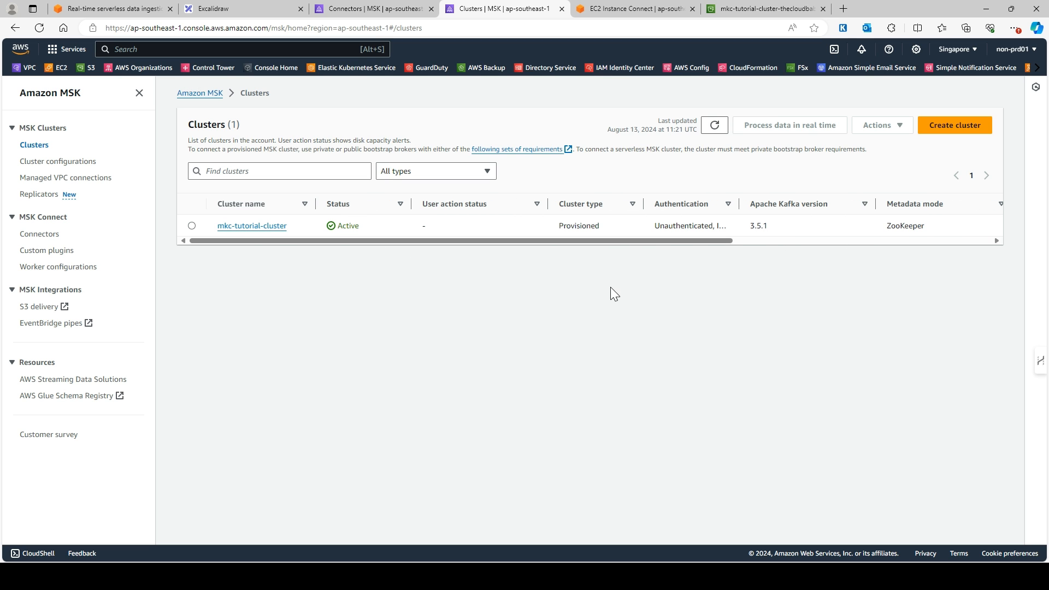
- Start creating a new MSK cluster using the Custom create method
left_click(954, 131)
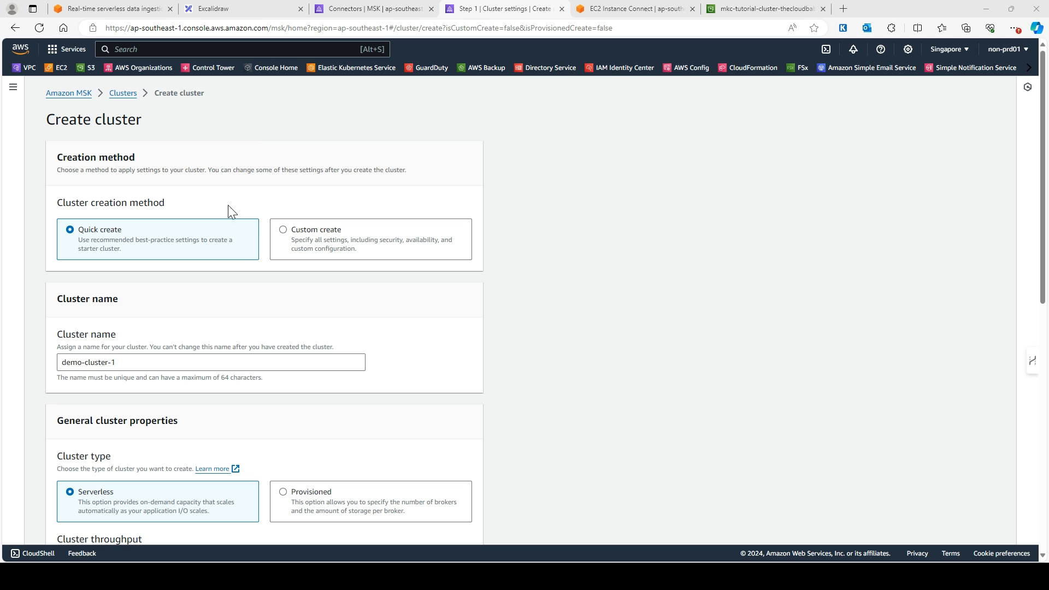
scroll(234, 208, "down", 3)
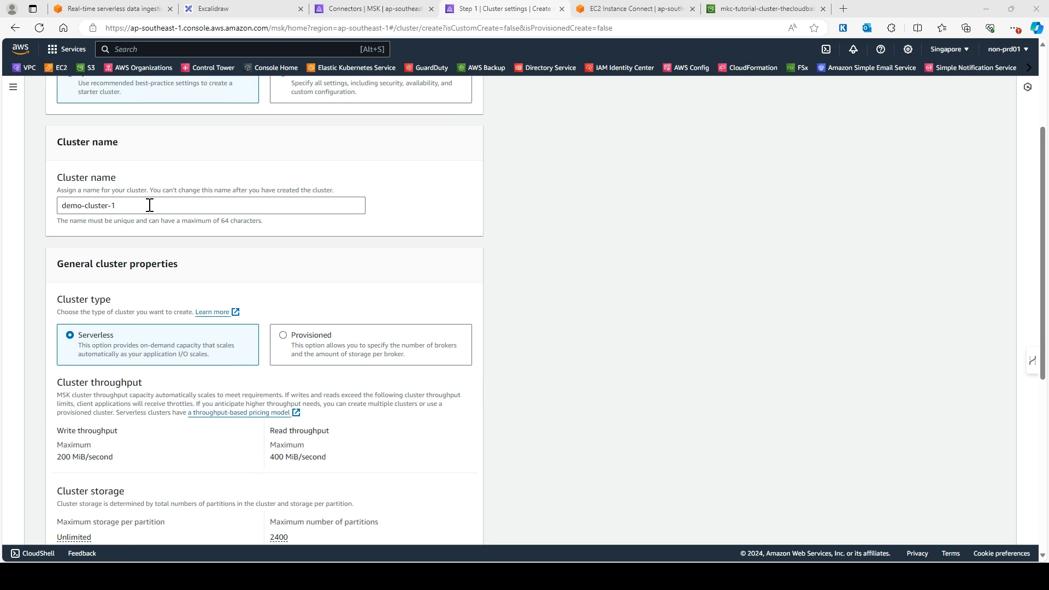
scroll(150, 205, "up", 3)
left_click(283, 228)
scroll(304, 251, "down", 4)
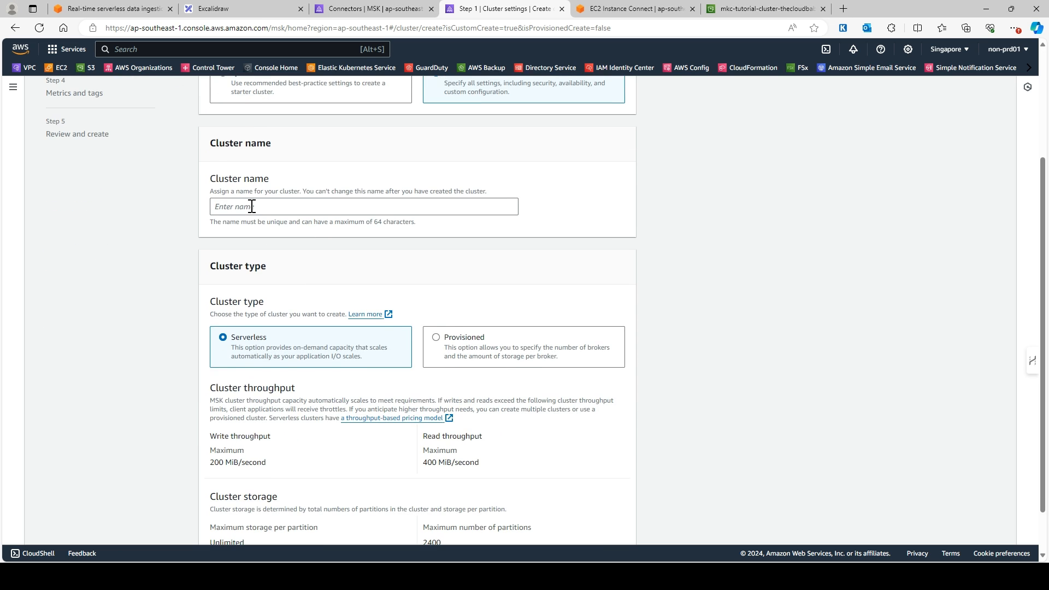
- Name the new cluster demo1 and set its cluster type to Provisioned
left_click(245, 206)
type("demo")
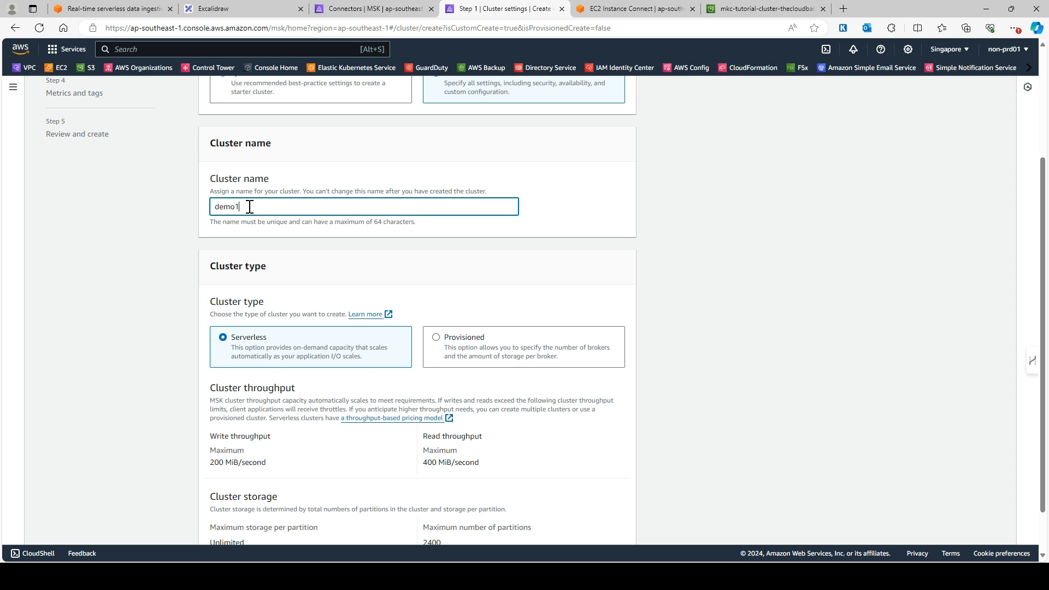
type("1")
scroll(451, 303, "down", 1)
left_click(438, 283)
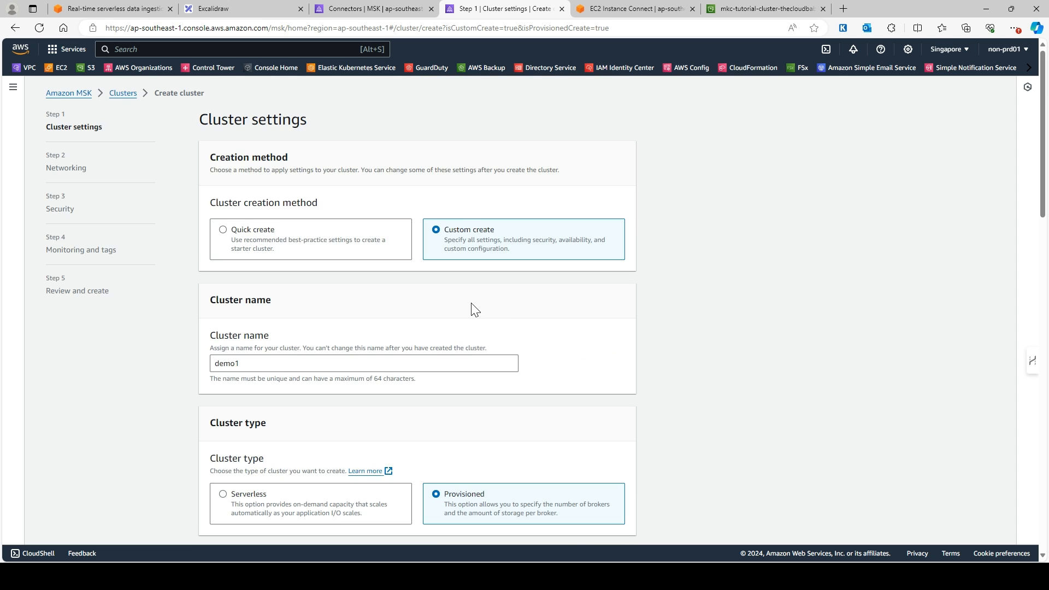
- Set the broker size to kafka.t3.small, keeping the recommended Apache Kafka version 3.5.1
scroll(475, 309, "down", 6)
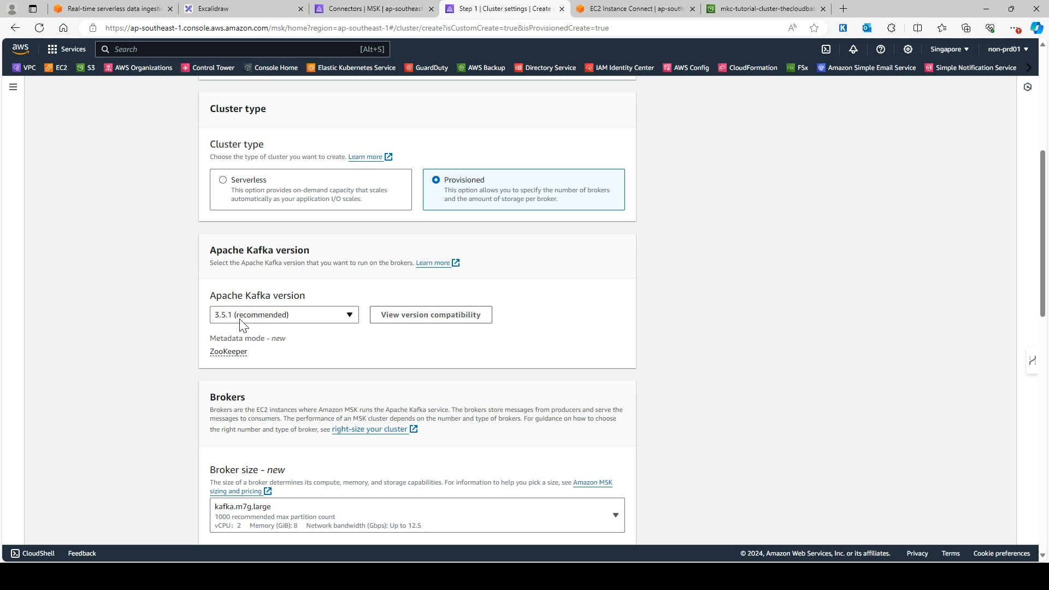
scroll(315, 328, "down", 4)
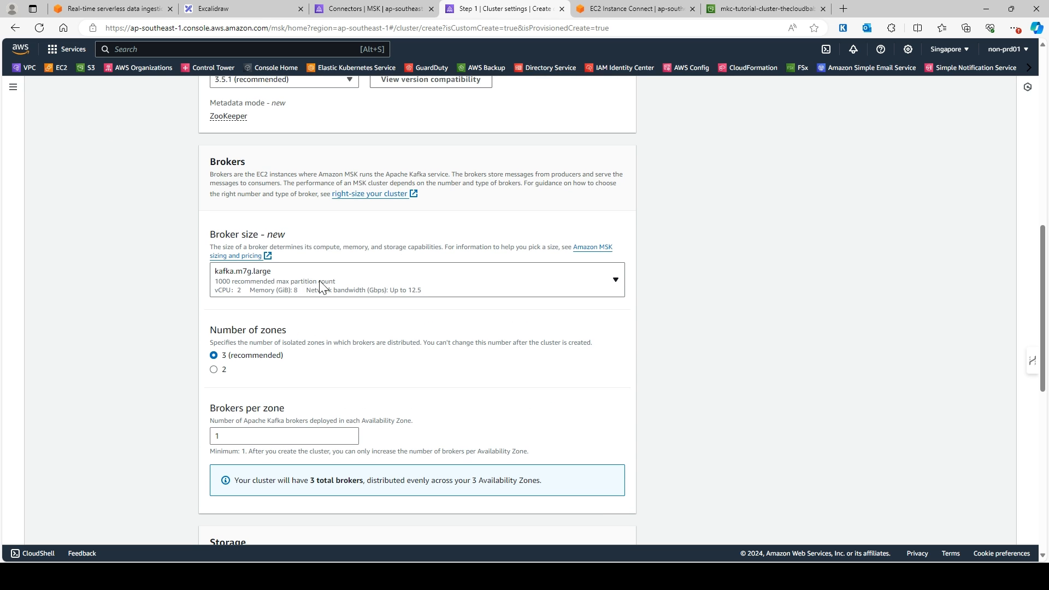
scroll(327, 273, "down", 3)
left_click(351, 119)
scroll(335, 342, "down", 12)
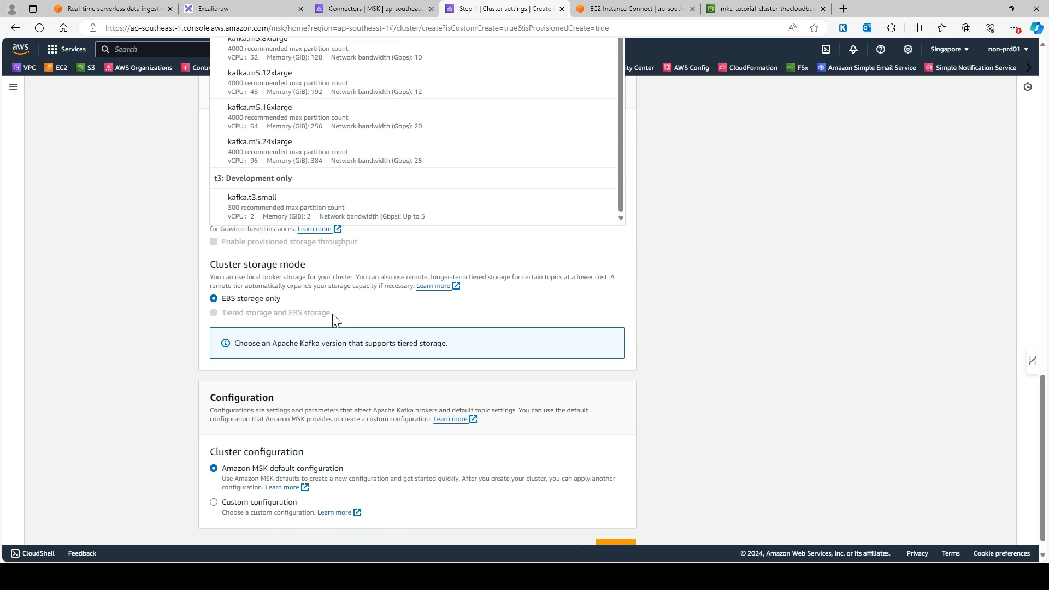
left_click(276, 207)
scroll(172, 342, "down", 1)
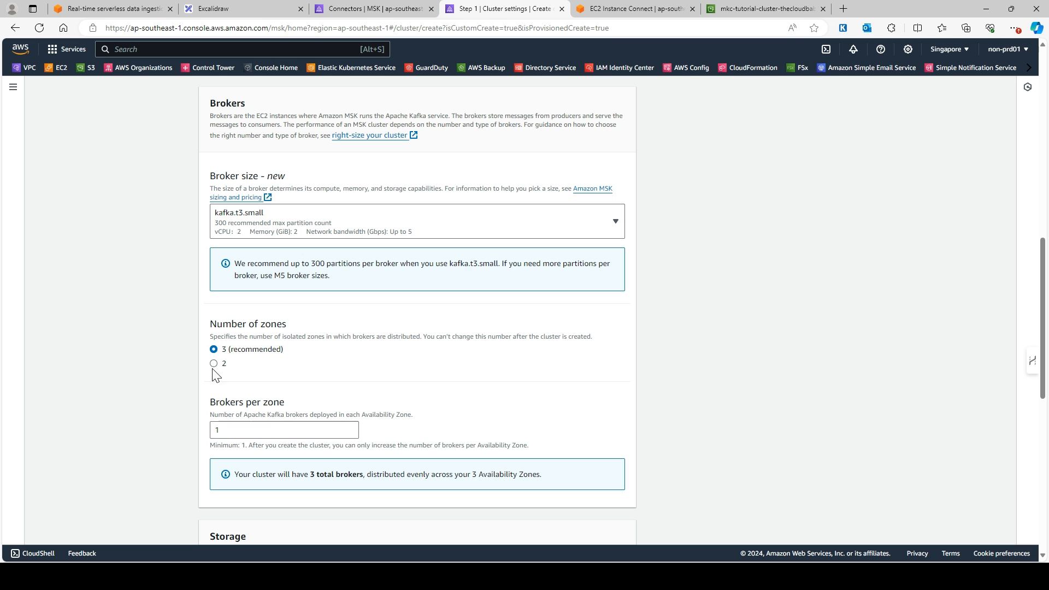
- Set the broker storage to 100 GiB and proceed to the networking settings
scroll(224, 376, "down", 4)
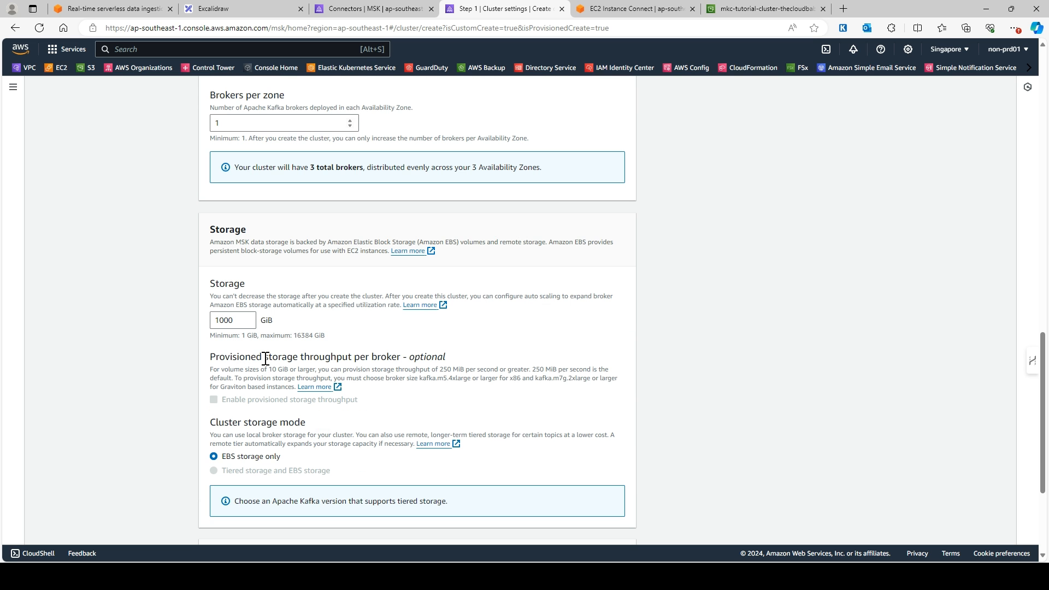
left_click(239, 311)
scroll(239, 310, "down", 2)
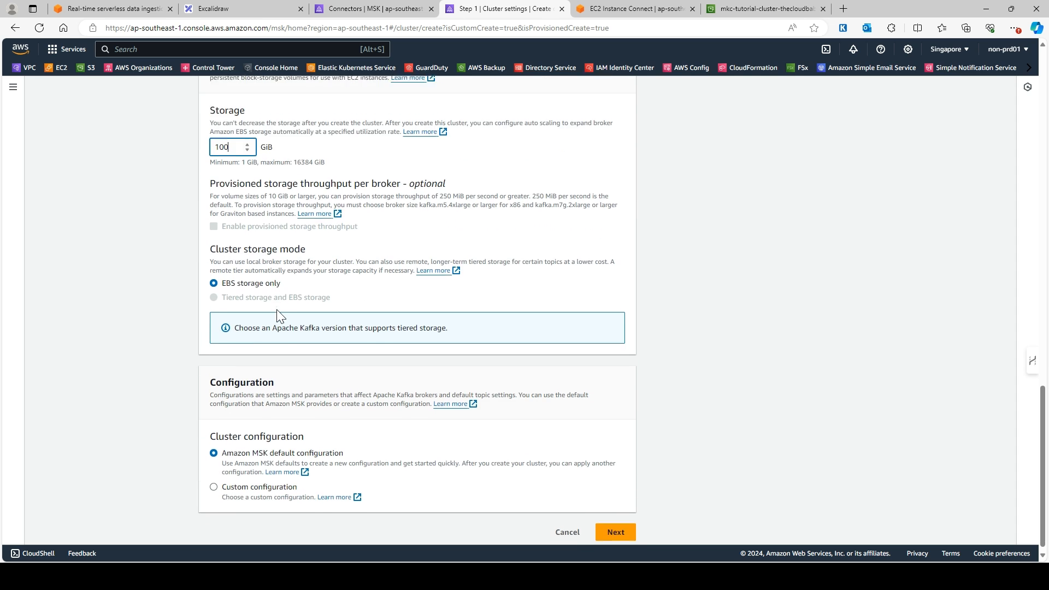
scroll(276, 251, "up", 6)
scroll(344, 332, "down", 8)
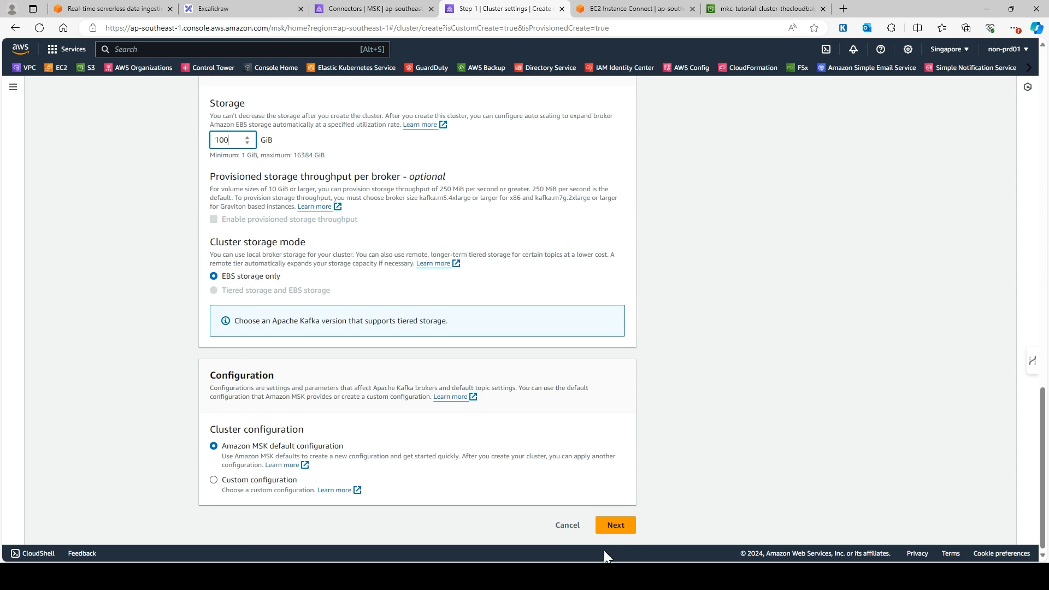
left_click(609, 526)
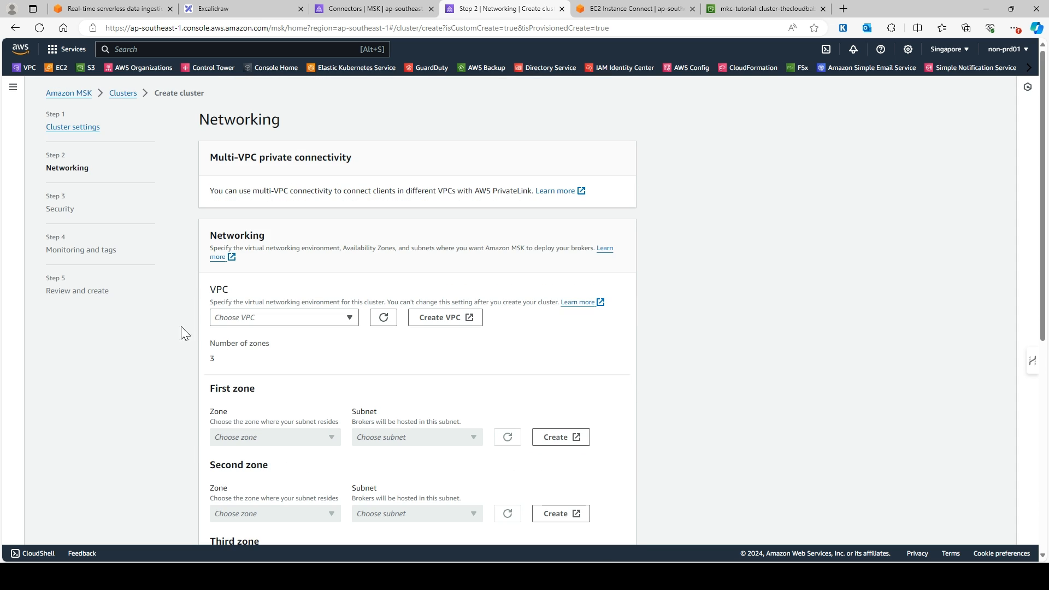
- Choose VPC vpc-088f3cf30bb92d863 and assign ap-southeast-1a, ap-southeast-1b and ap-southeast-1c to the first, second and third zones
left_click(348, 317)
left_click(262, 354)
scroll(339, 359, "down", 3)
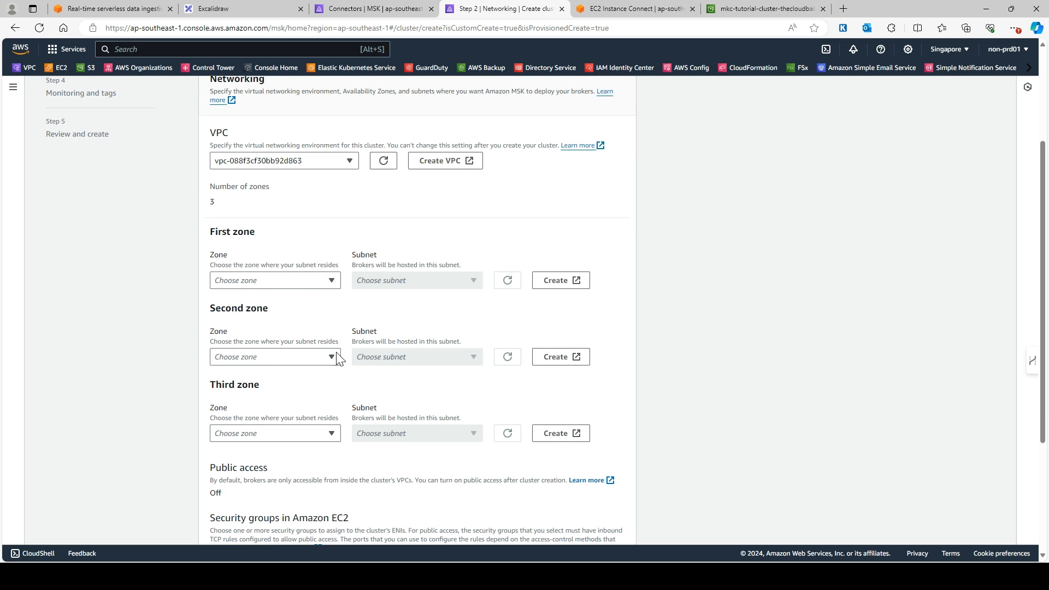
left_click(295, 280)
left_click(279, 317)
left_click(303, 358)
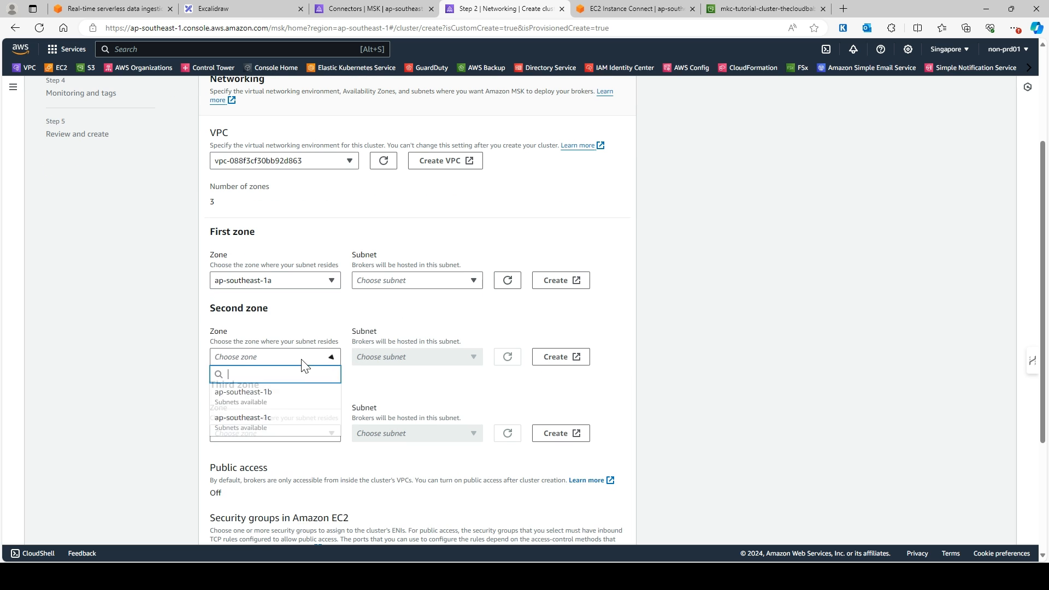
left_click(281, 402)
left_click(281, 431)
left_click(270, 468)
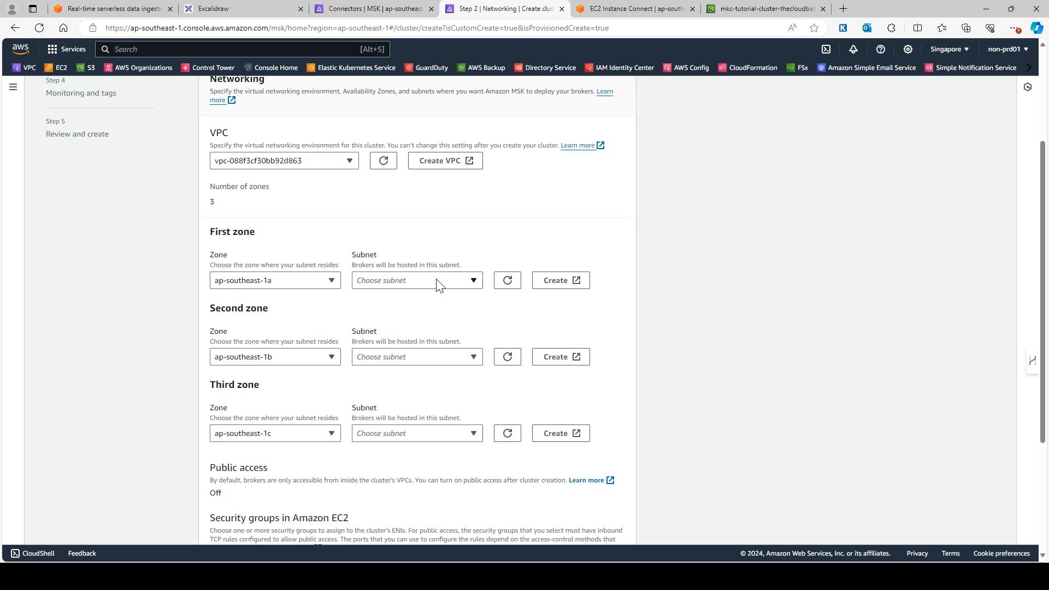
- Assign subnet-0f42ce90d52a00b38, subnet-0c9574825bdf3ddba and subnet-0aa2a9947567db274 to the first, second and third zones
left_click(437, 283)
left_click(406, 314)
left_click(417, 357)
left_click(407, 392)
left_click(415, 433)
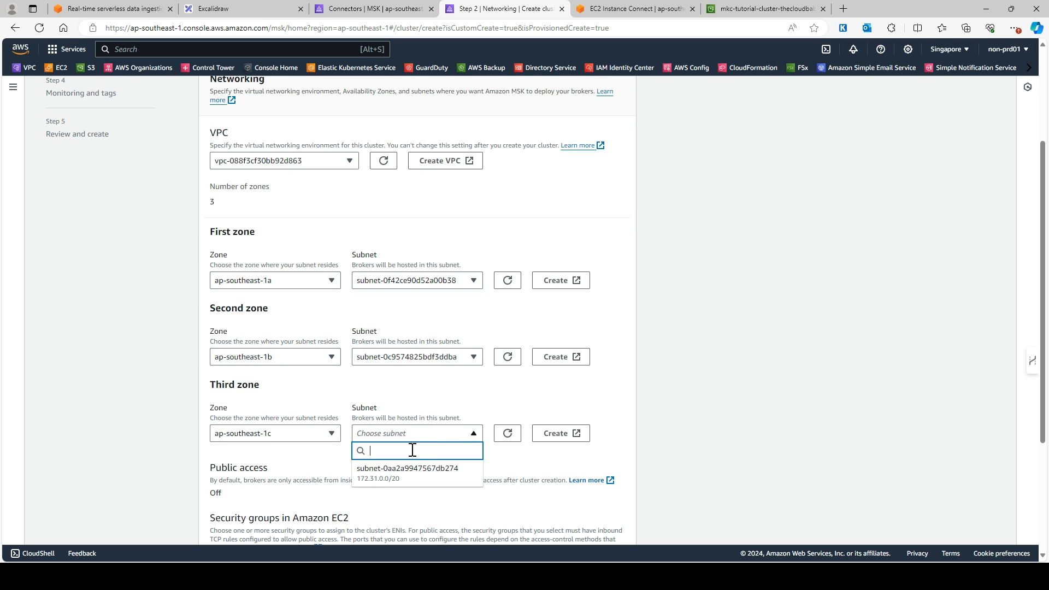
left_click(408, 469)
- Select the default security group for the cluster and proceed to the security settings
scroll(236, 399, "down", 3)
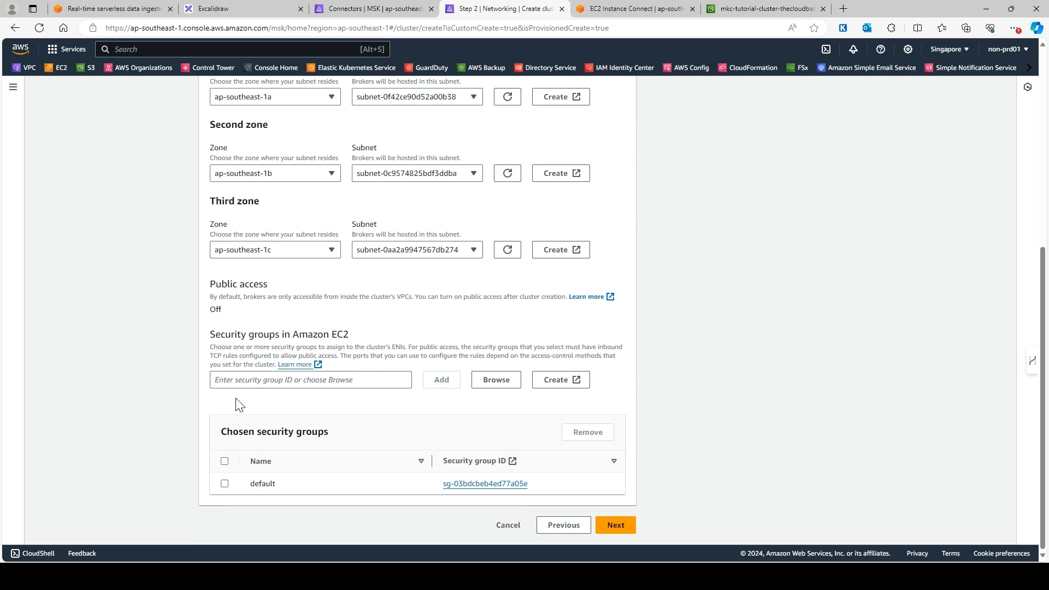
left_click(224, 462)
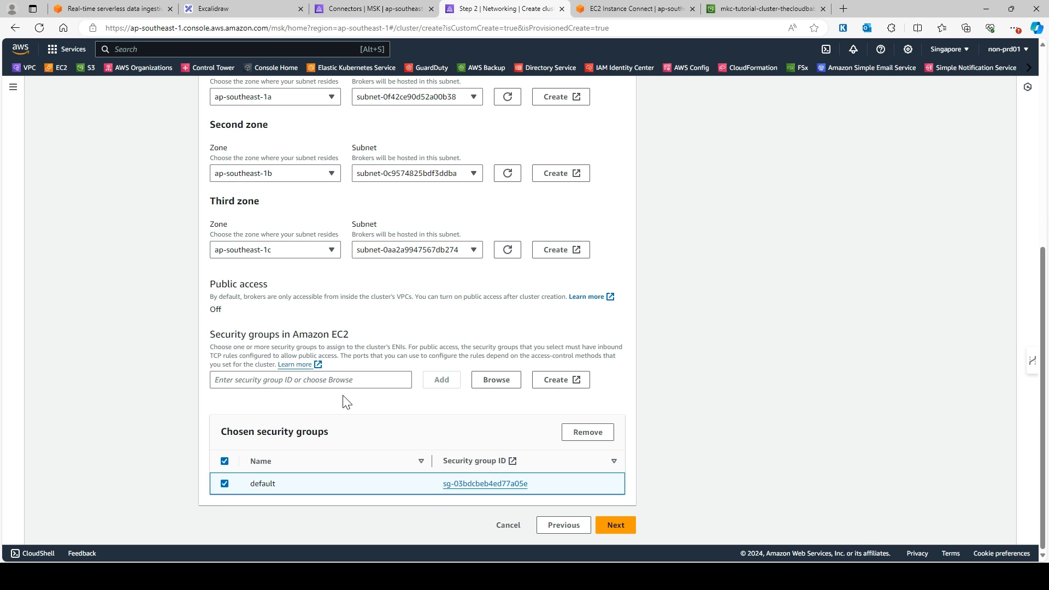
left_click(619, 527)
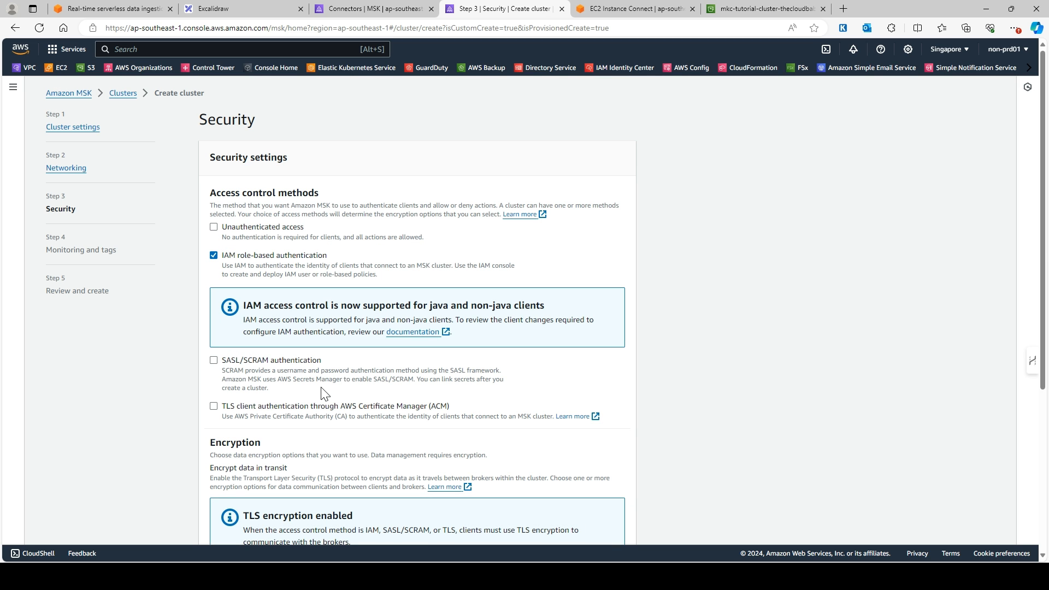
- Enable unauthenticated access alongside IAM role-based authentication and proceed to the monitoring settings
left_click(215, 227)
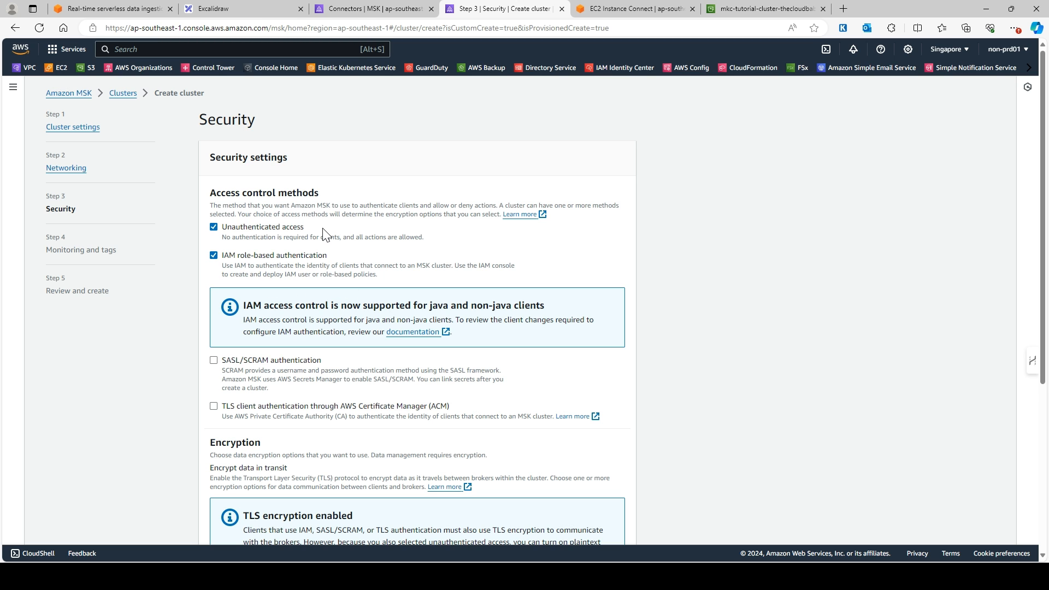
scroll(331, 243, "down", 5)
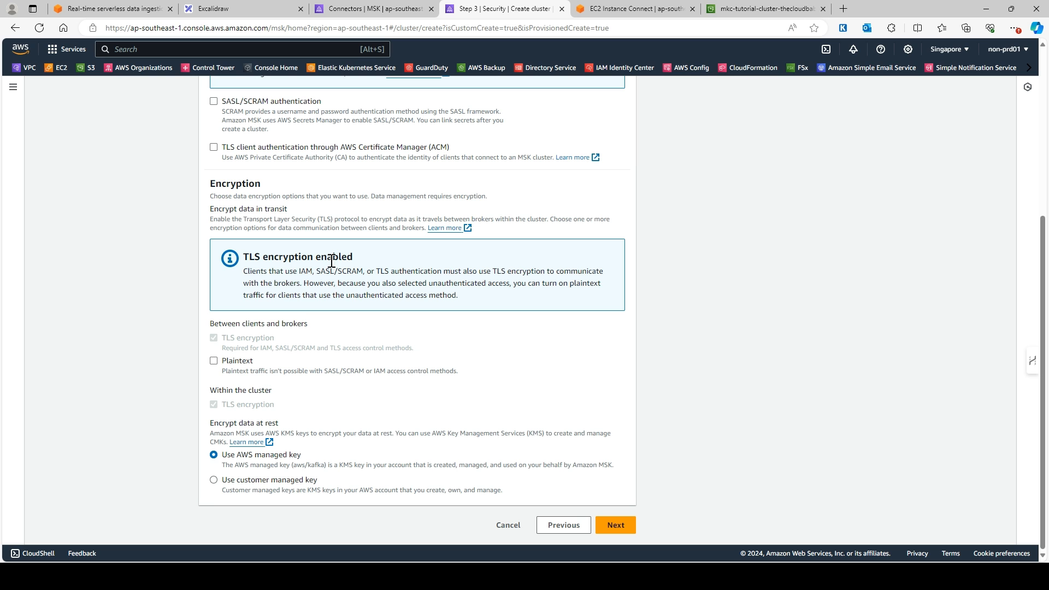
left_click(610, 523)
- Keep the default monitoring, log delivery and tag settings and proceed to the final review
scroll(422, 338, "down", 4)
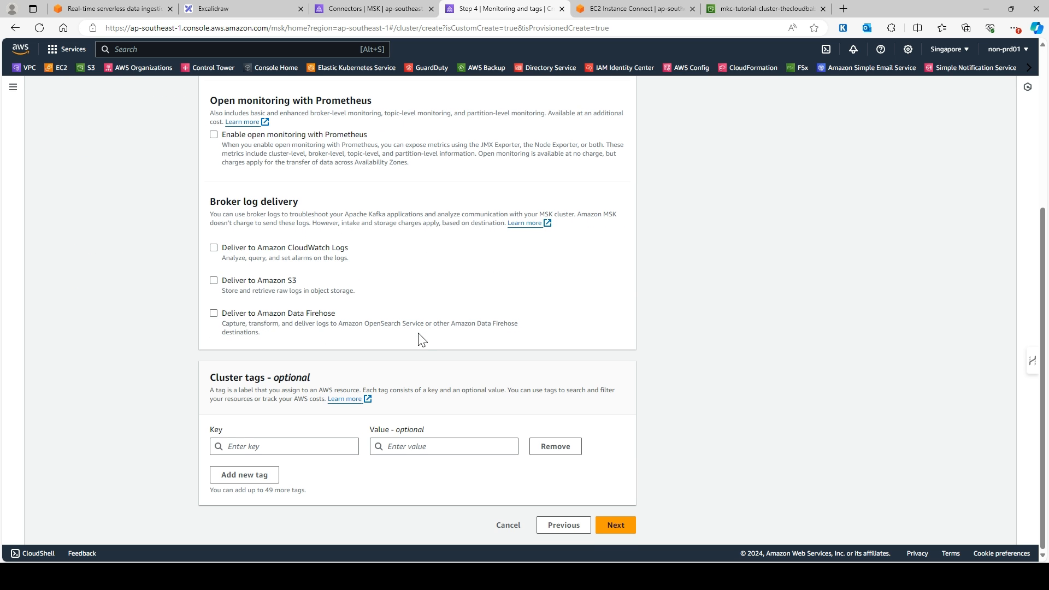
scroll(440, 404, "up", 5)
scroll(667, 474, "down", 5)
left_click(620, 528)
- Look over the summary of the configured cluster settings and cancel the cluster creation
scroll(550, 370, "down", 1)
scroll(549, 374, "down", 15)
scroll(475, 405, "up", 15)
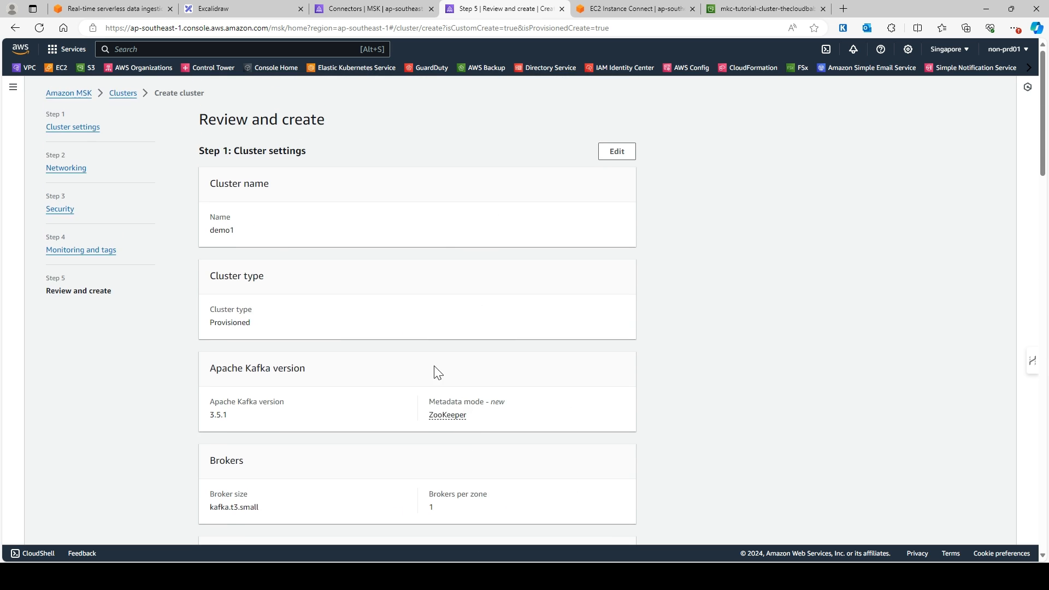
scroll(435, 362, "down", 10)
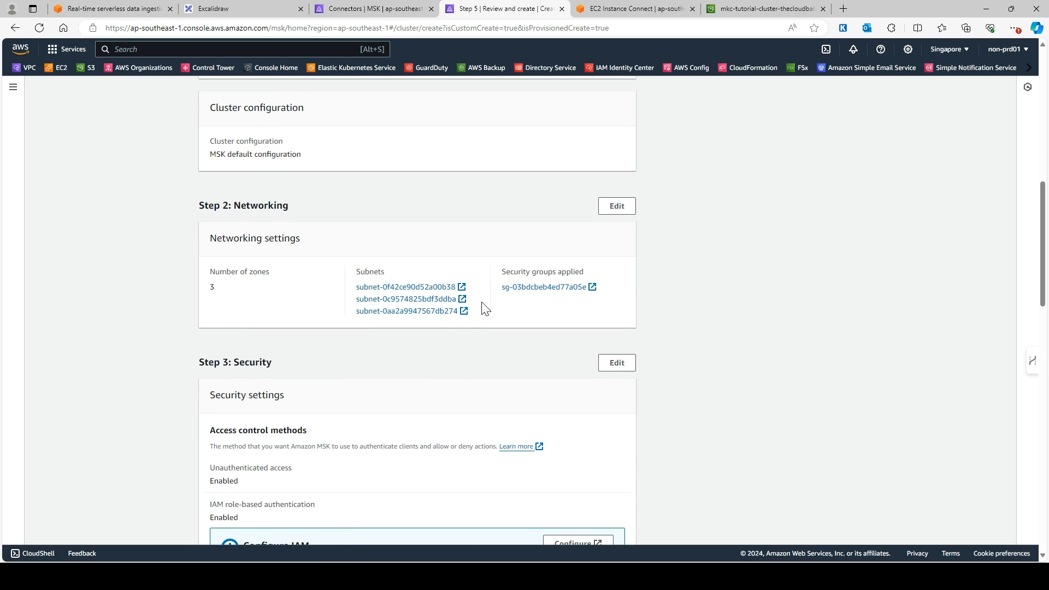
scroll(530, 389, "down", 4)
scroll(295, 367, "down", 12)
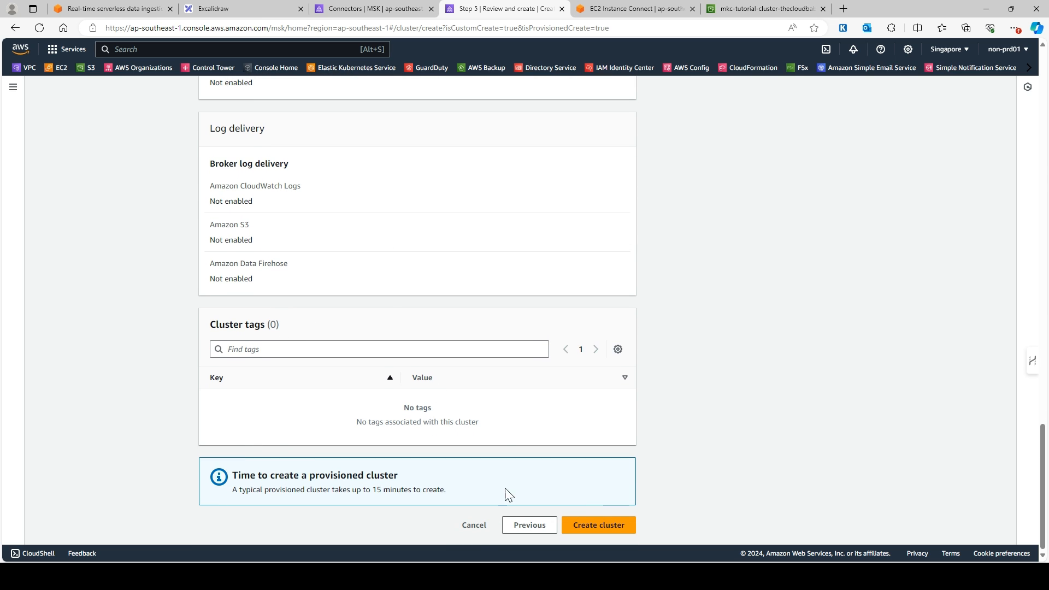
left_click(472, 526)
left_click(657, 358)
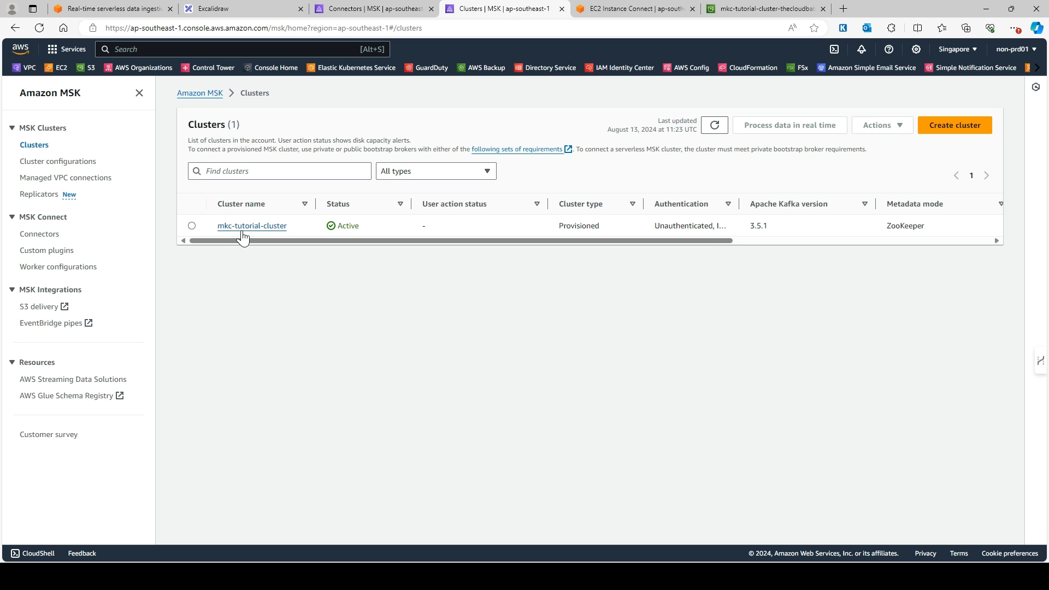
- View the client information of mkc-tutorial-cluster and copy its Plaintext private endpoint connection string
left_click(239, 227)
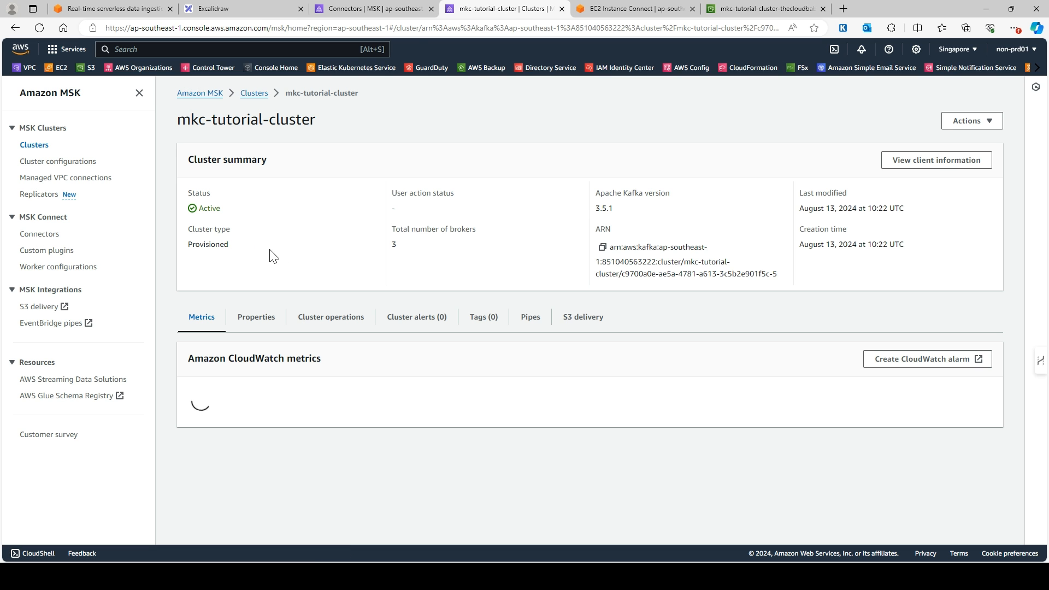
left_click(936, 158)
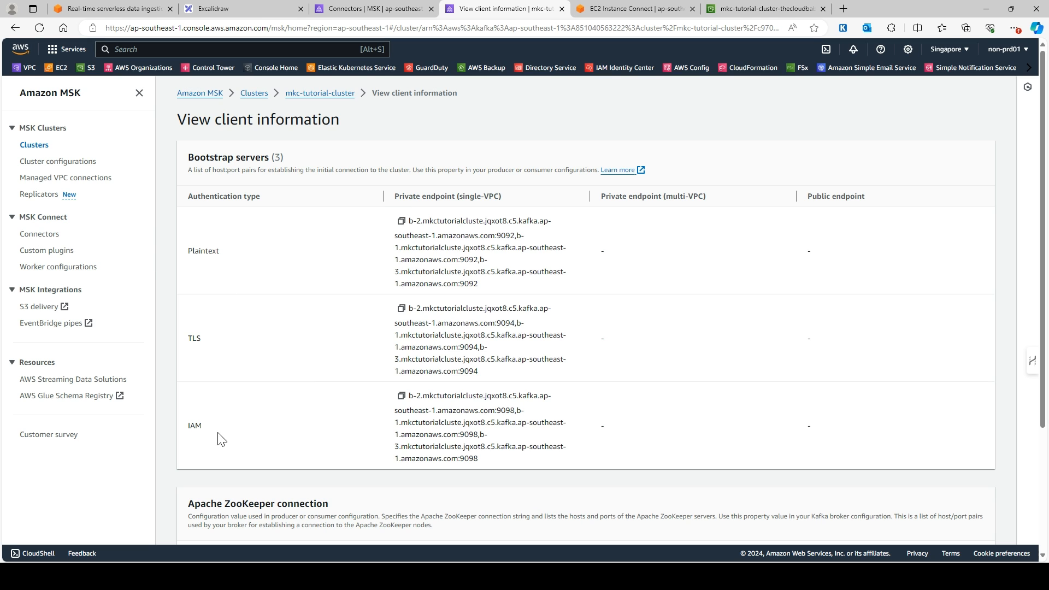
left_click(401, 221)
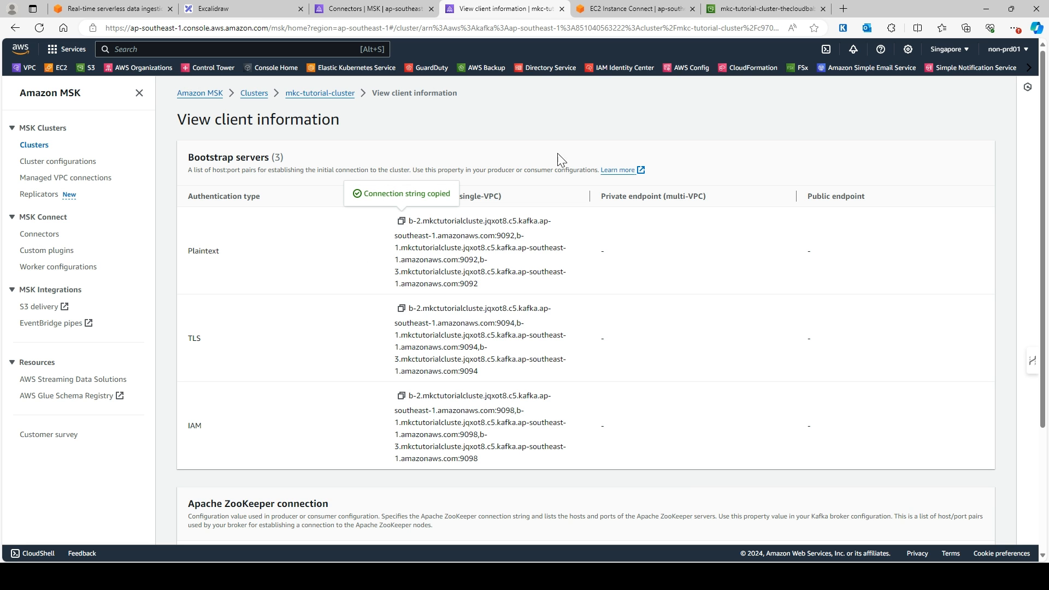
- Switch to the Notepad notes and split the comma-separated bootstrap server string into one broker endpoint per line
key("alt+Tab")
scroll(173, 222, "up", 3)
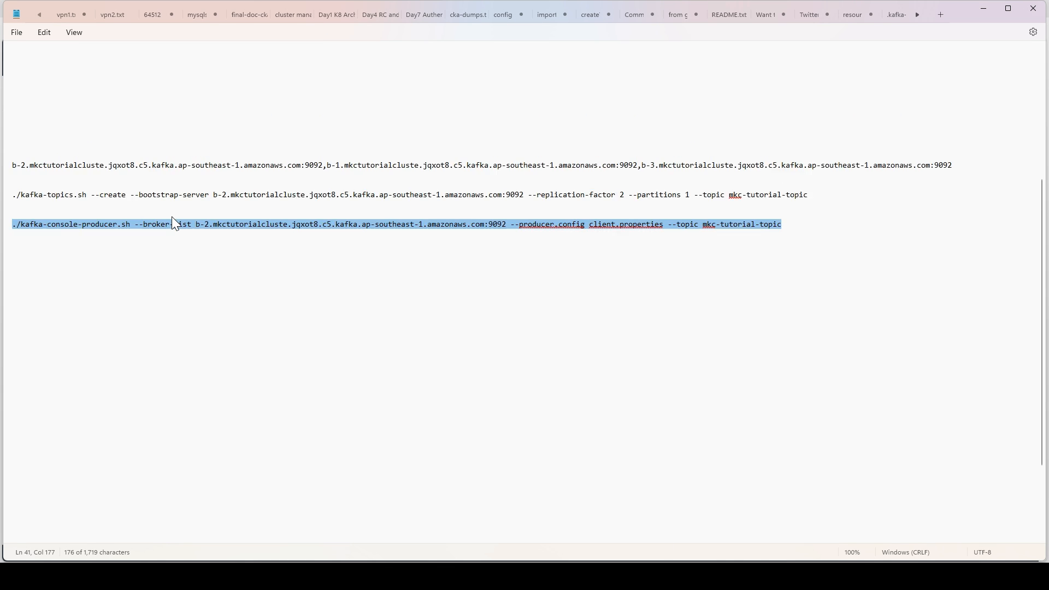
left_click(180, 330)
scroll(131, 289, "up", 3)
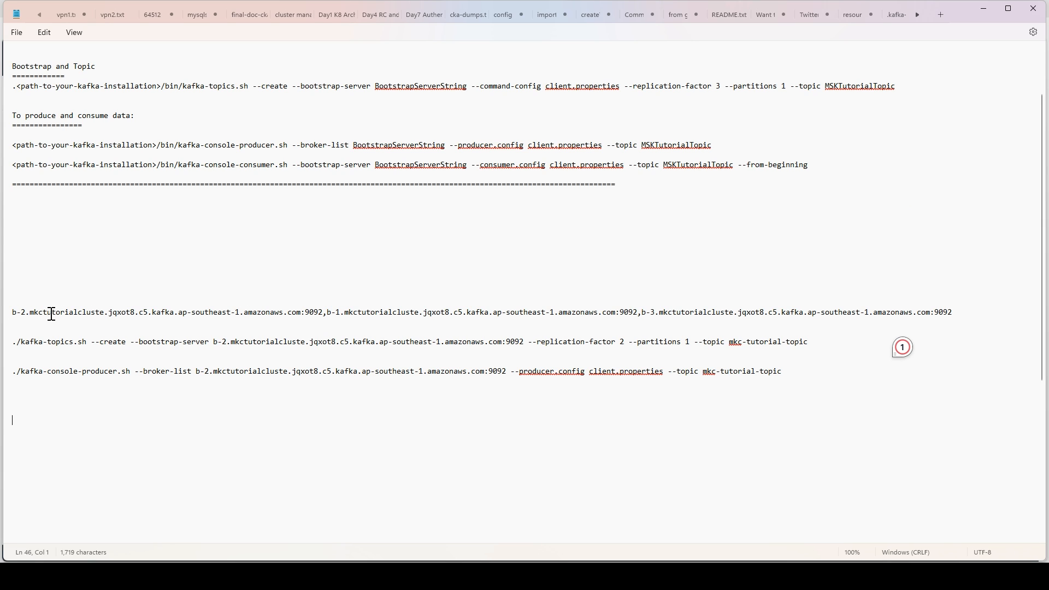
left_click(327, 312)
key("Return")
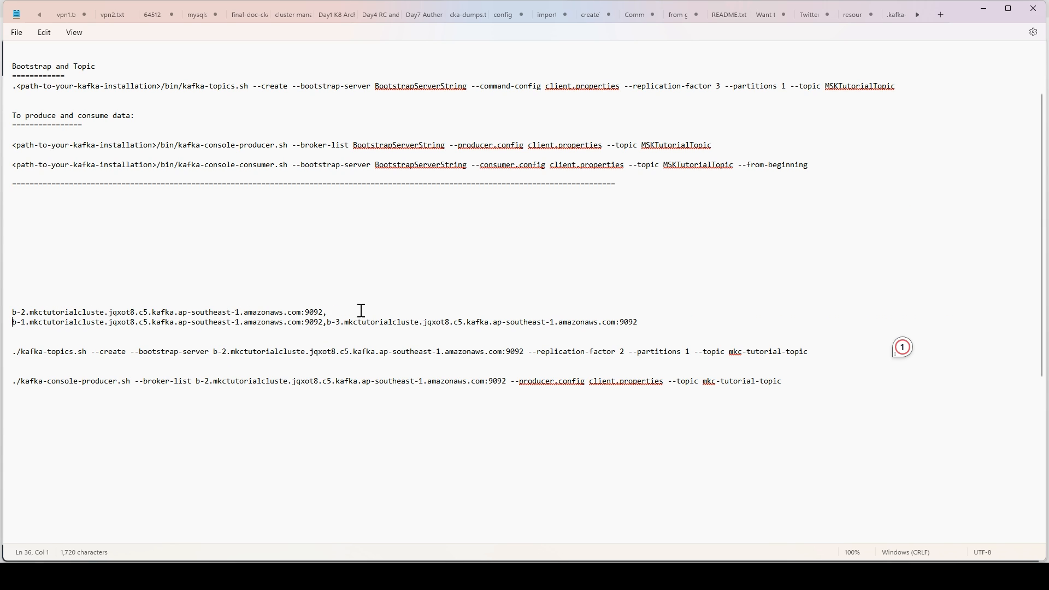
left_click(328, 322)
key("Return")
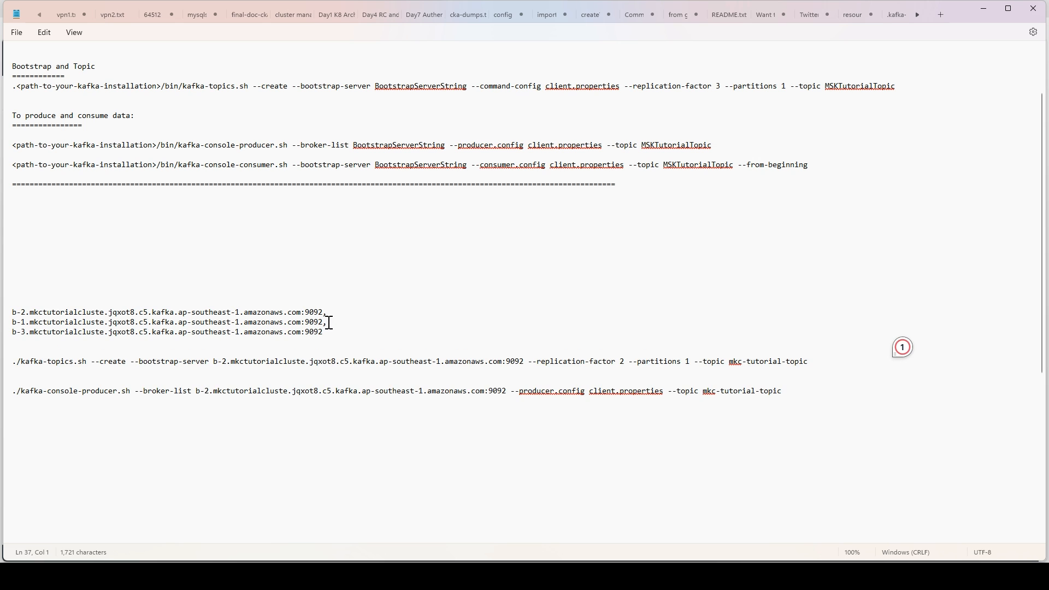
left_click(504, 281)
scroll(457, 310, "down", 5)
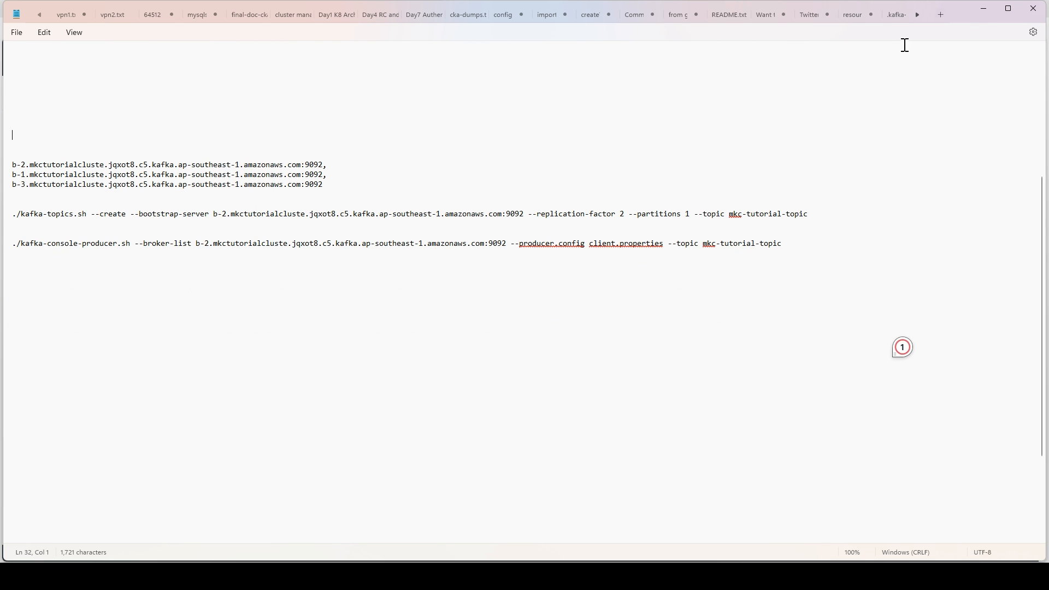
- Switch to the Excalidraw architecture diagram and highlight the Apache MSK cluster source
left_click(983, 9)
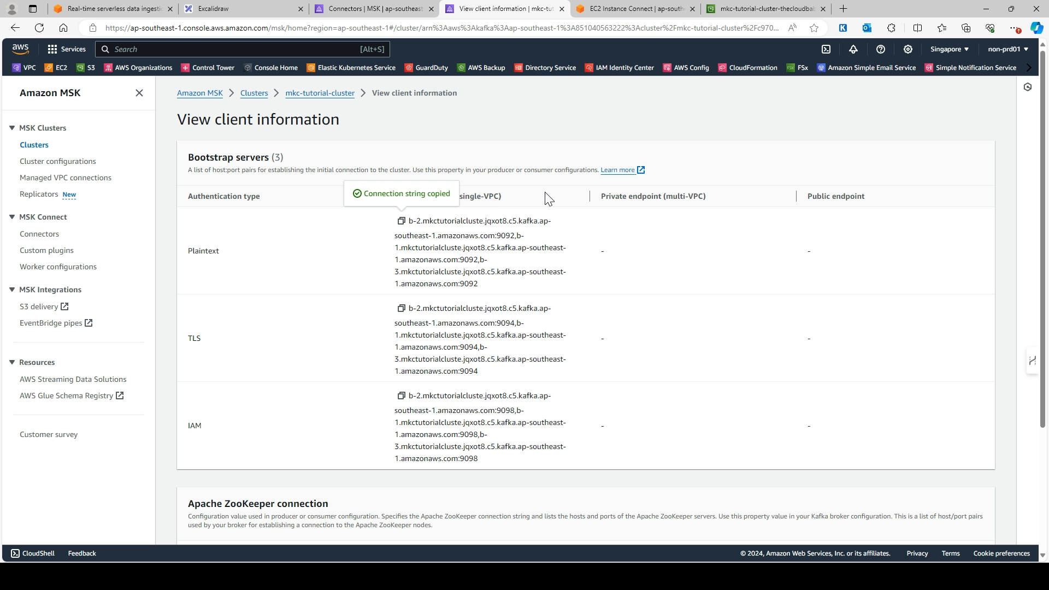
left_click(238, 9)
left_click(664, 256)
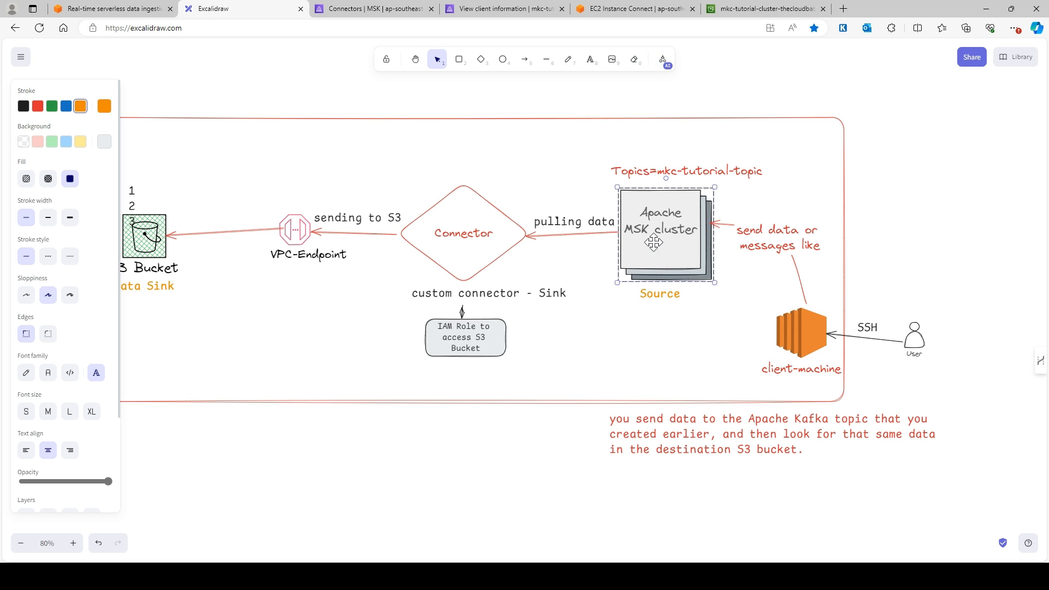
- Examine the tutorial/ and mkc-tutorial-topic/ folders of the S3 bucket and return to the bucket's root
left_click(745, 10)
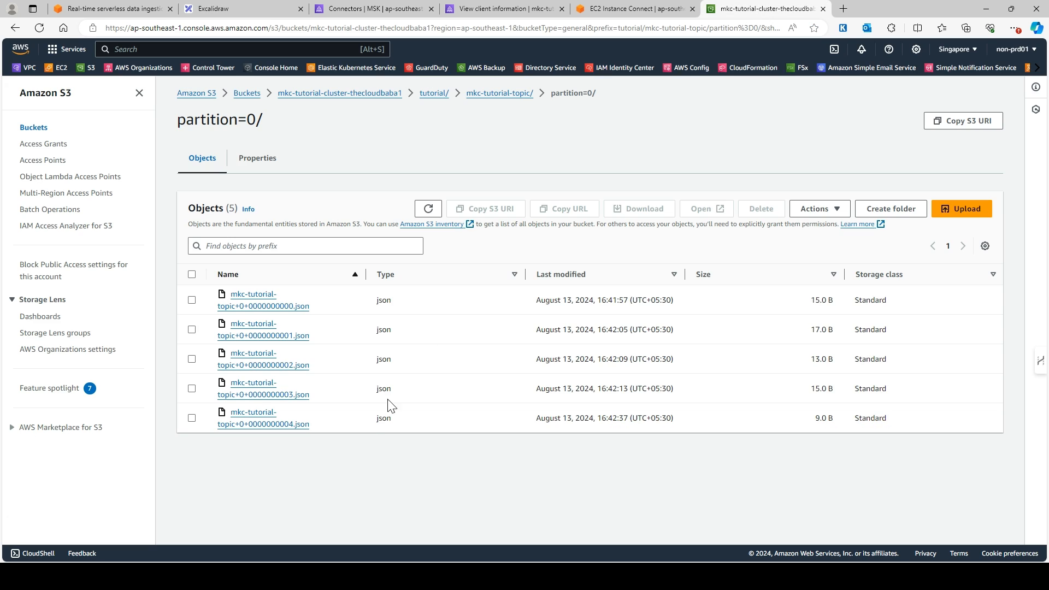
left_click(434, 94)
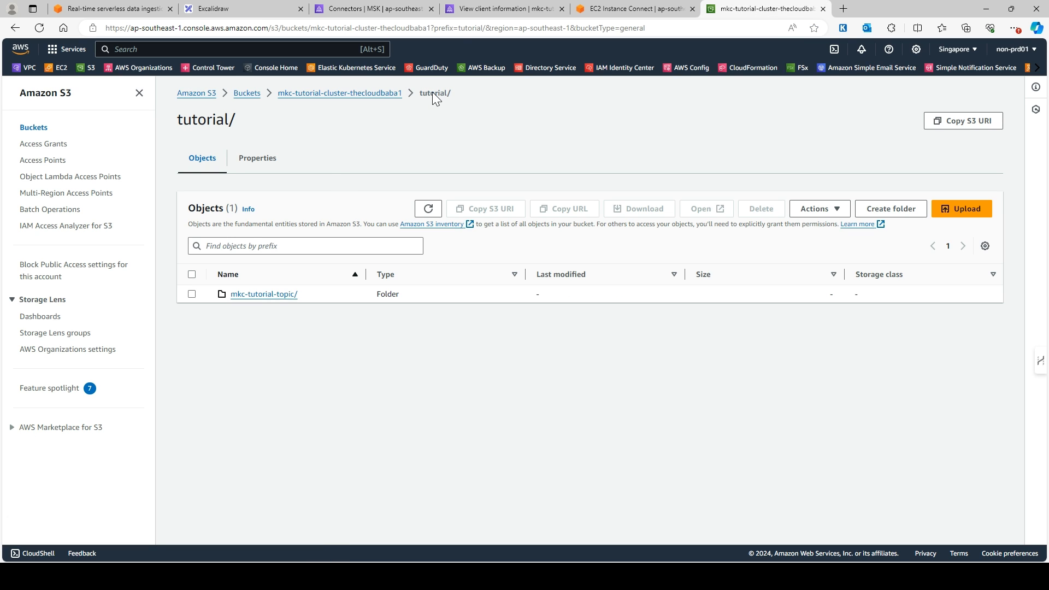
left_click(194, 296)
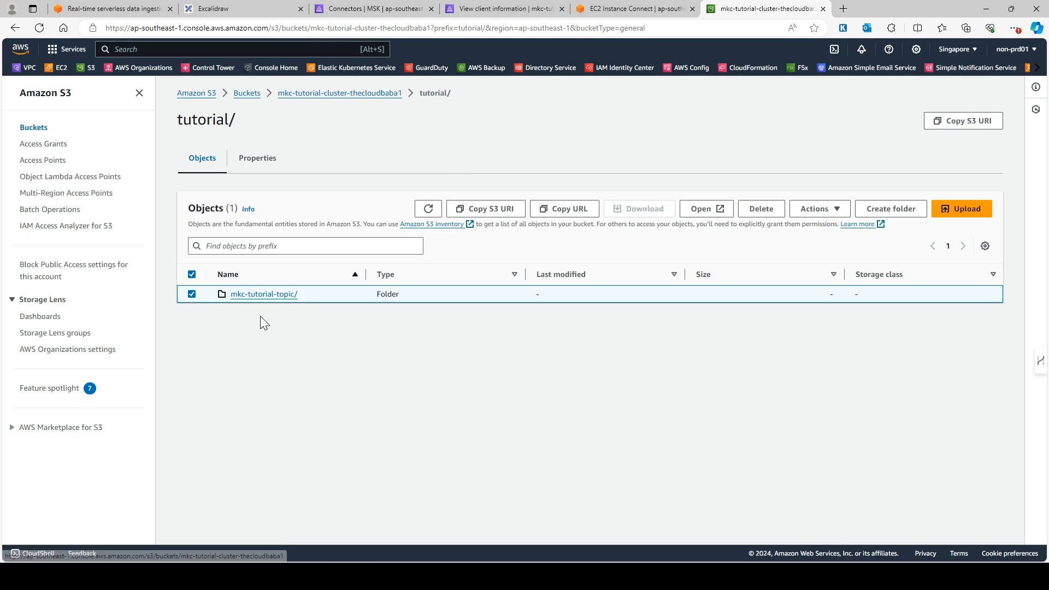
left_click(264, 295)
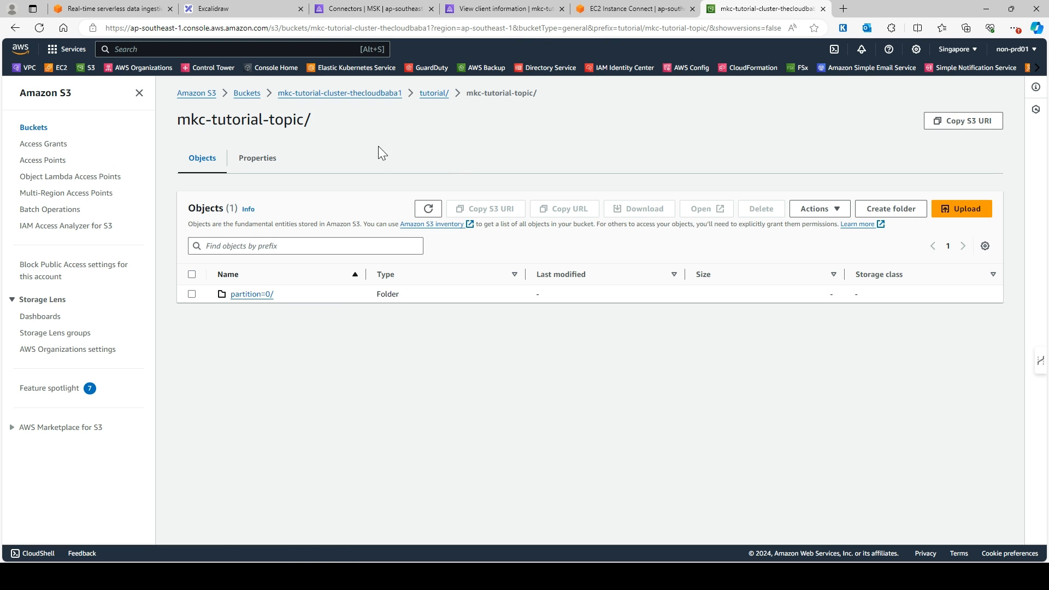
left_click(434, 94)
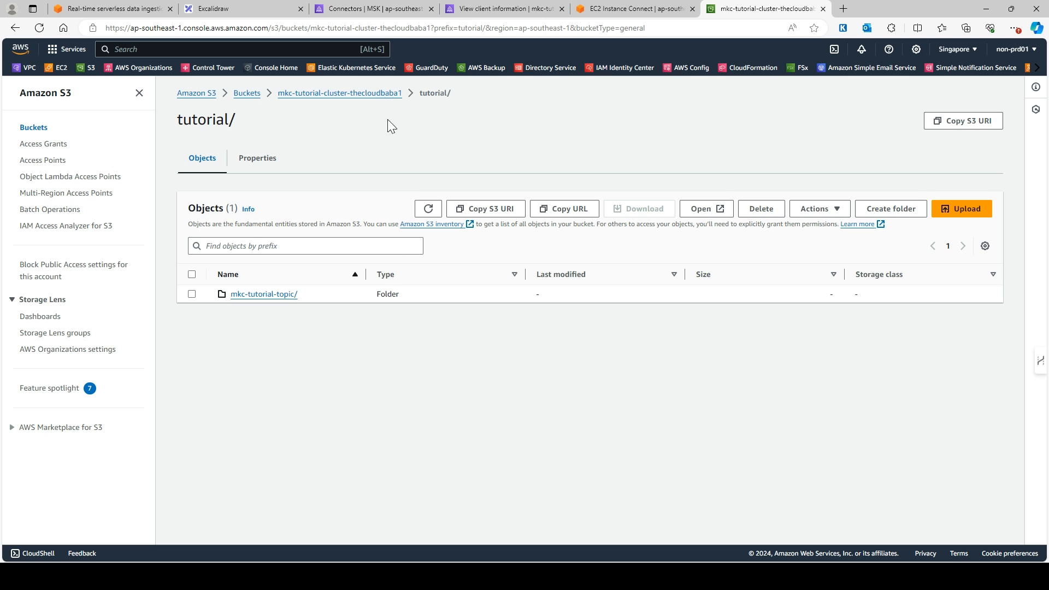
left_click(385, 94)
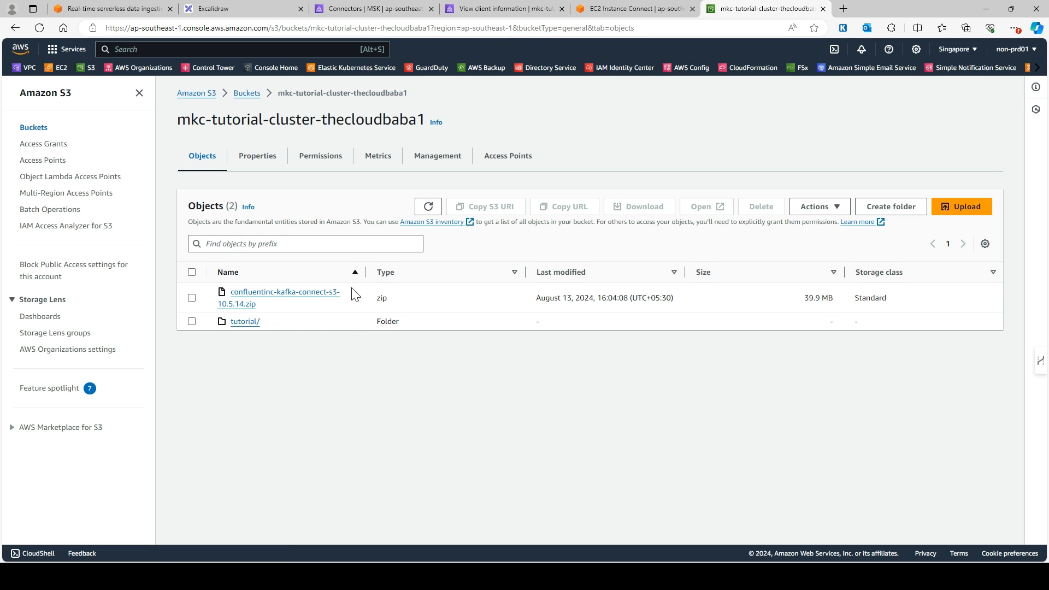
left_click(242, 323)
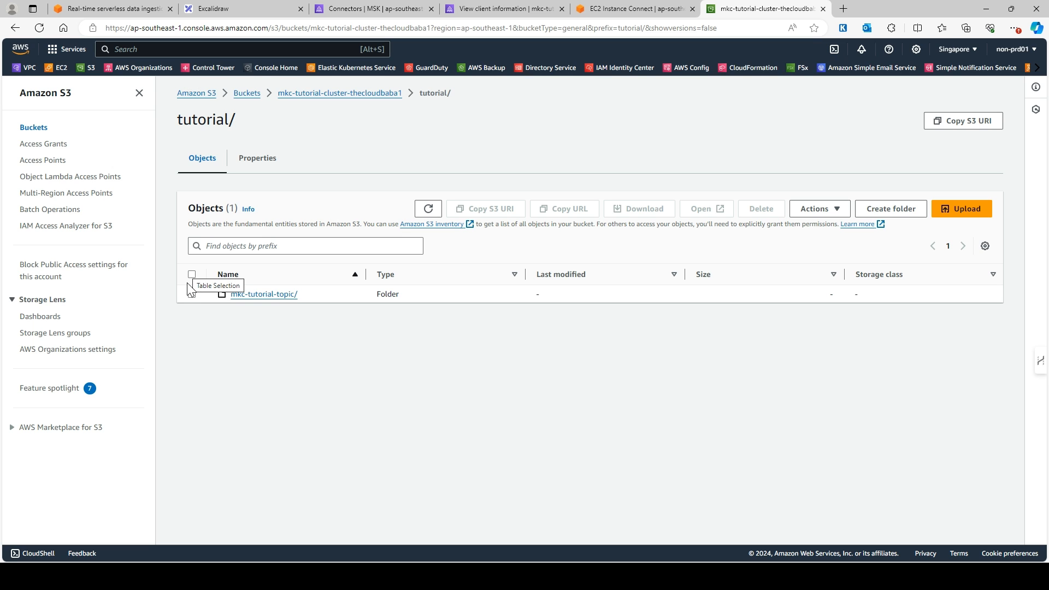
left_click(378, 94)
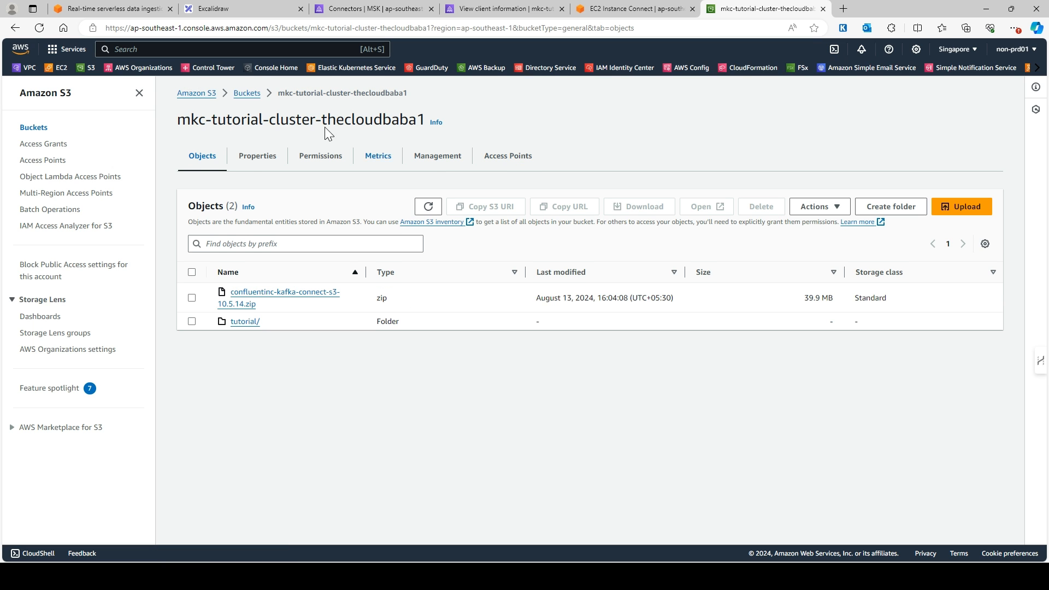
- Copy the bucket name mkc-tutorial-cluster-thecloudbaba1 and place it as a label under the S3 Bucket's Data Sink text in the Excalidraw diagram
left_click_drag(173, 120, 431, 130)
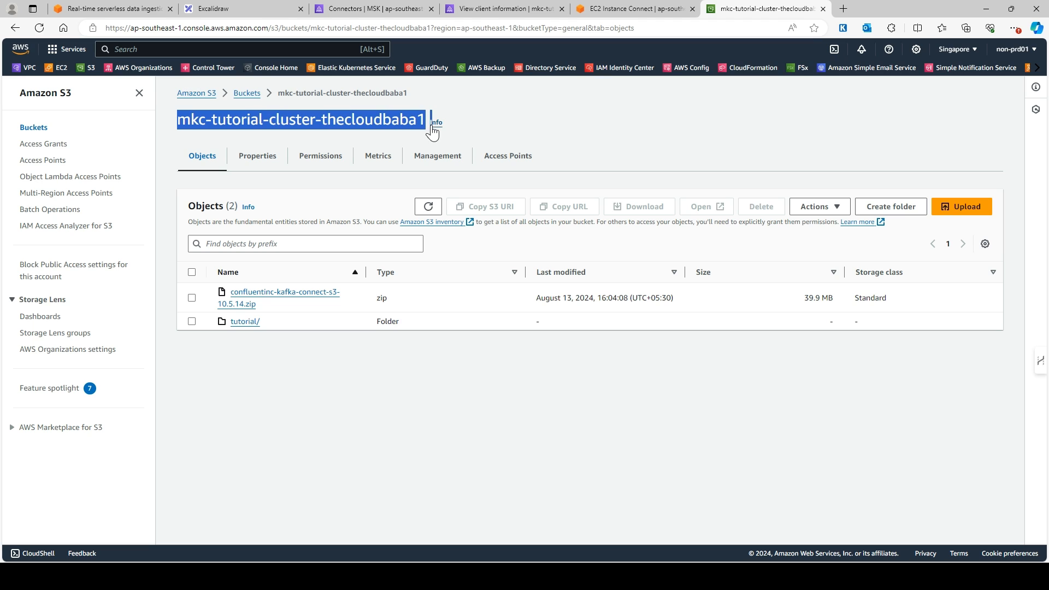
left_click(277, 355)
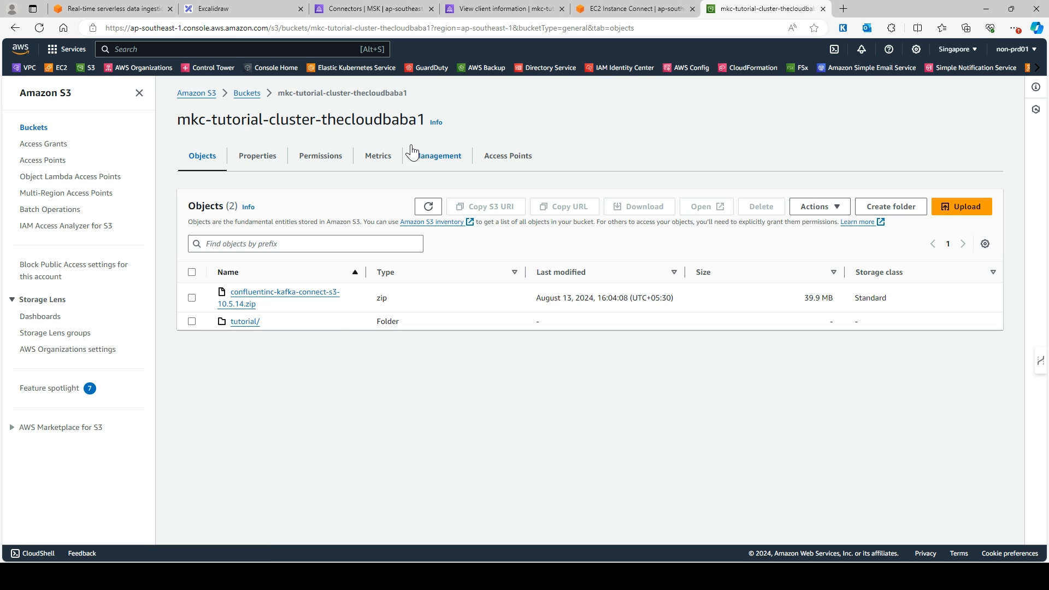
triple_click(425, 119)
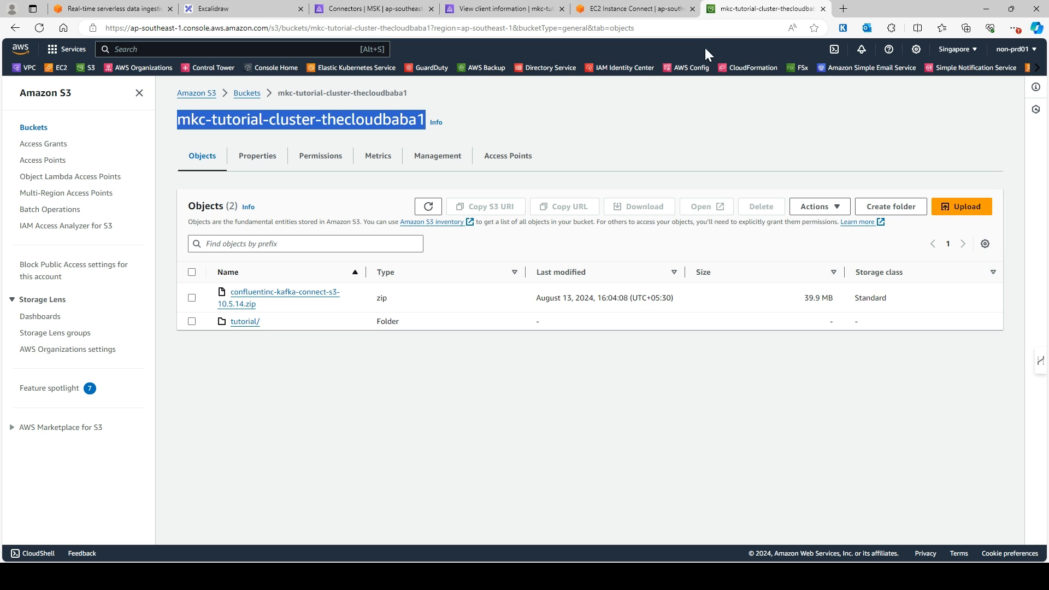
left_click(240, 9)
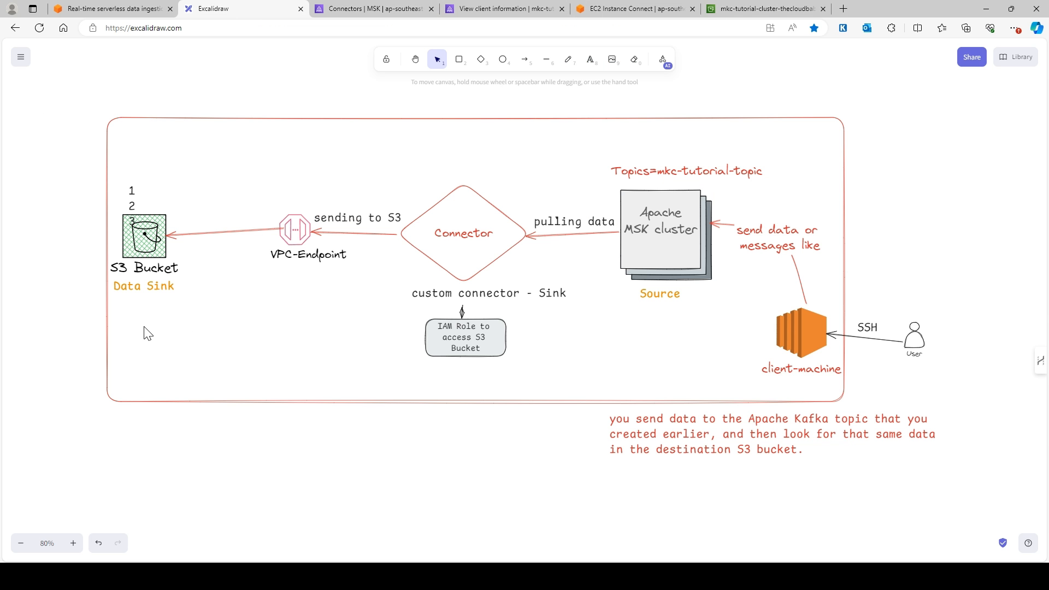
key("ctrl+v")
left_click_drag(164, 327, 202, 312)
left_click(217, 458)
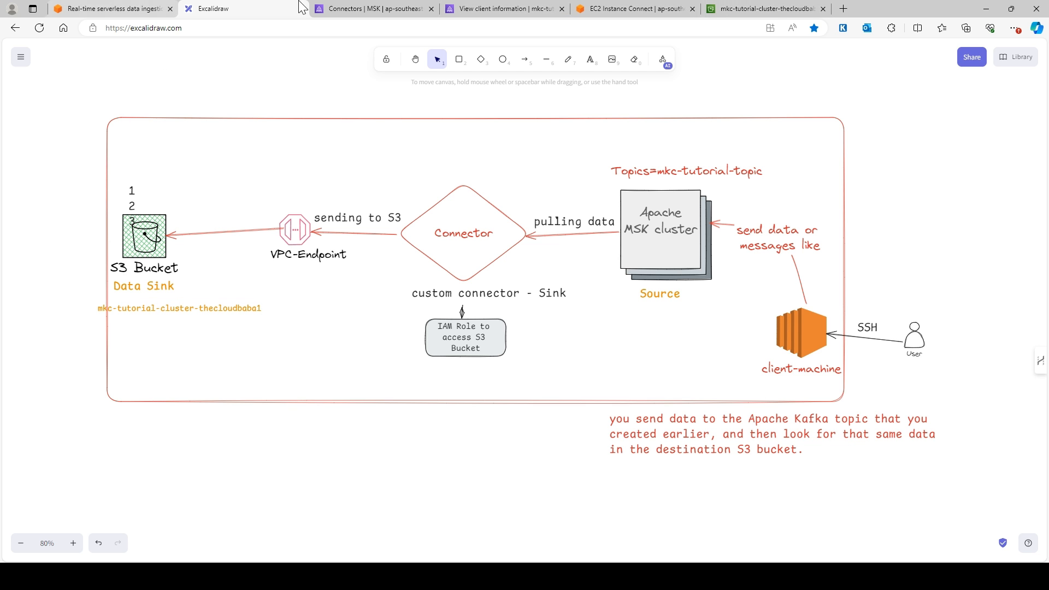
left_click(642, 9)
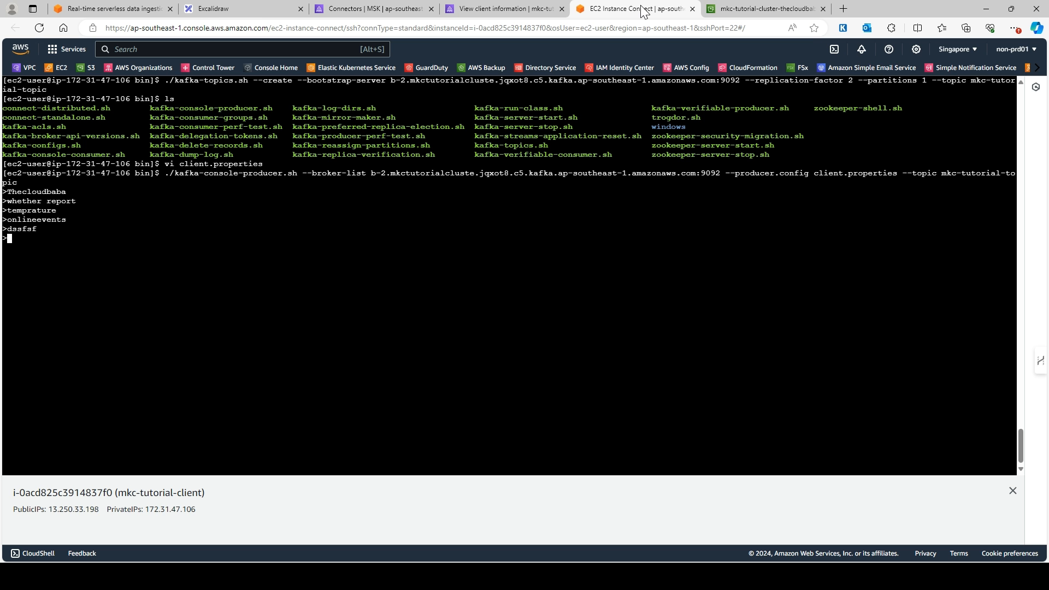
left_click(744, 9)
left_click(177, 50)
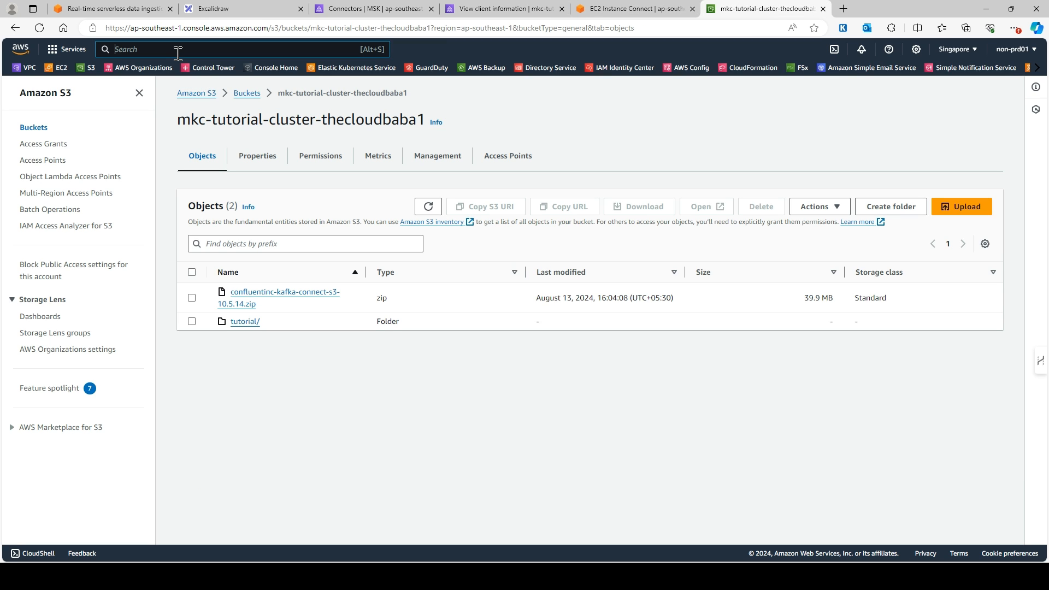
type("iam")
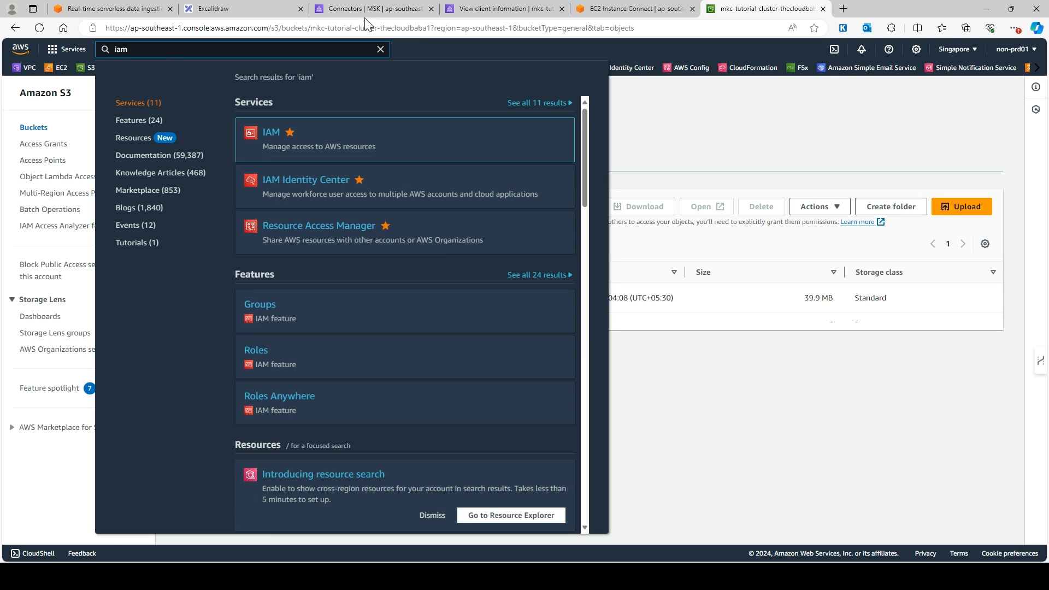
- Return to the Excalidraw diagram and highlight the MSK cluster and the S3 Bucket
left_click(244, 14)
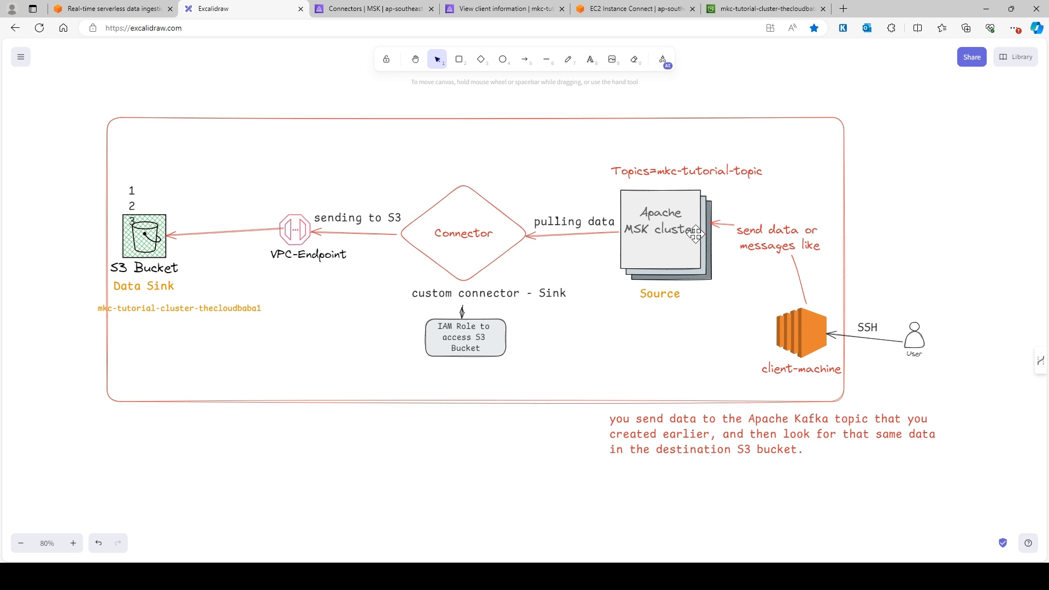
left_click(658, 219)
left_click(148, 238)
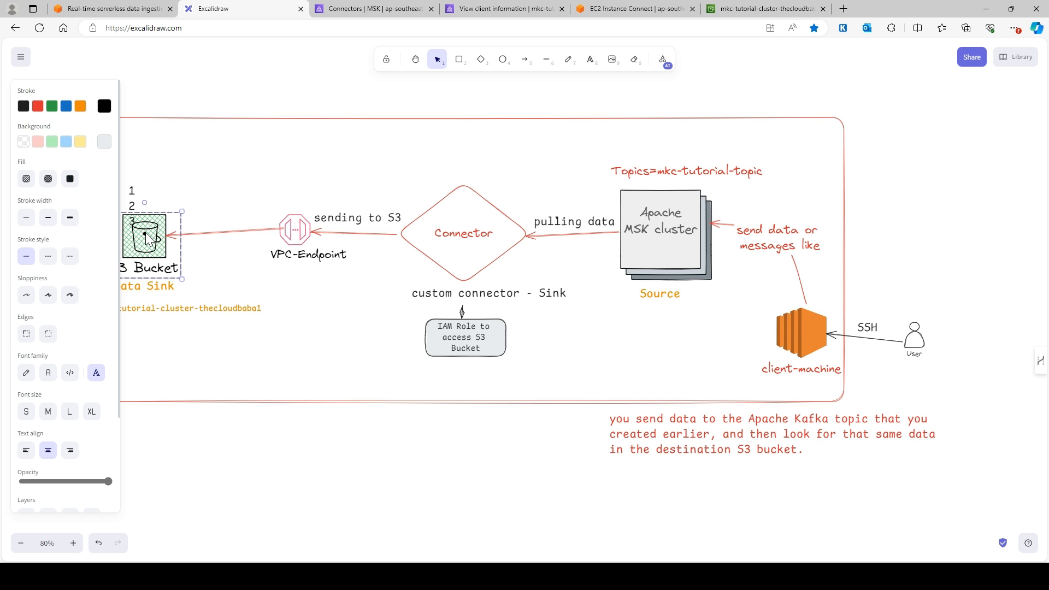
- Look back through the EC2 Instance Connect terminal output of mkc-tutorial-client and close the terminal session
left_click(632, 14)
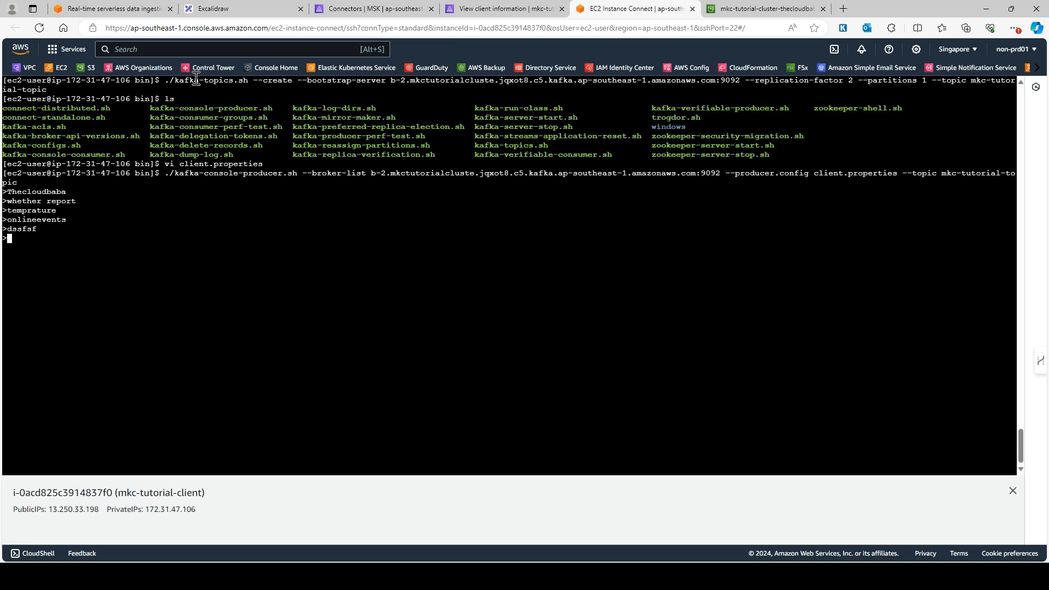
scroll(1002, 101, "up", 10)
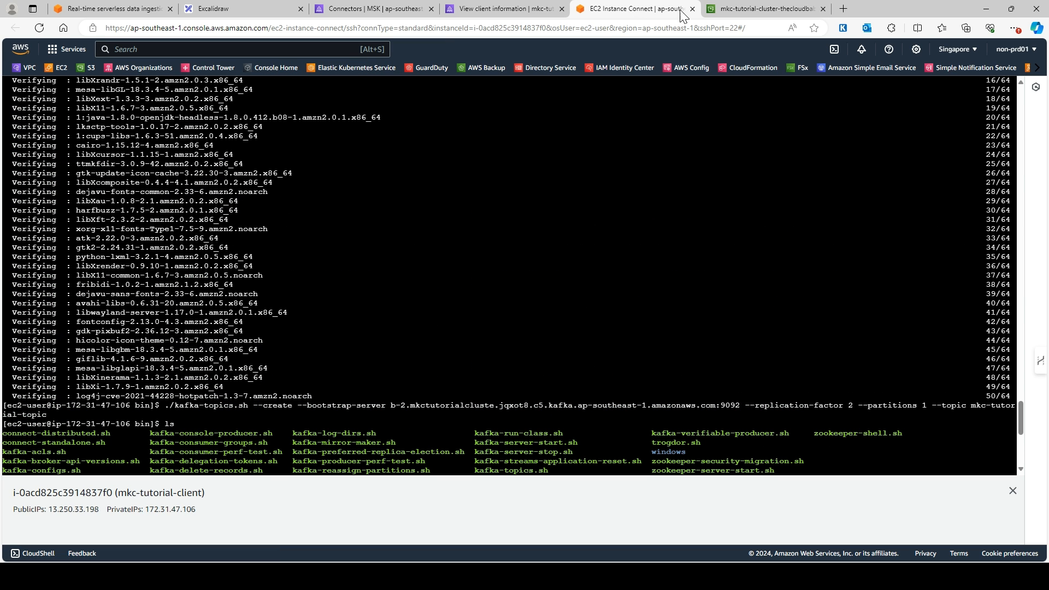
left_click(692, 8)
left_click(707, 306)
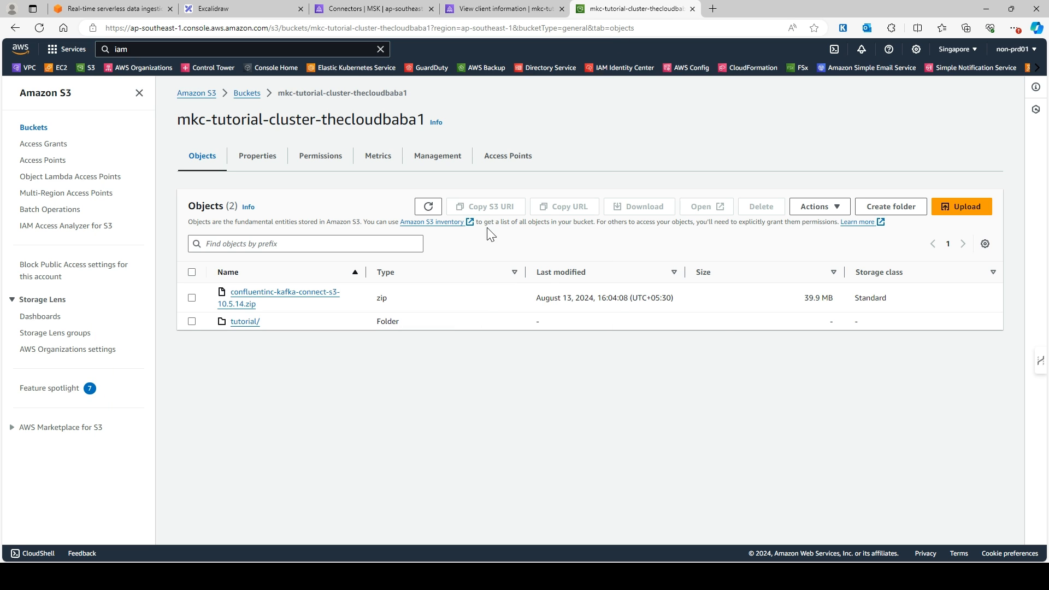
- List the running EC2 instances and review the instance summary of mkc-tutorial-client
left_click(56, 67)
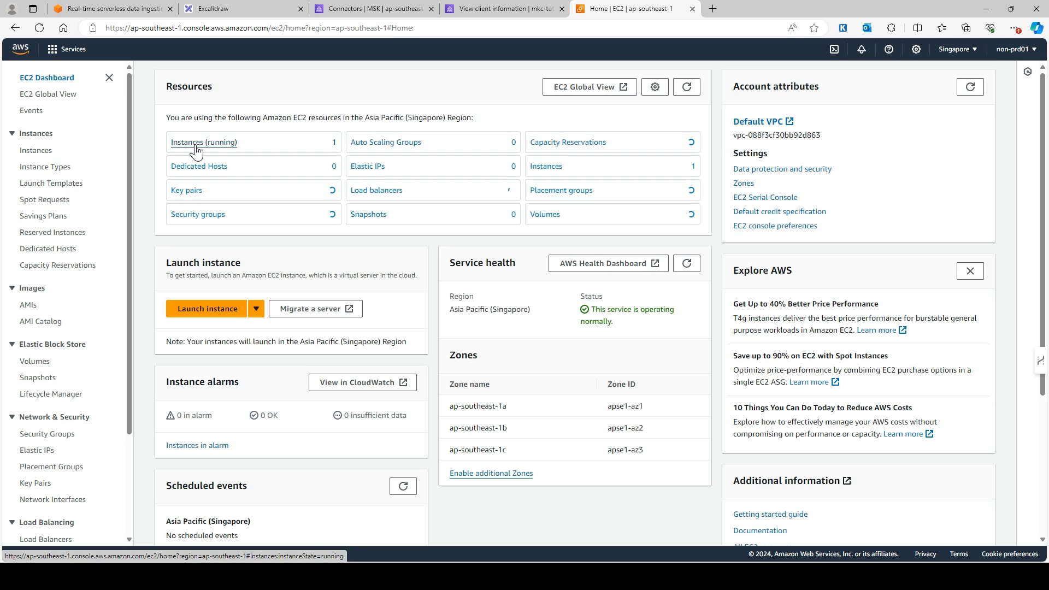
left_click(198, 143)
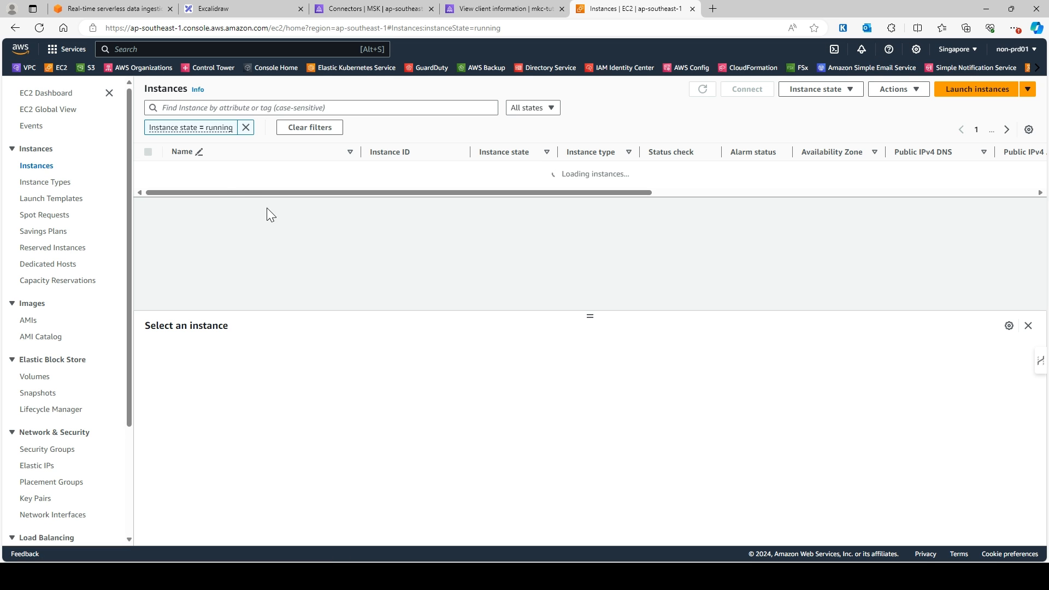
left_click(148, 170)
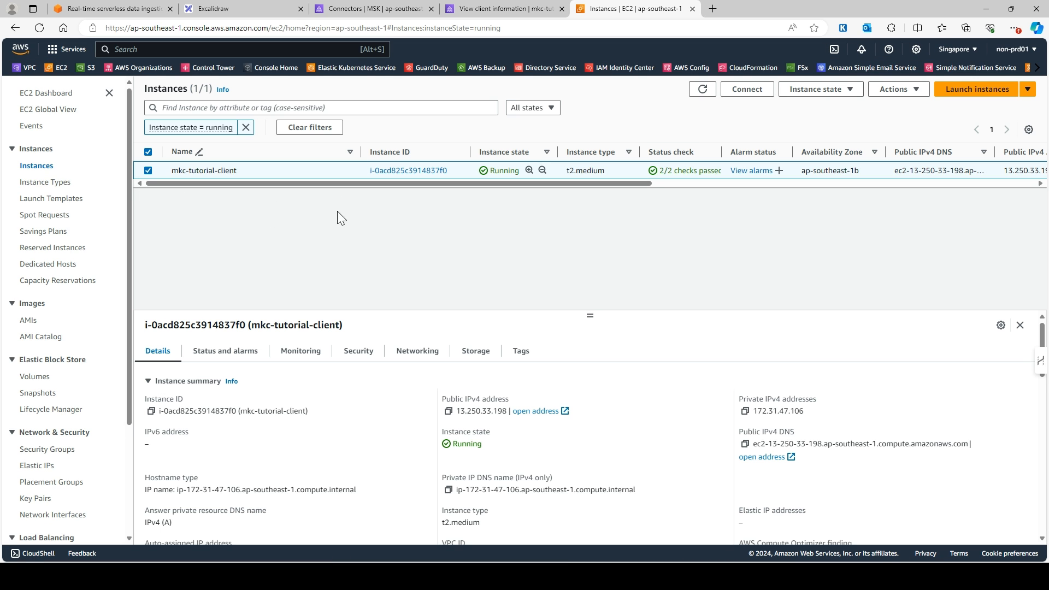
scroll(250, 429, "down", 4)
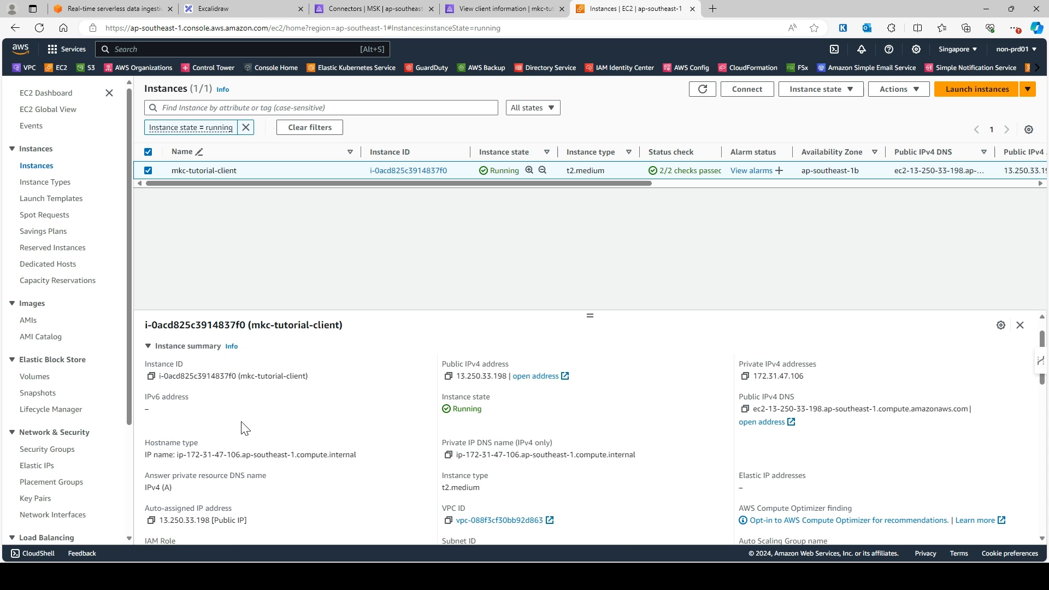
scroll(260, 416, "up", 5)
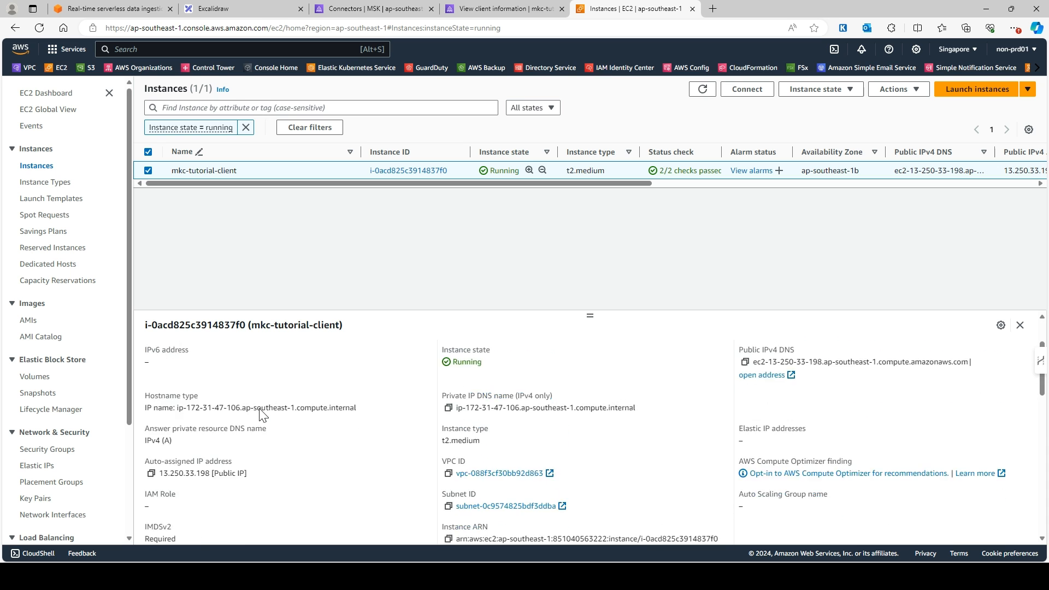
- Check the security group attached to the mkc-tutorial-client instance
left_click(359, 354)
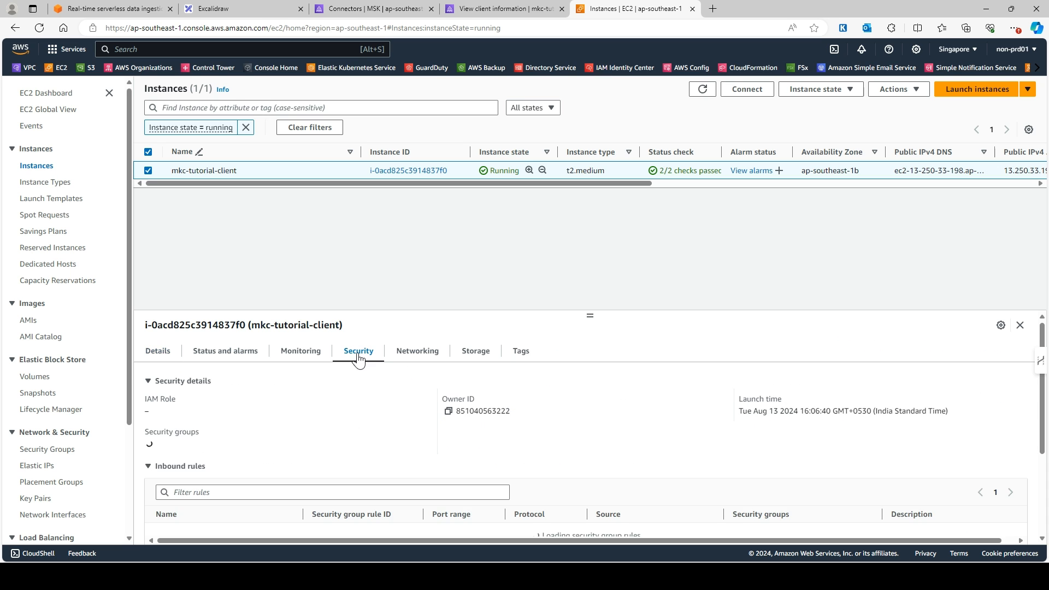
left_click(156, 352)
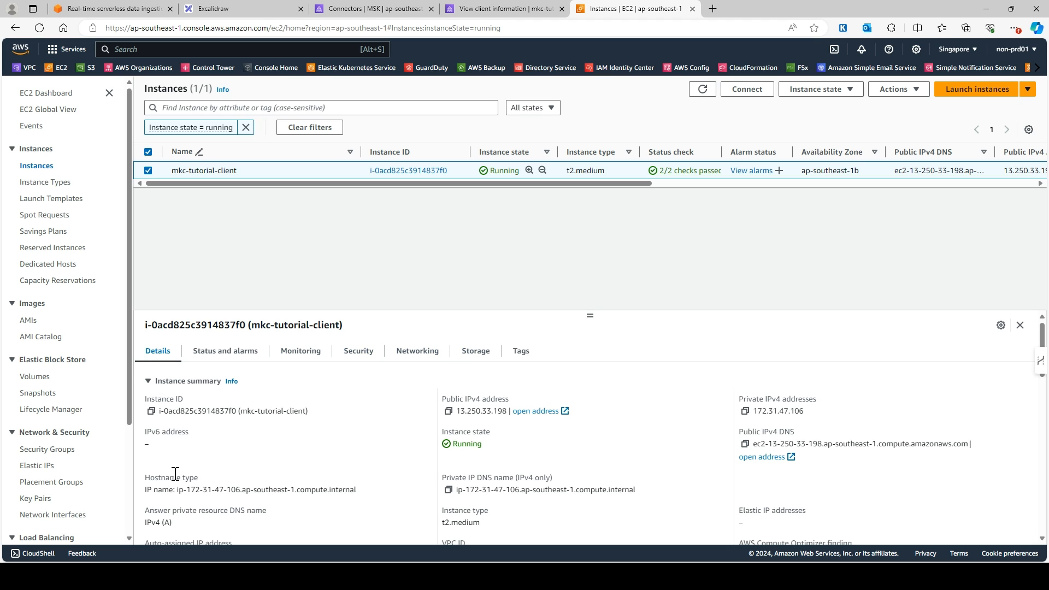
left_click(356, 354)
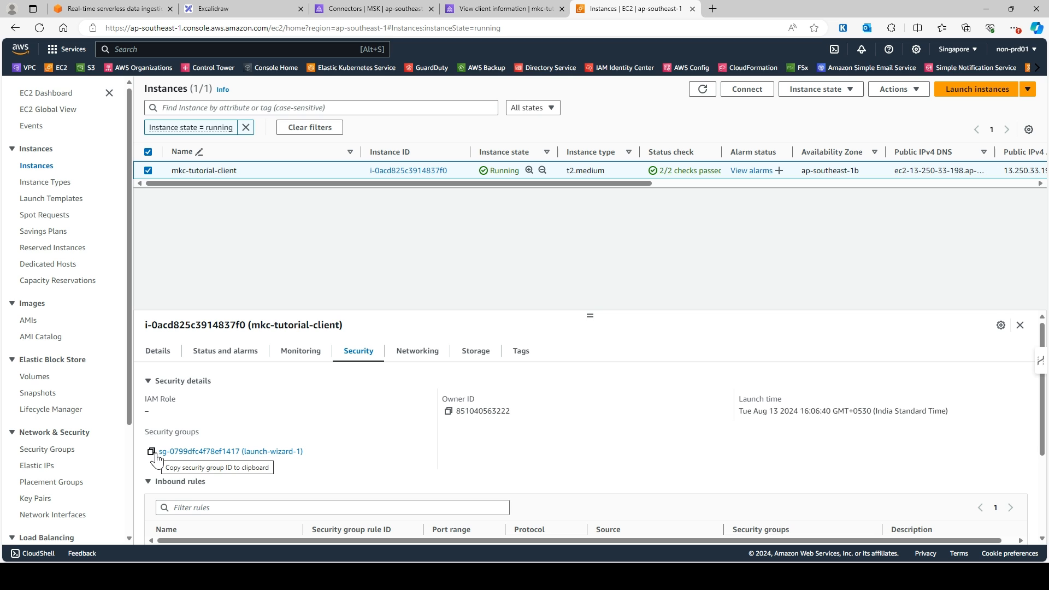
- Open the details of the MSK connector mkc-tutorial-connector and find its Apache Kafka cluster network settings
left_click(367, 10)
left_click(258, 240)
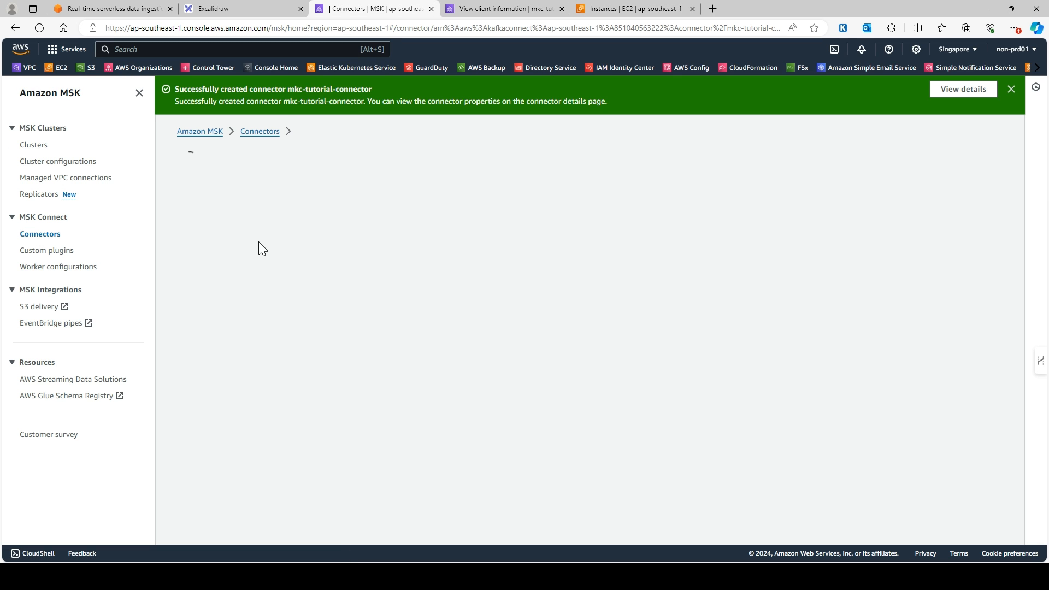
scroll(358, 375, "down", 15)
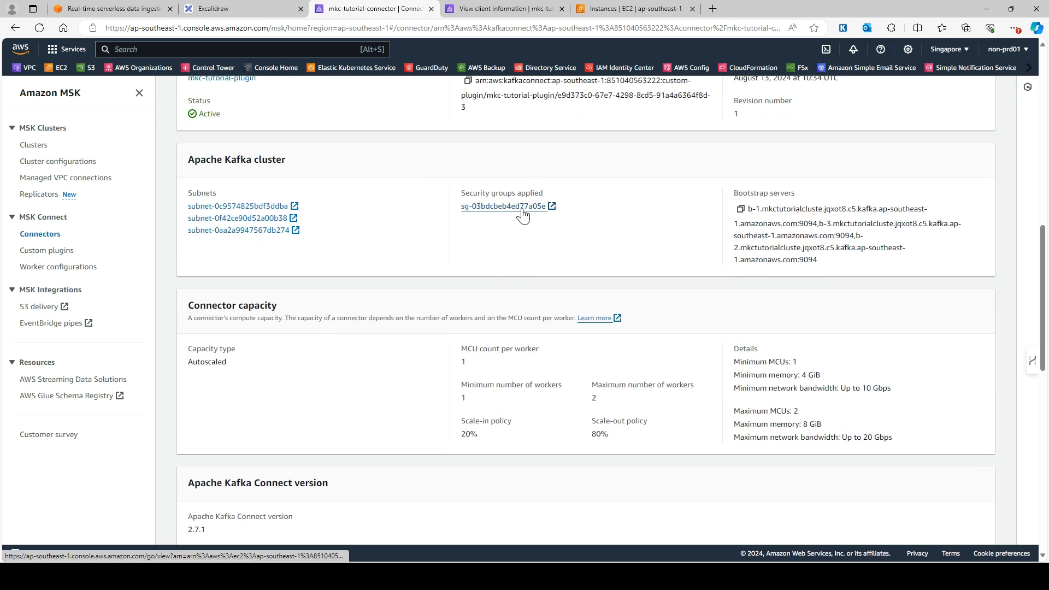
- Open the security group applied to the connector and its inbound rules for editing
left_click(523, 207)
left_click(497, 11)
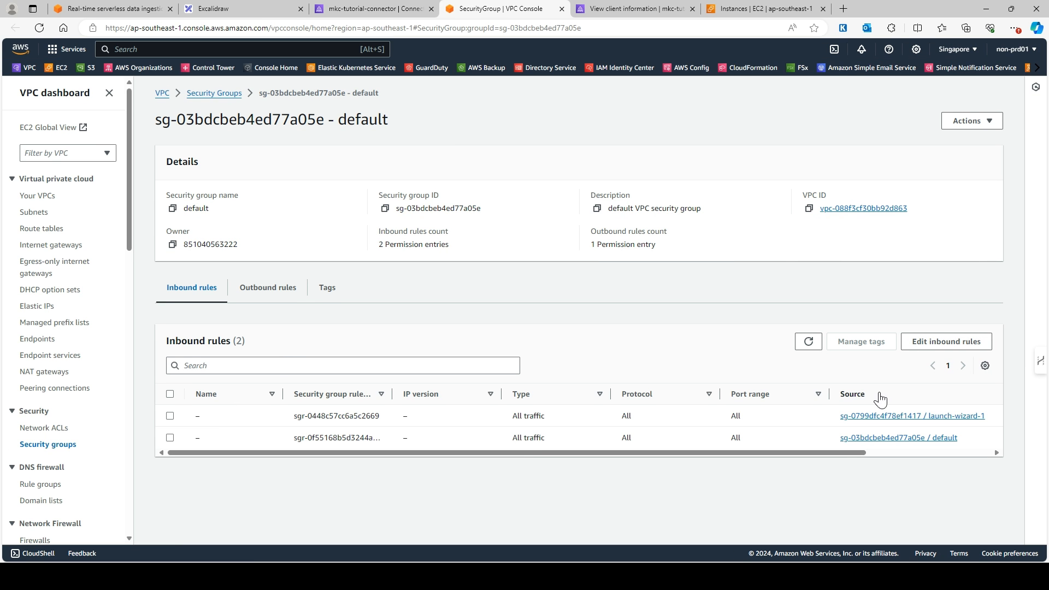
left_click(946, 341)
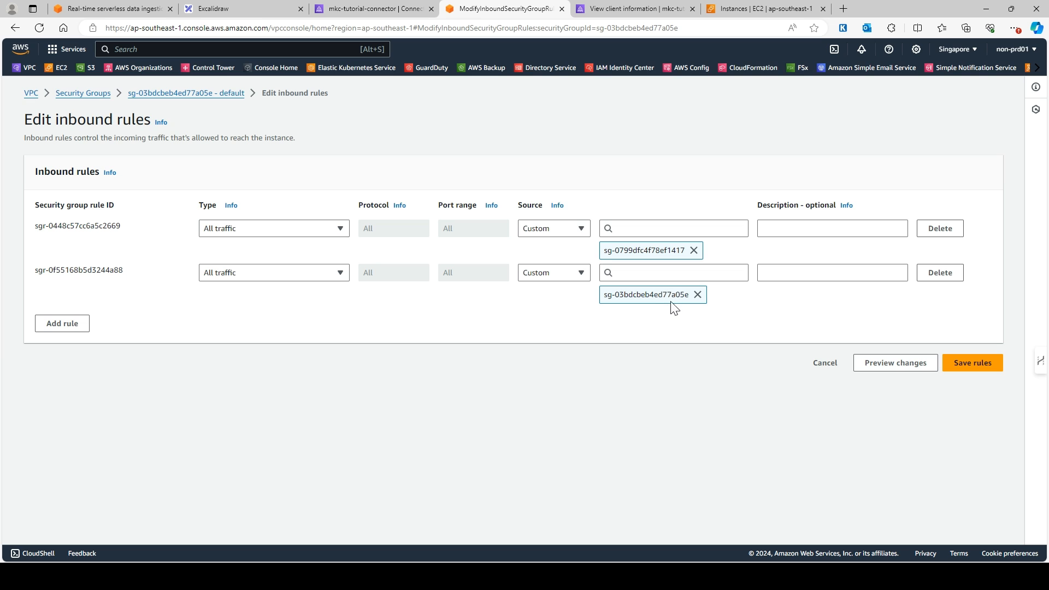
- Compare the client instance's security group with the sources in the connector's inbound rules, and close the rule editing page
left_click(752, 9)
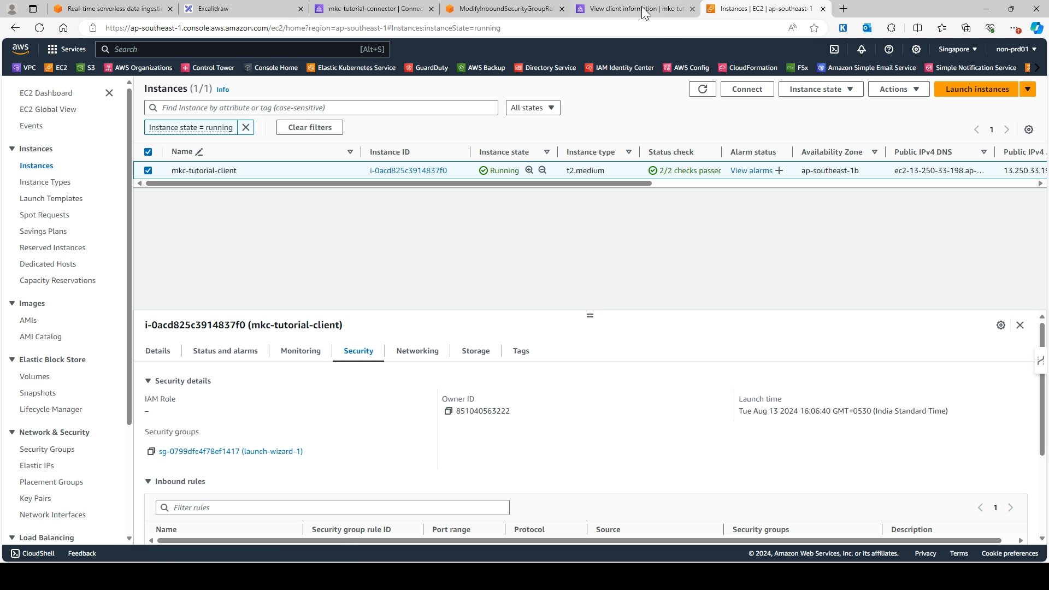
left_click(246, 10)
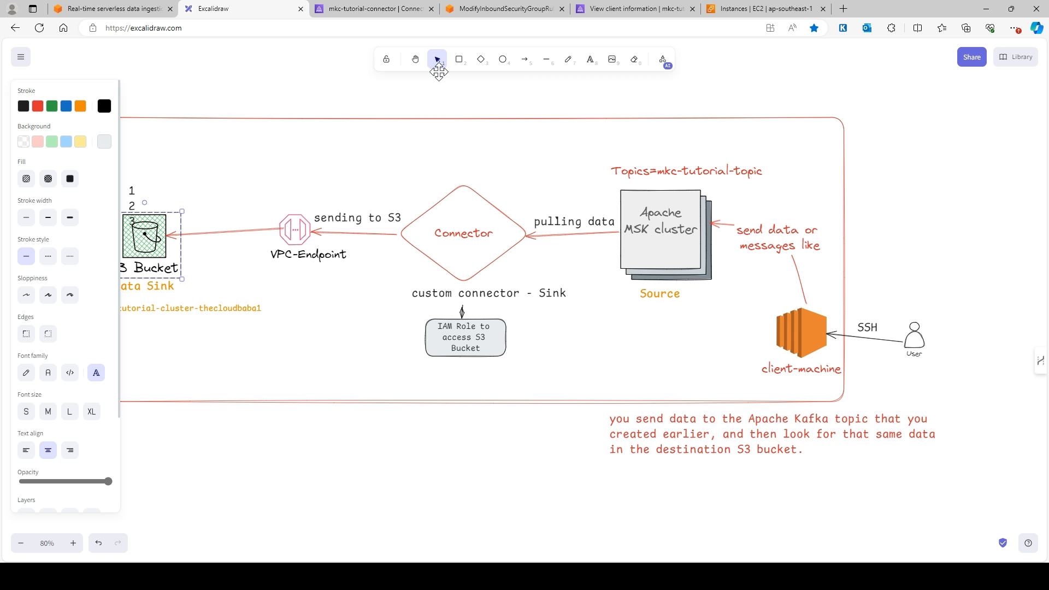
left_click(394, 8)
left_click(781, 13)
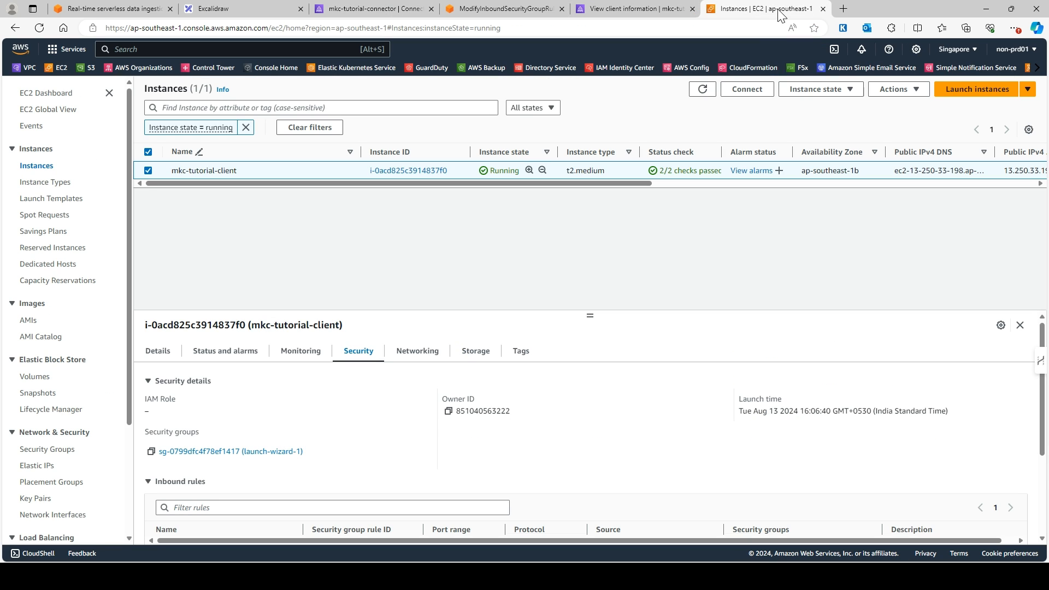
left_click(547, 10)
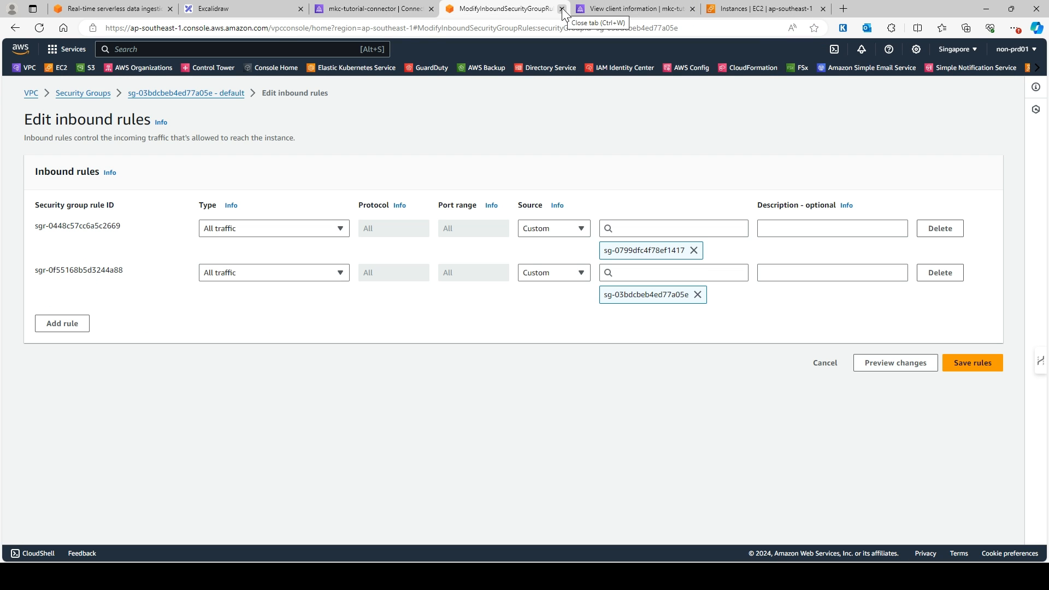
left_click(562, 8)
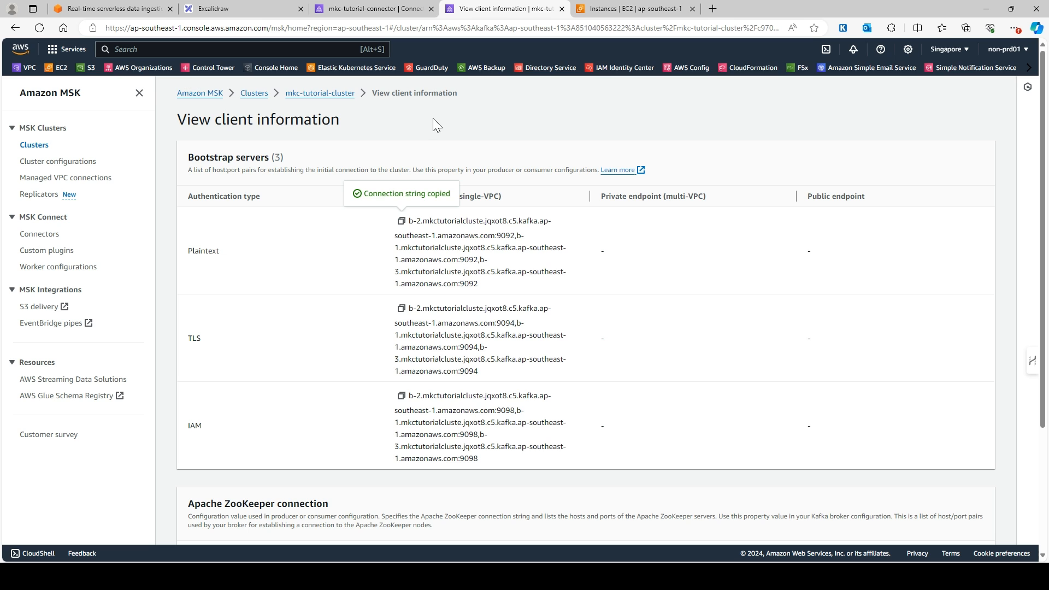
- Trace the data flow in the Excalidraw diagram from the client machine through the Apache MSK cluster to the S3 bucket
key("alt+Tab")
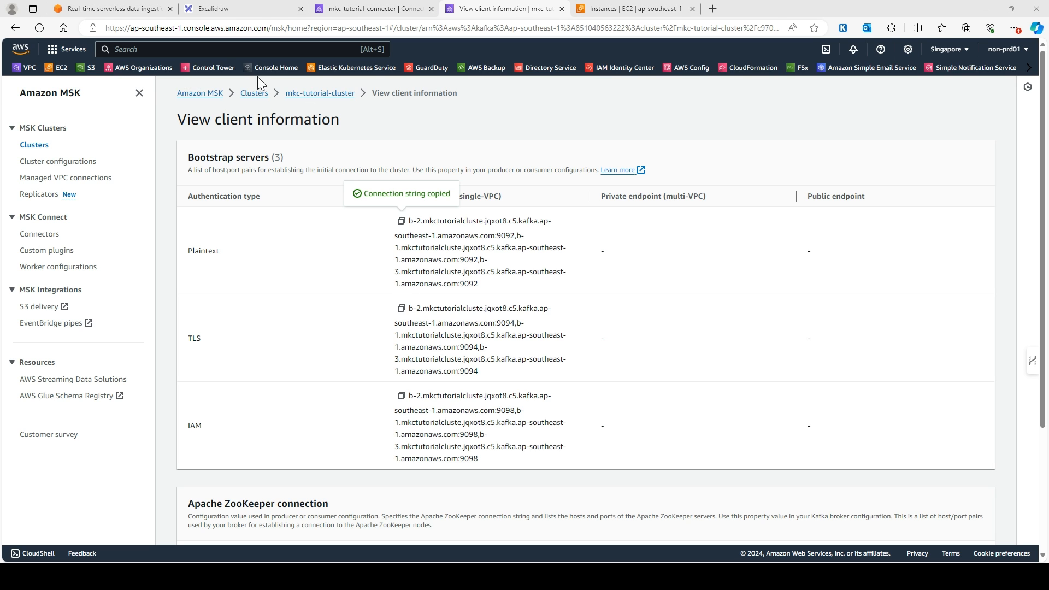
left_click(237, 12)
left_click(812, 322)
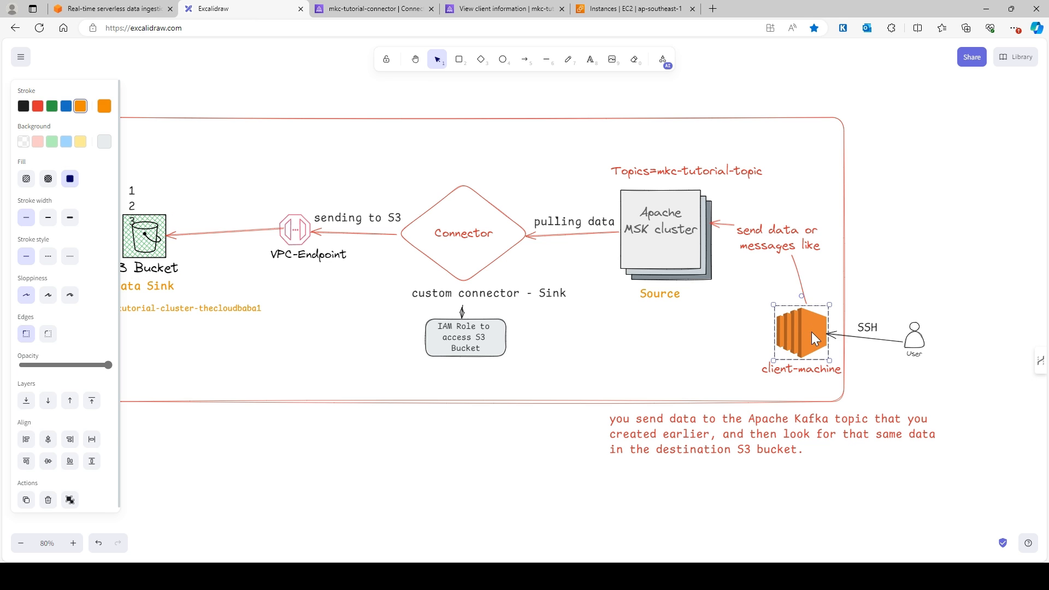
left_click(668, 226)
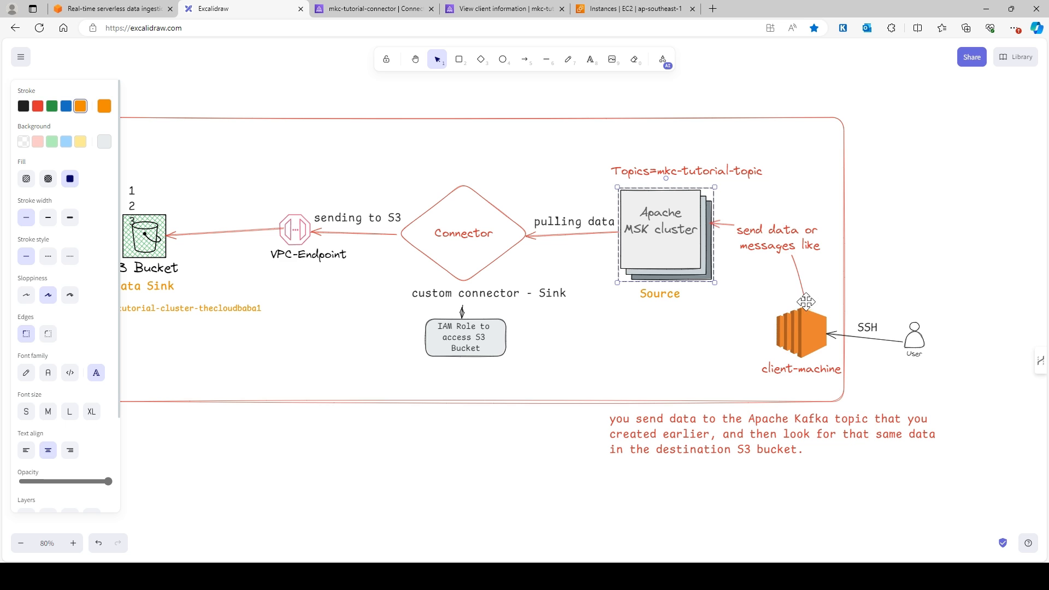
left_click(131, 243)
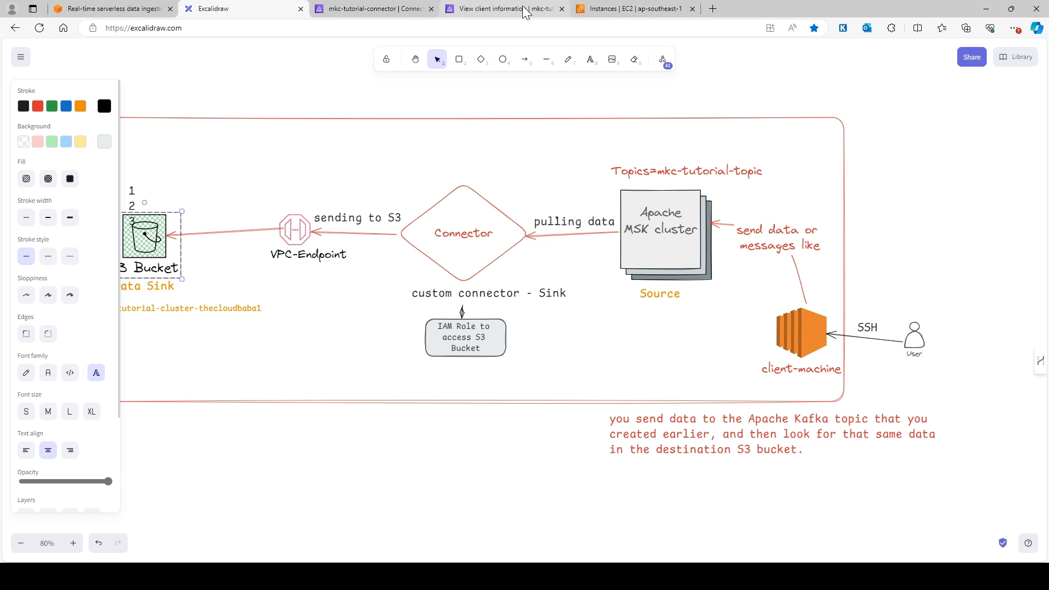
- Find the IAM service in the AWS console and open its list of roles
left_click(524, 11)
left_click(257, 54)
type("*iam")
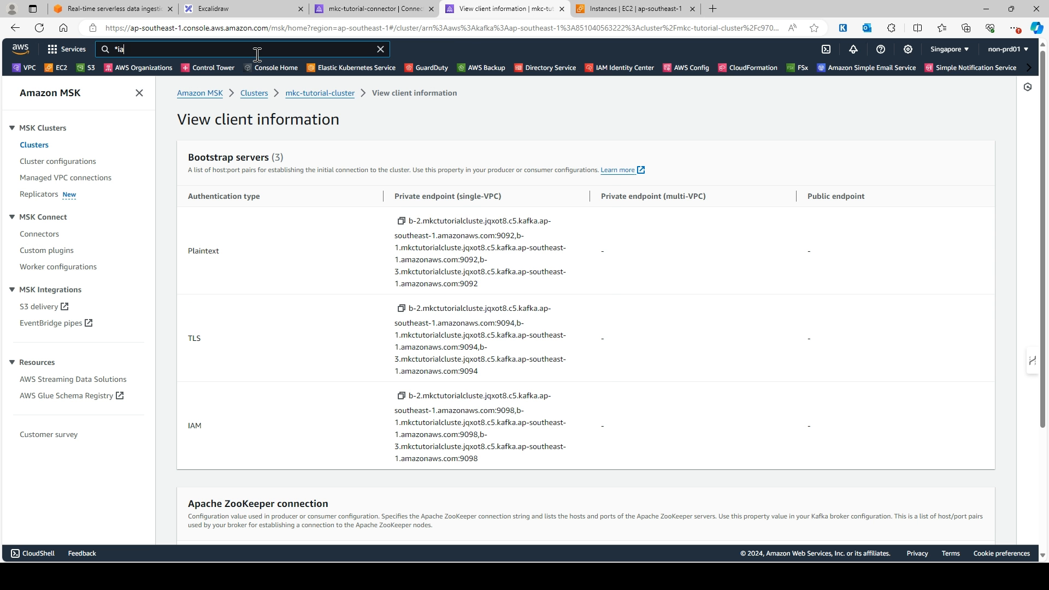
key("BackSpace")
key("BackSpace")
key("BackSpace")
key("BackSpace")
type("iam")
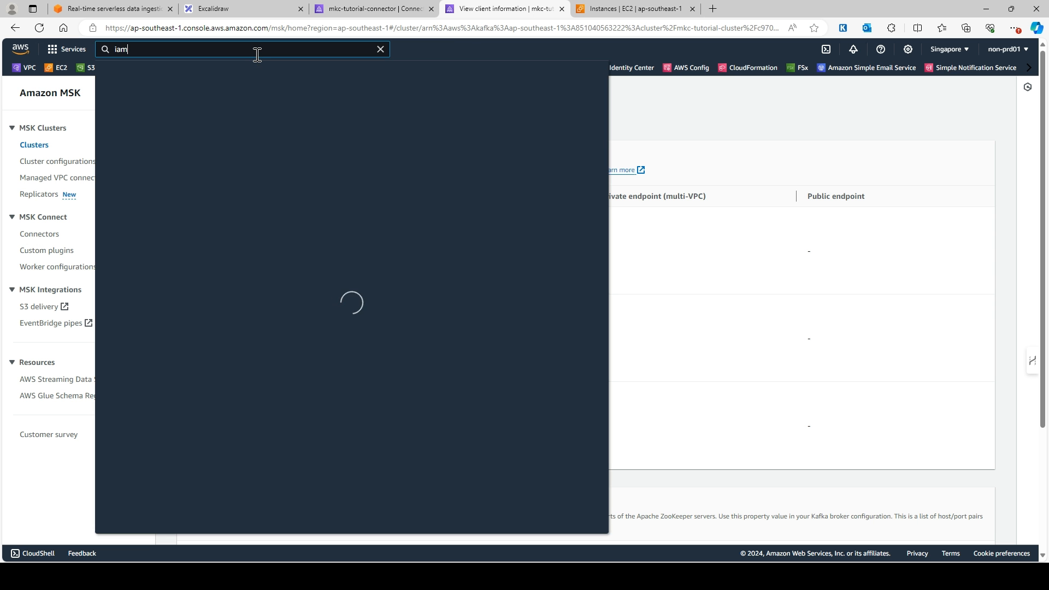
left_click(267, 136)
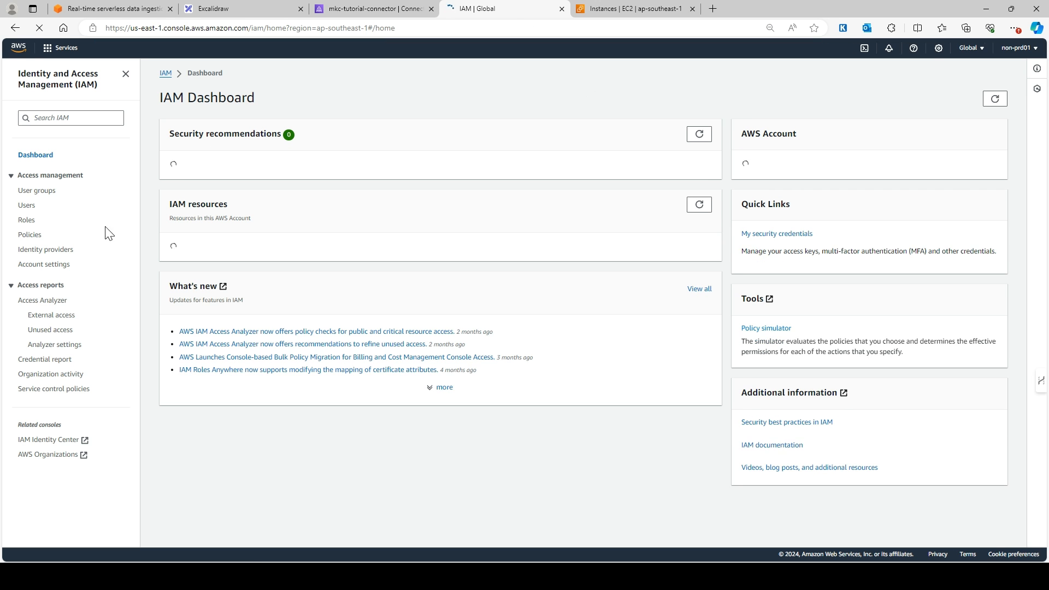
left_click(27, 221)
left_click(27, 235)
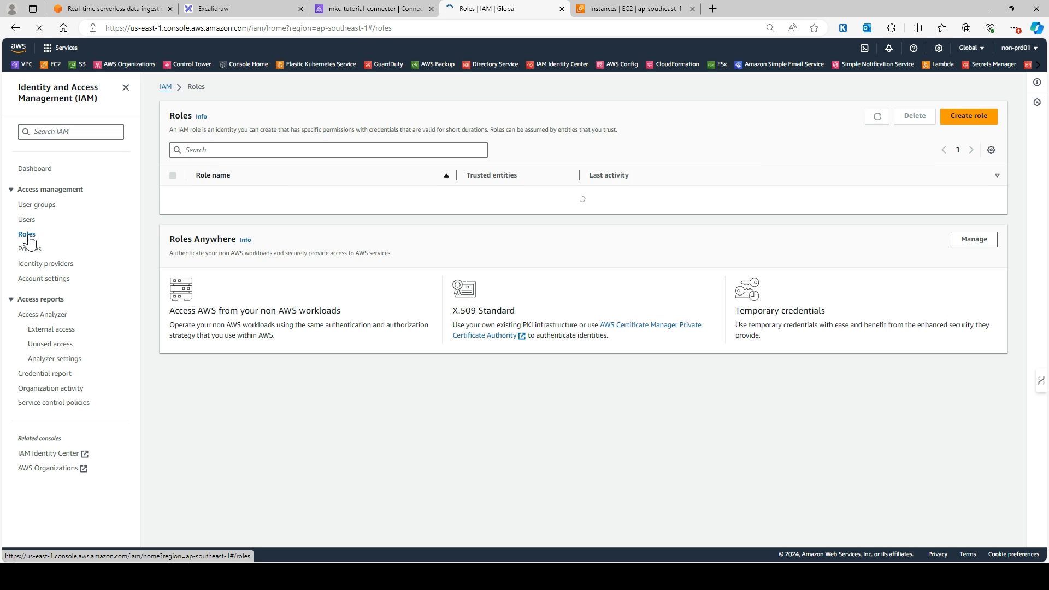
- Try to find the connector's role by filtering the IAM roles for "ms"
left_click(217, 150)
type("msk")
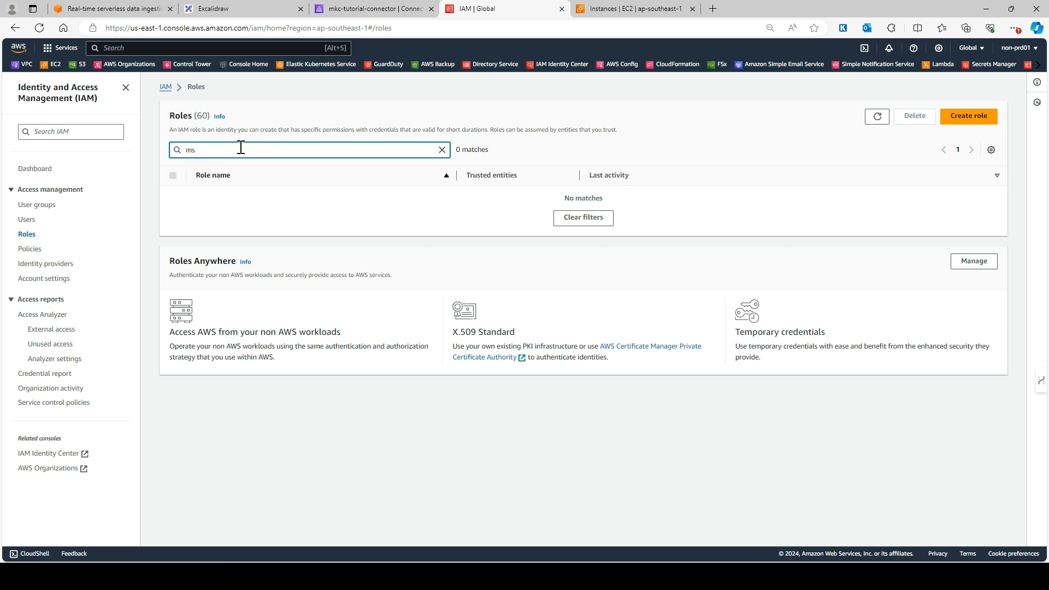
key("BackSpace")
key("BackSpace")
type("m")
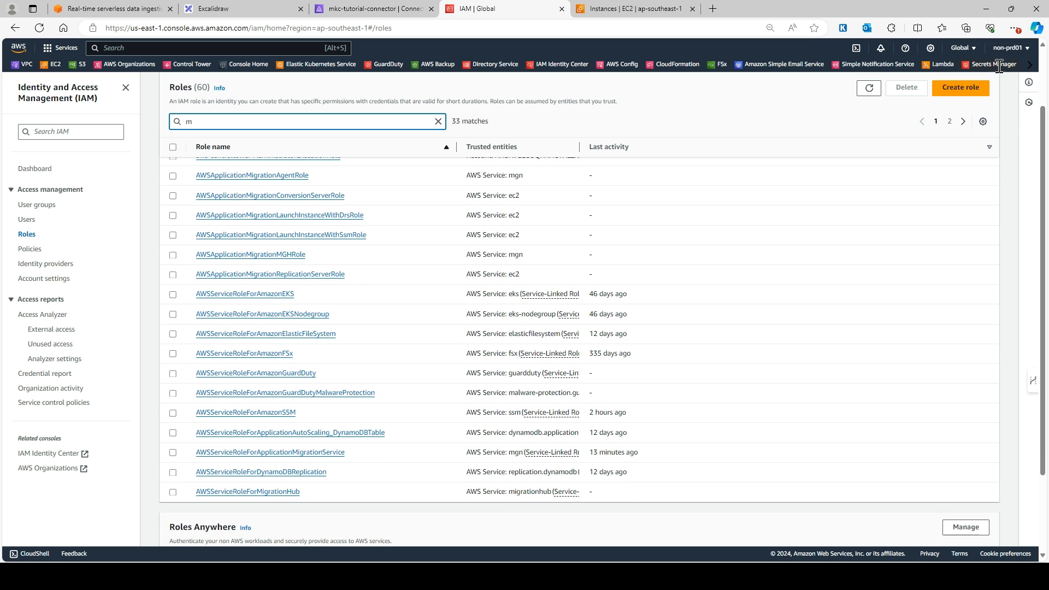
type("s")
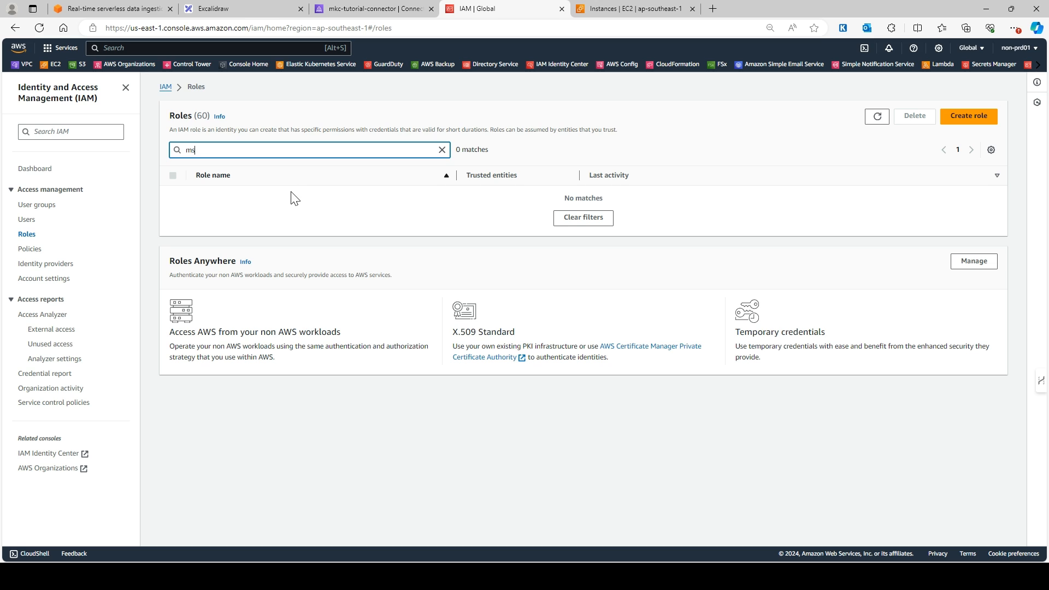
- Filter the IAM policies for "s3" and clear the filter
left_click(28, 237)
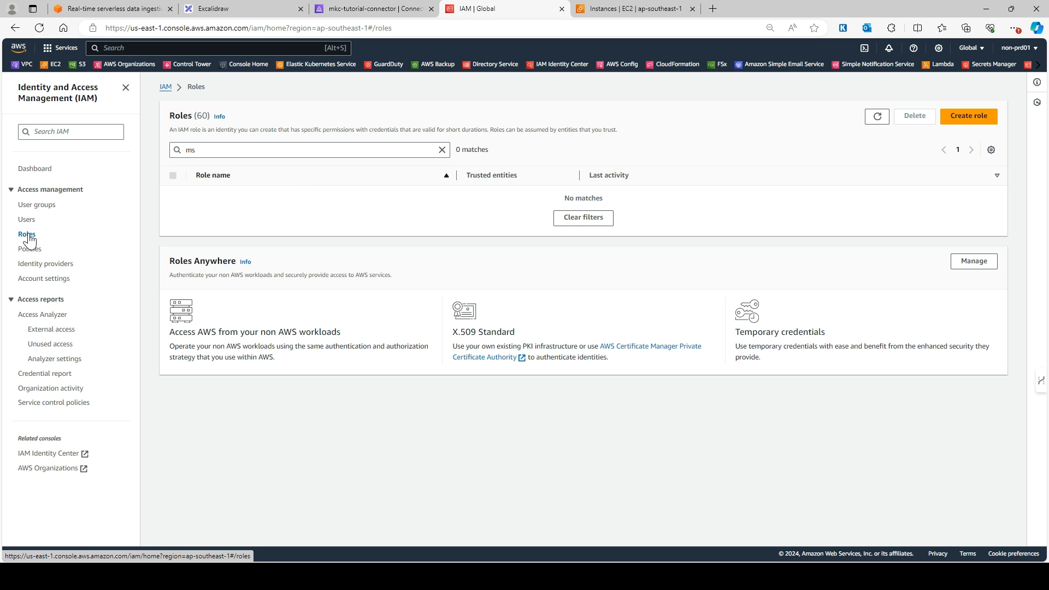
left_click(28, 250)
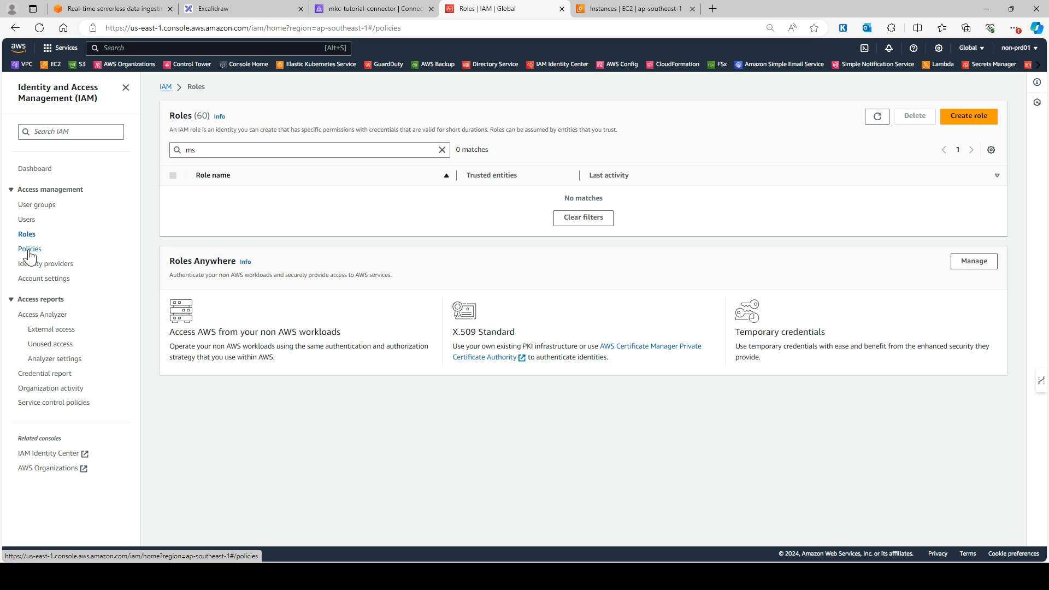
left_click(244, 161)
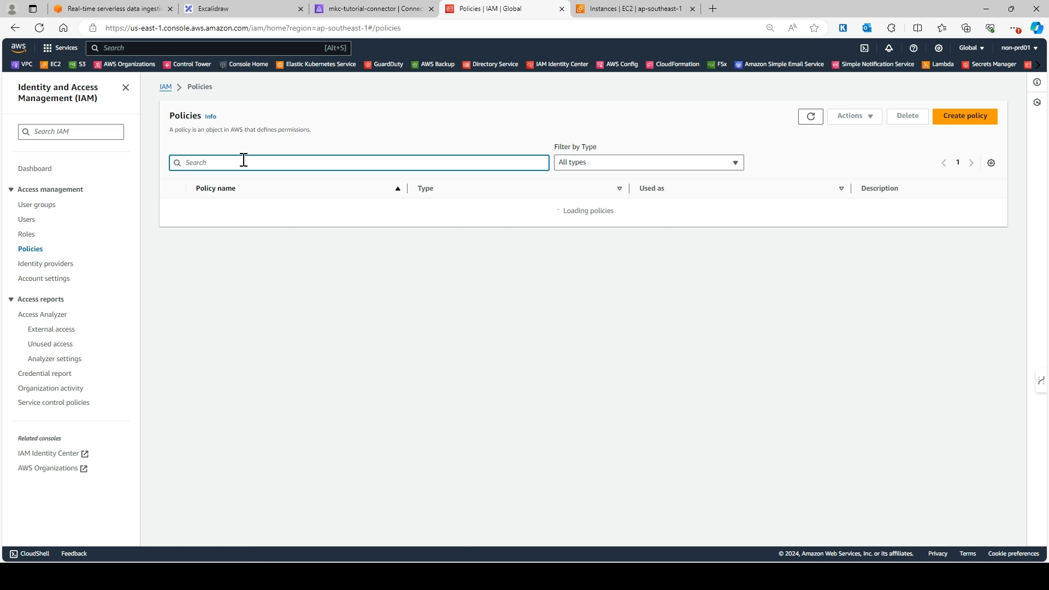
type("s3")
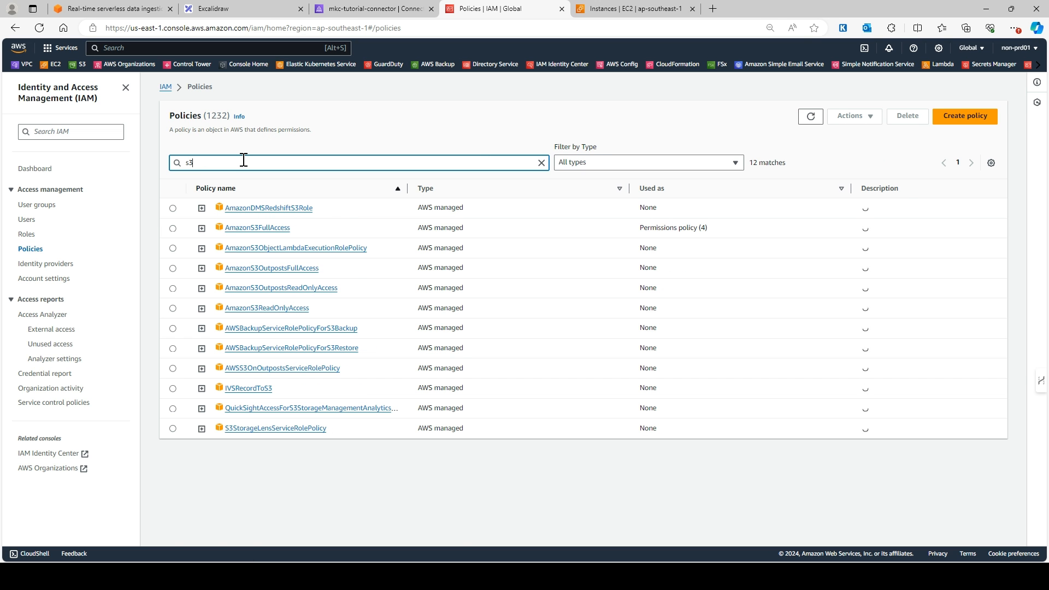
key("BackSpace")
key("BackSpace")
- Filter the IAM roles for "s3" and open the details of mks-s3-role
left_click(27, 234)
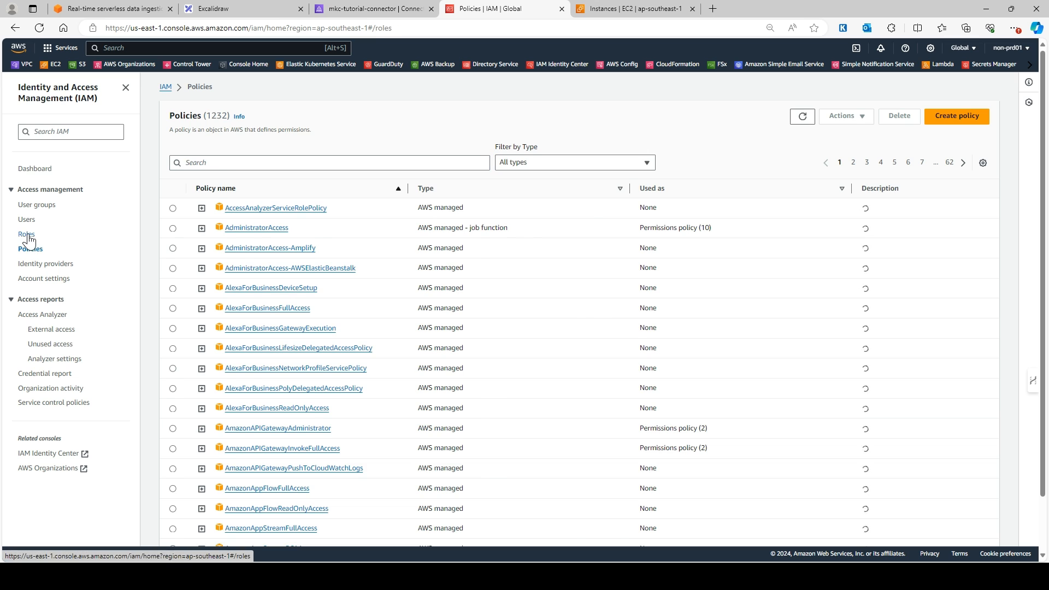
left_click(277, 152)
type("s3")
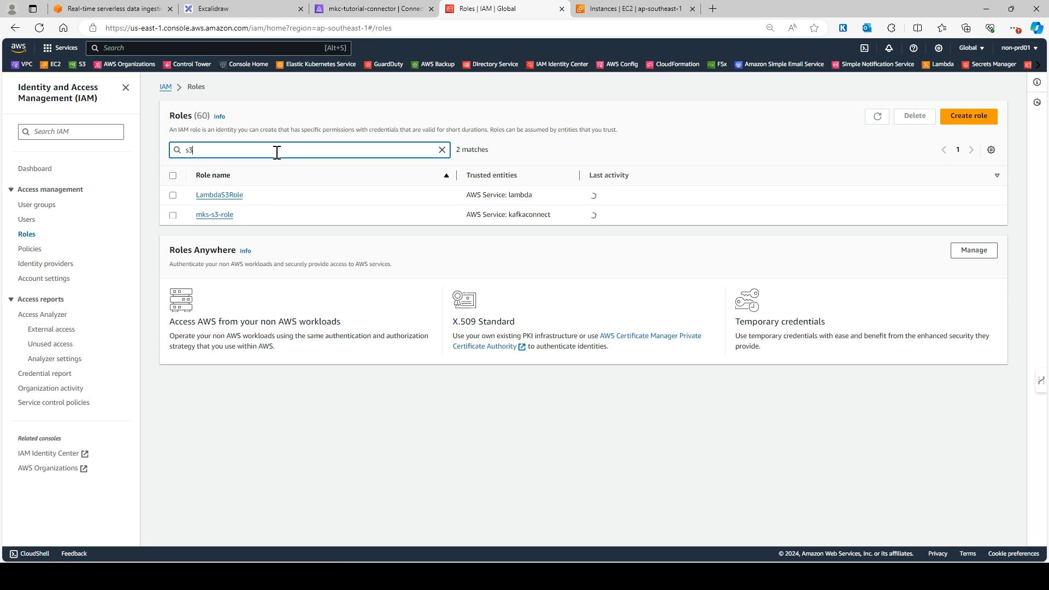
left_click(173, 215)
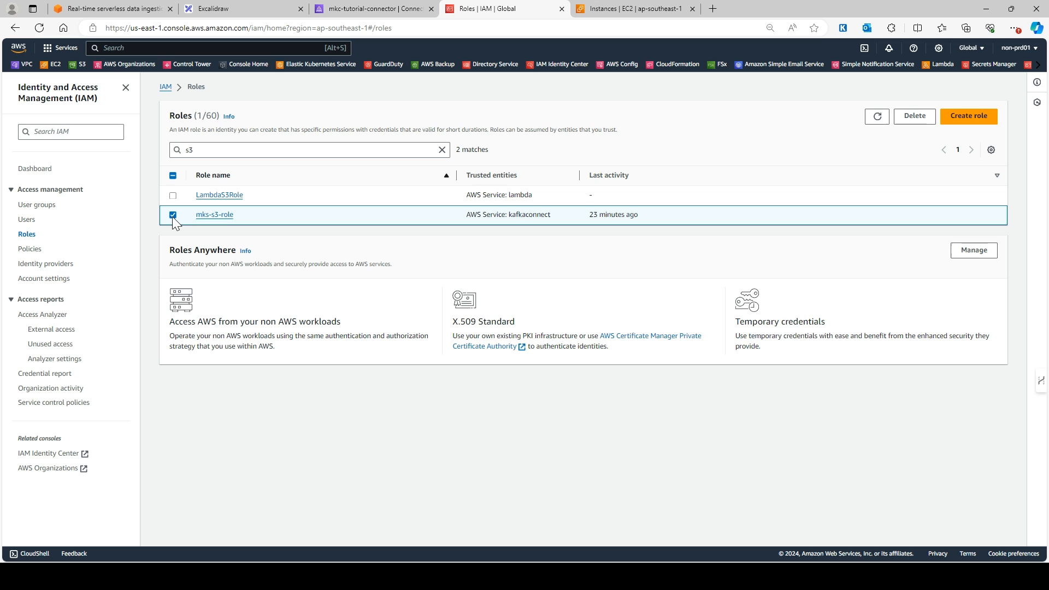
left_click(215, 217)
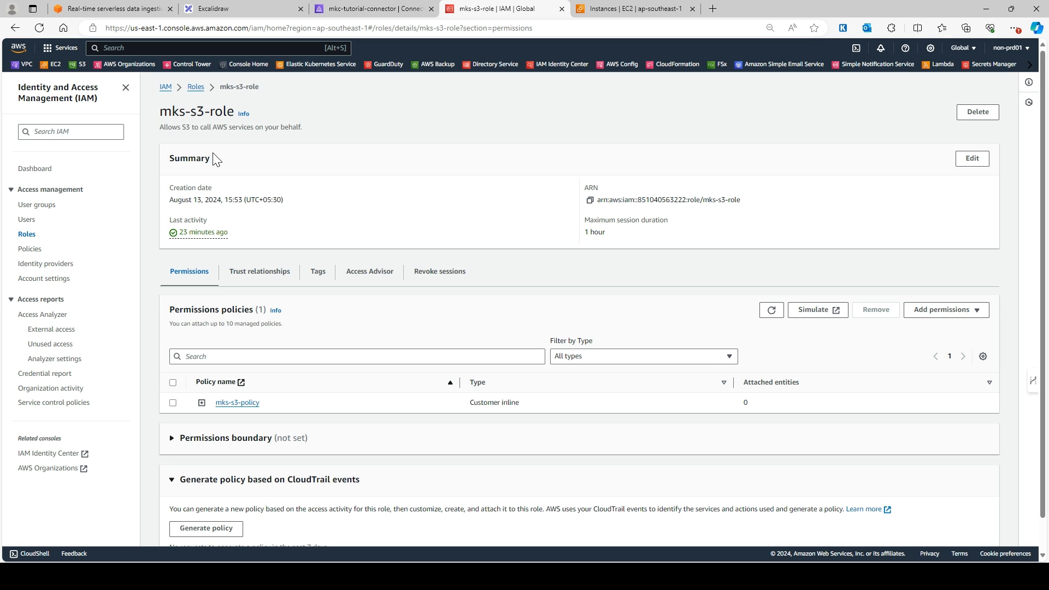
- Expand mks-s3-policy and review the S3 actions allowed in its JSON statements
left_click(202, 402)
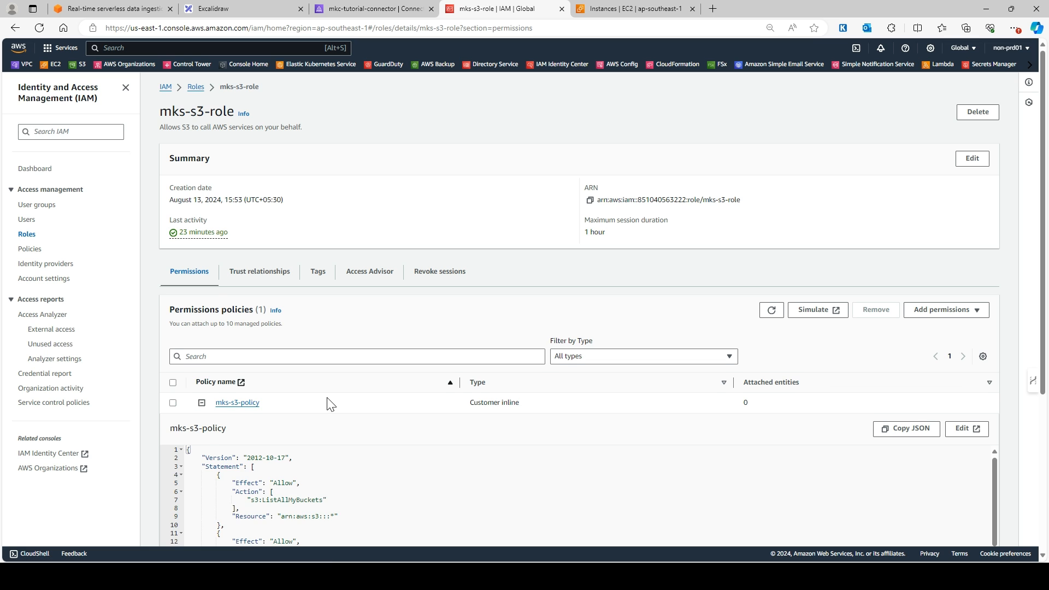
scroll(329, 398, "down", 3)
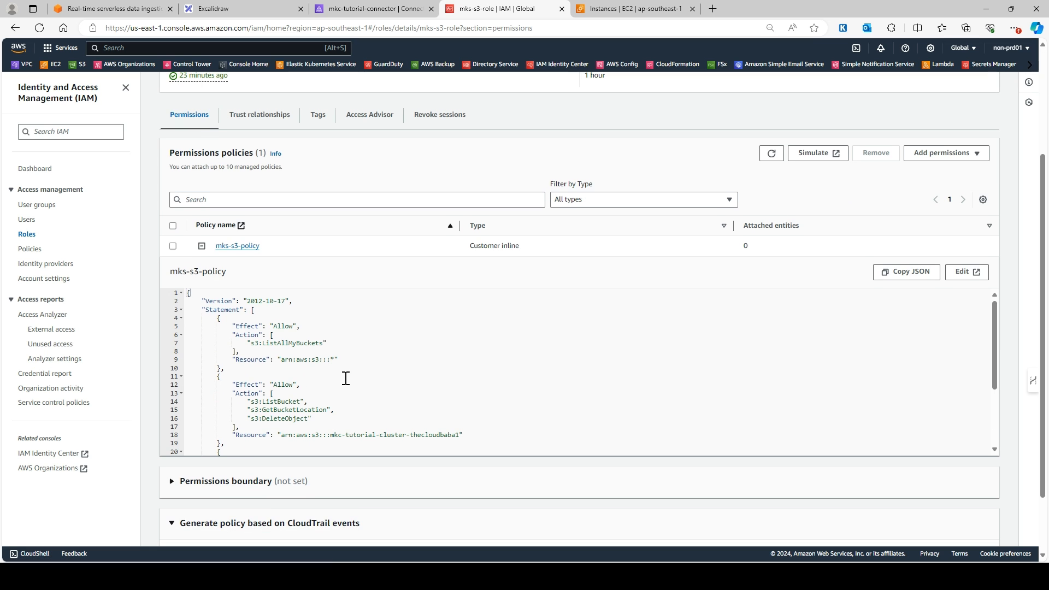
scroll(341, 394, "up", 2)
scroll(340, 394, "down", 2)
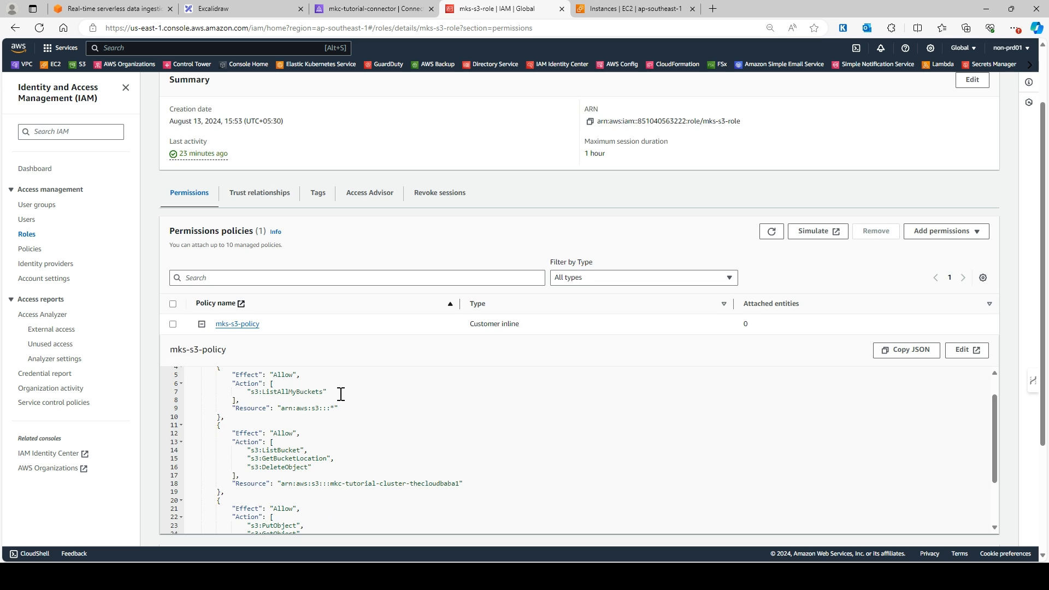
scroll(340, 393, "up", 4)
scroll(542, 243, "down", 3)
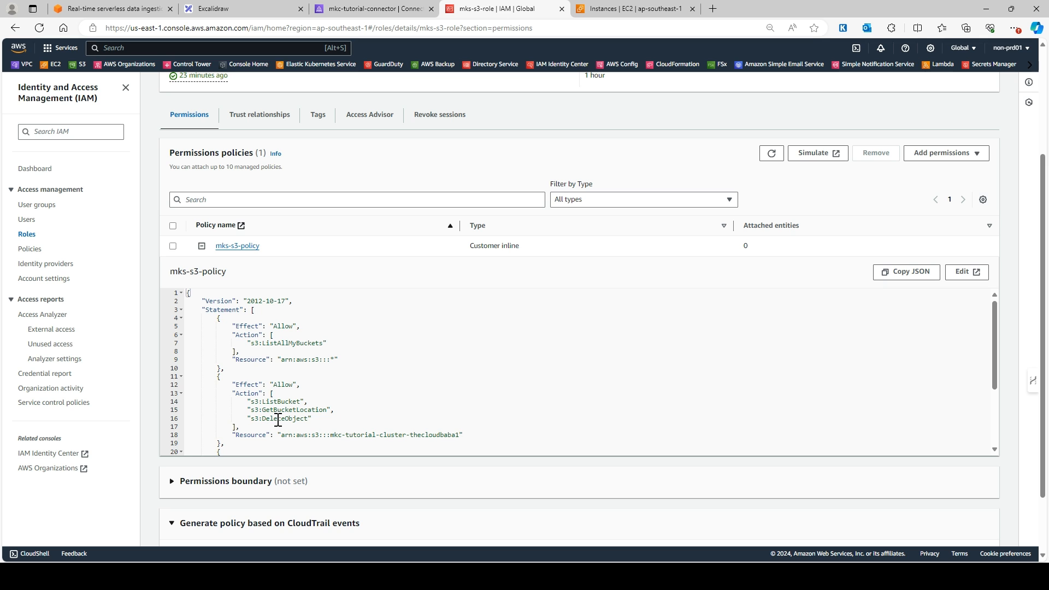
scroll(305, 412, "down", 4)
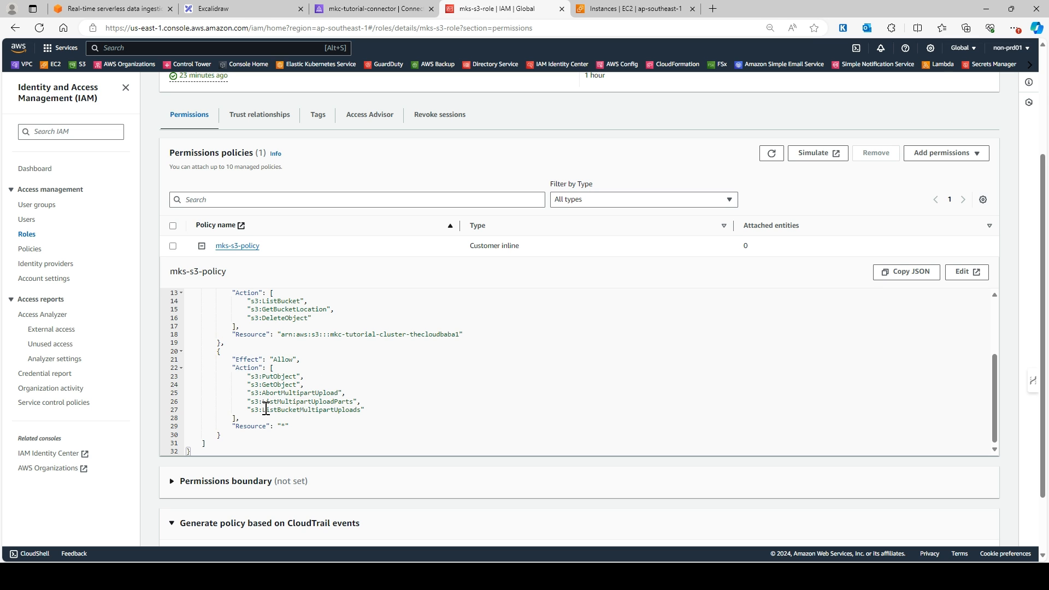
scroll(327, 406, "up", 7)
scroll(320, 407, "down", 3)
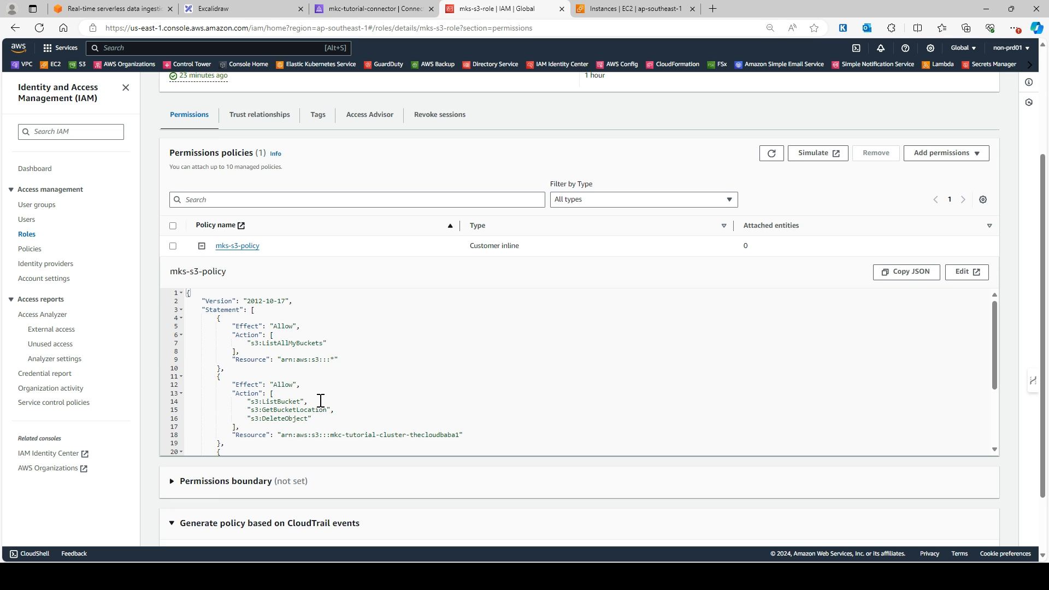
- Check the tutorial bucket's resource ARN in the ListBucket statement of mks-s3-policy
scroll(321, 400, "down", 1)
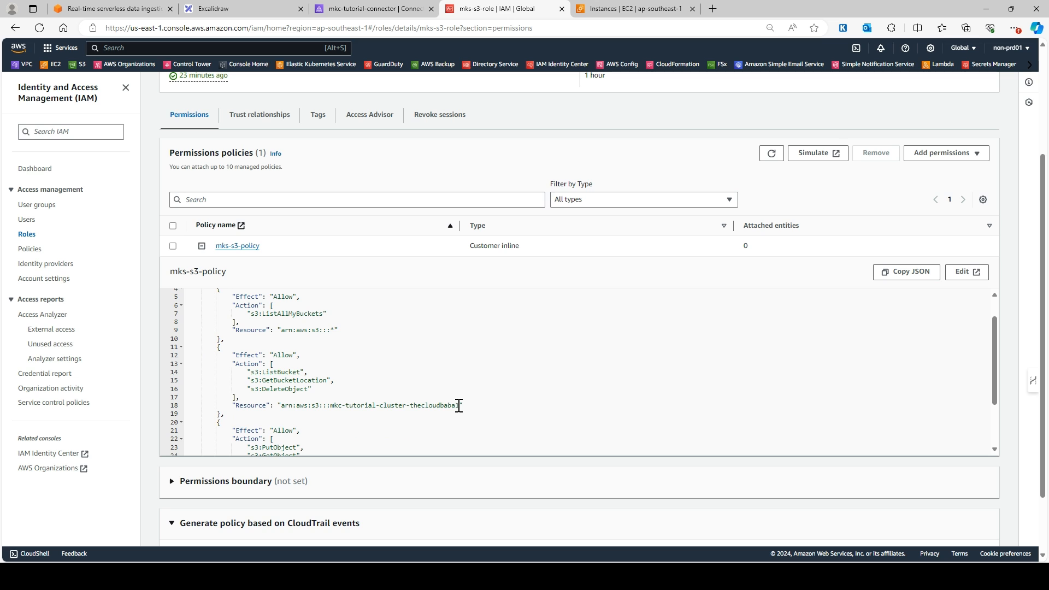
left_click_drag(458, 406, 290, 405)
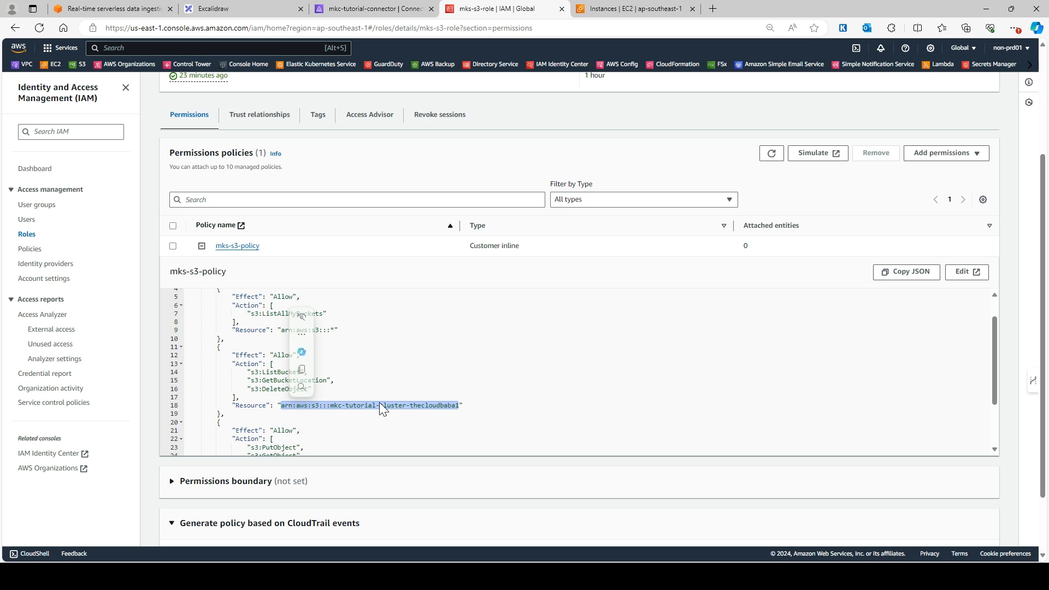
left_click(475, 409)
scroll(464, 410, "up", 3)
scroll(266, 210, "down", 2)
- Check the trusted service principal in mks-s3-role's trust relationships and return to its permissions
left_click(259, 193)
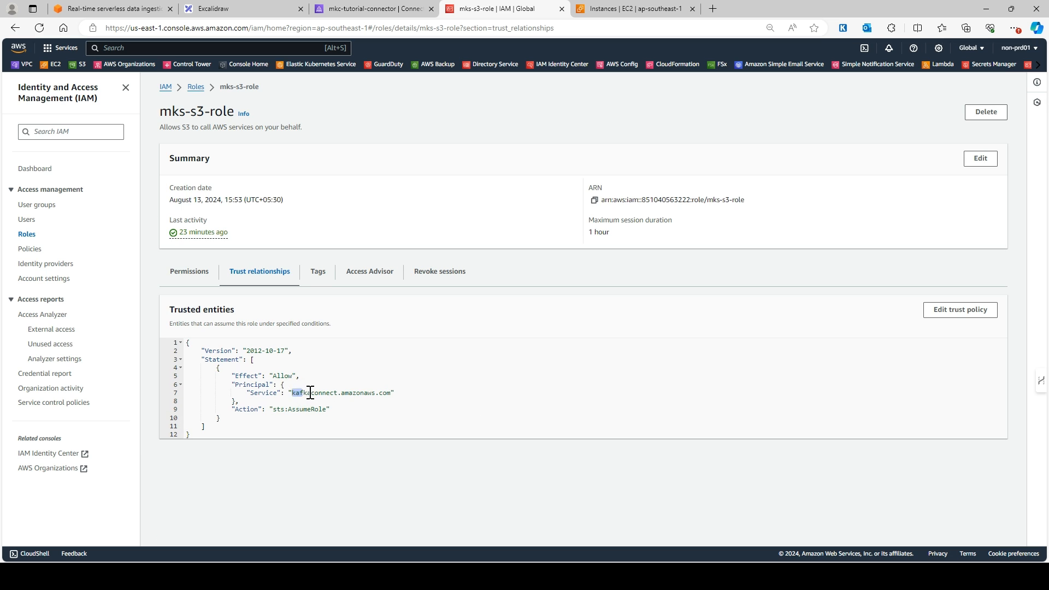
left_click_drag(310, 392, 388, 392)
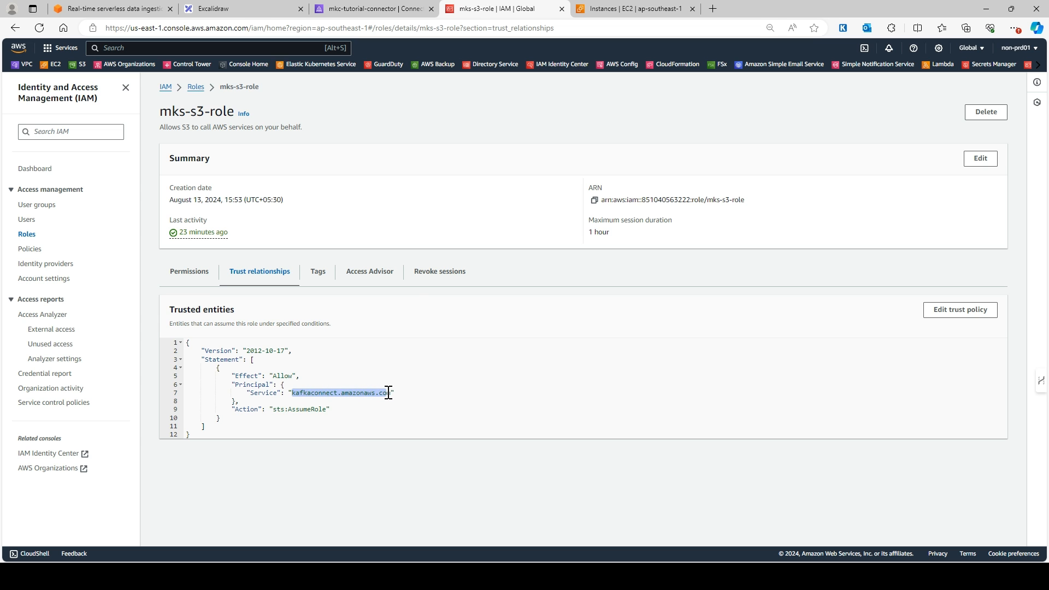
left_click(195, 273)
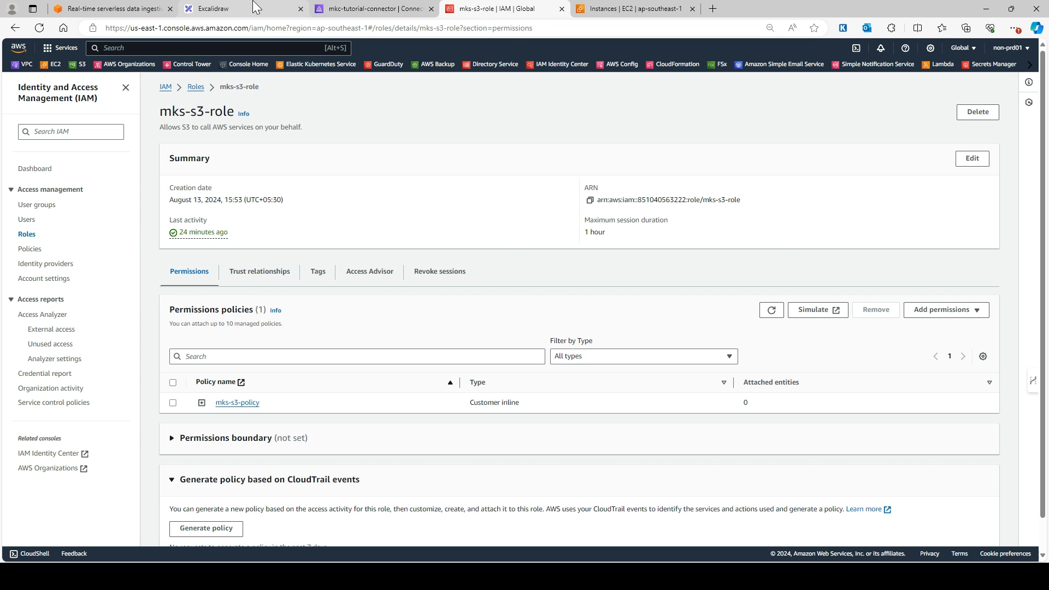
- Compare the IAM role box in the Excalidraw diagram with the expanded mks-s3-policy of mks-s3-role in the IAM console
left_click(213, 9)
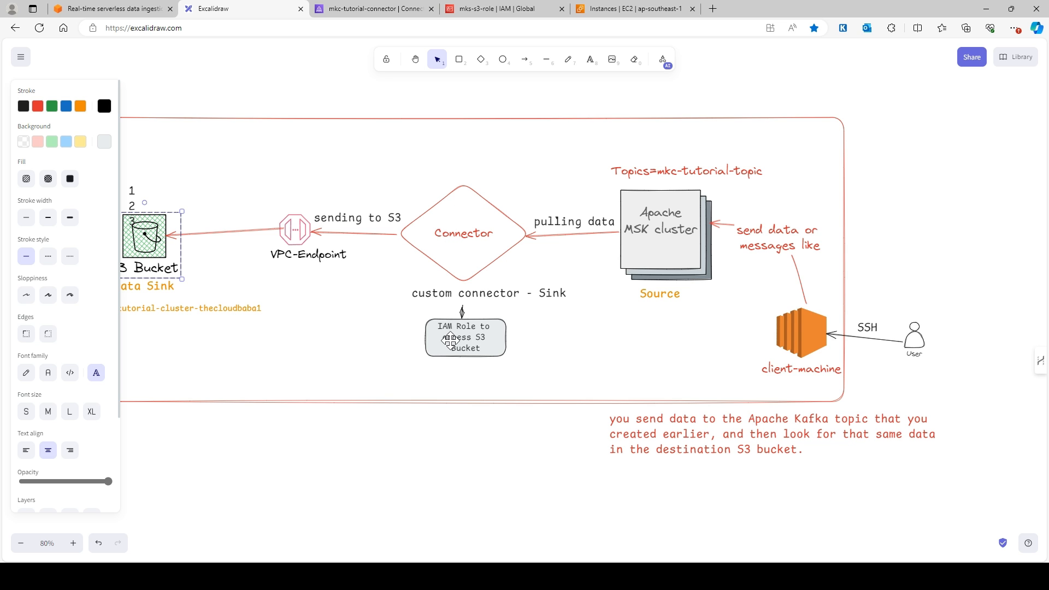
left_click(499, 8)
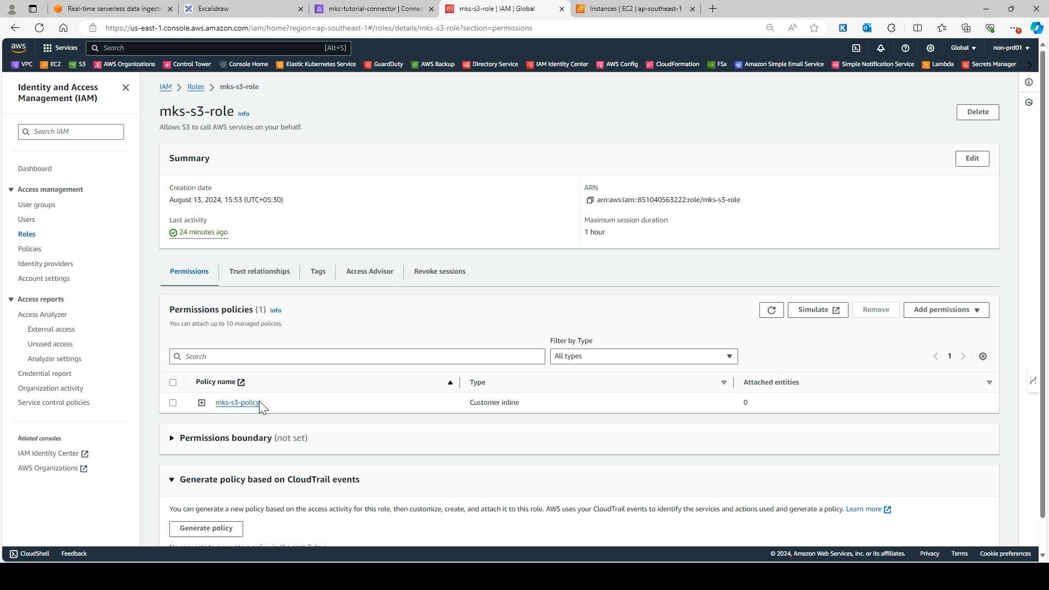
left_click(201, 402)
left_click(245, 8)
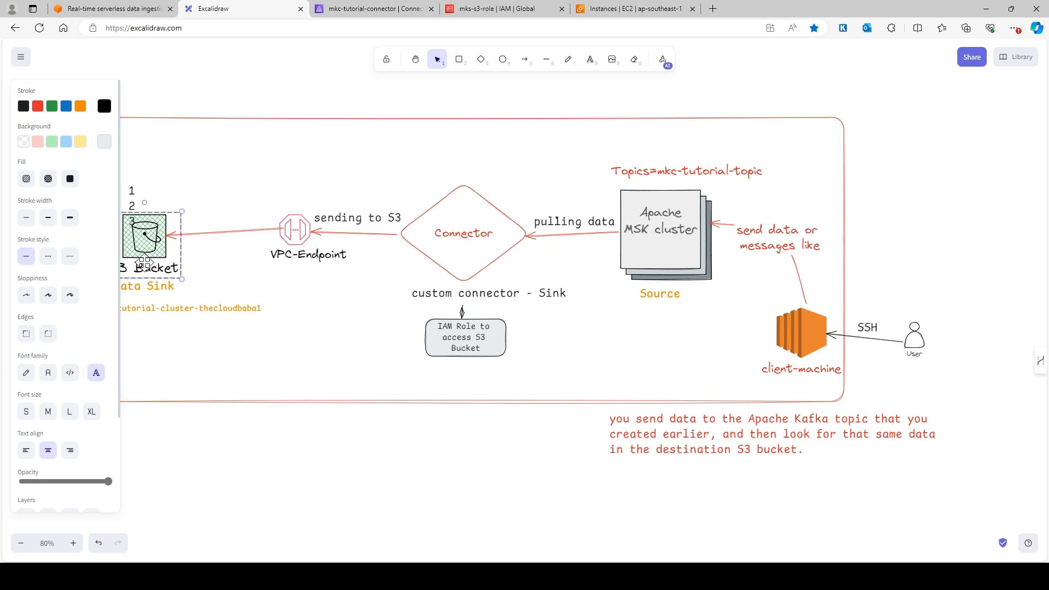
left_click(240, 374)
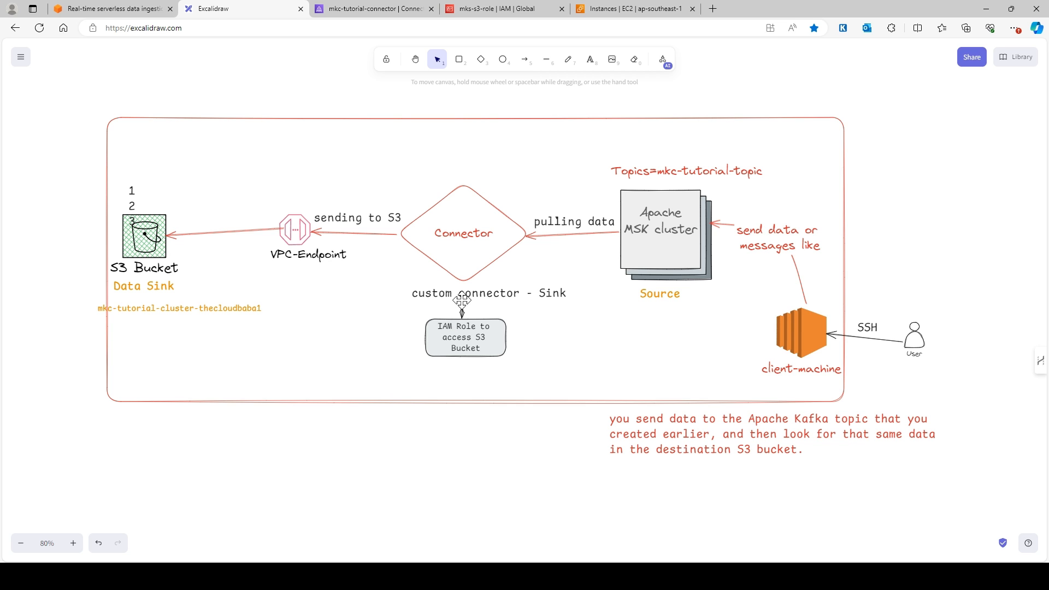
left_click(506, 9)
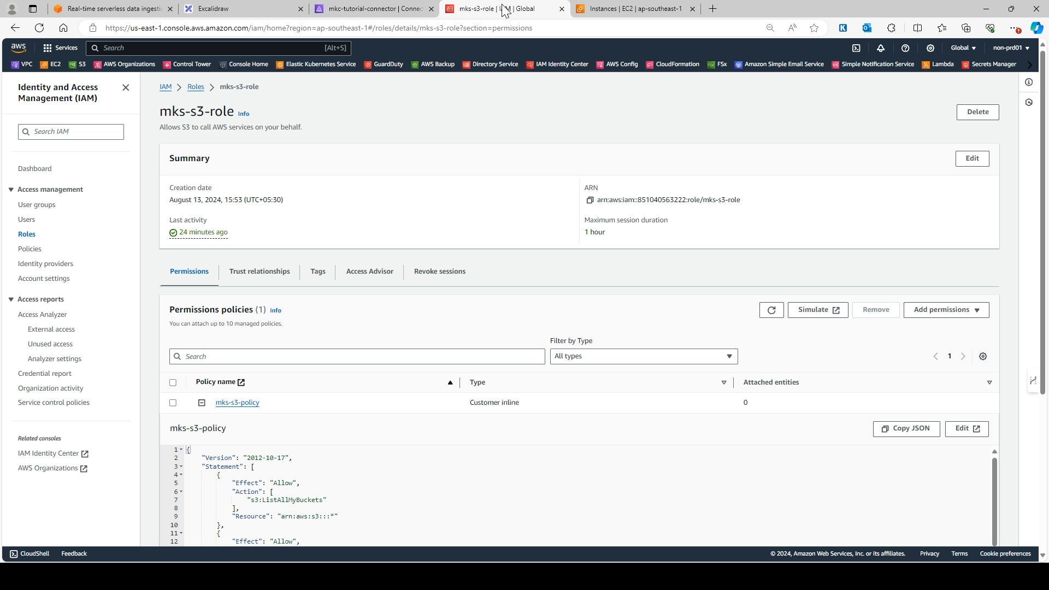
- Return to the Excalidraw diagram and highlight the Connector, followed by the VPC-Endpoint on its path to the S3 bucket
left_click(226, 12)
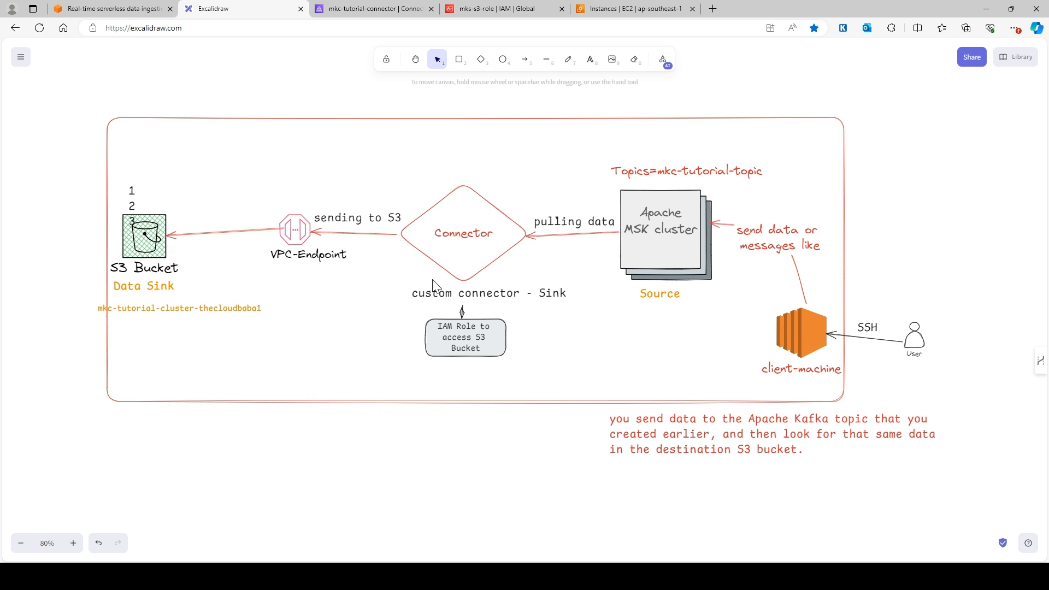
left_click(460, 225)
left_click(292, 237)
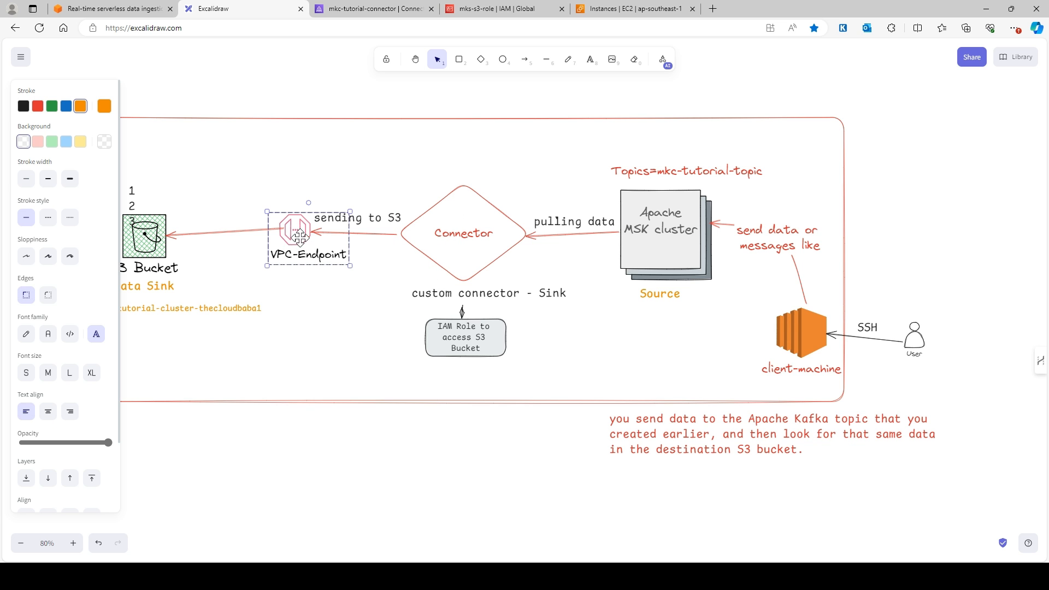
- Open the endpoints list in the VPC console and select the mks-ep endpoint to show its details
left_click(376, 9)
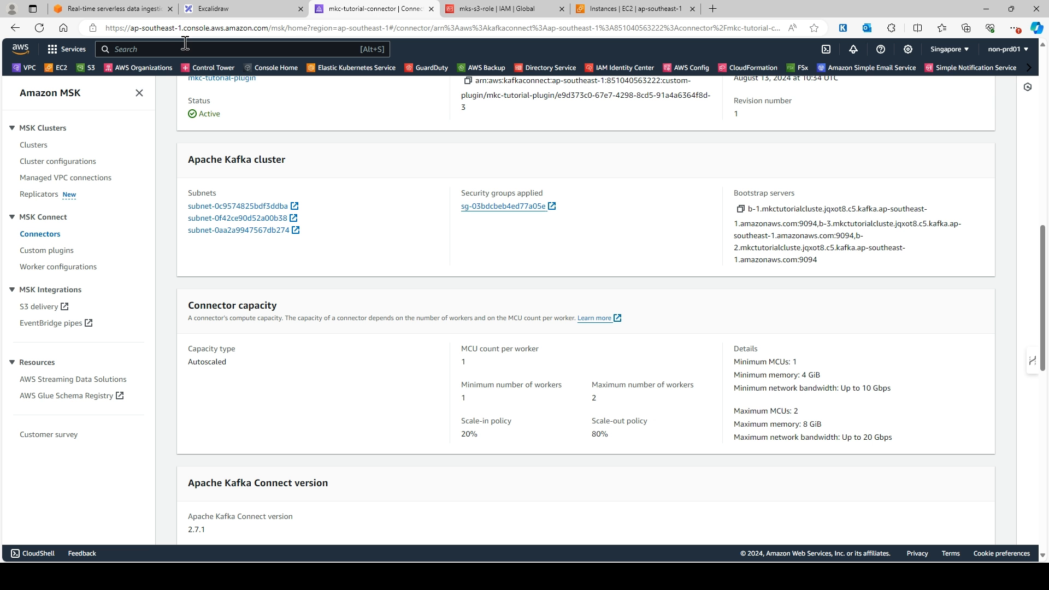
left_click(173, 50)
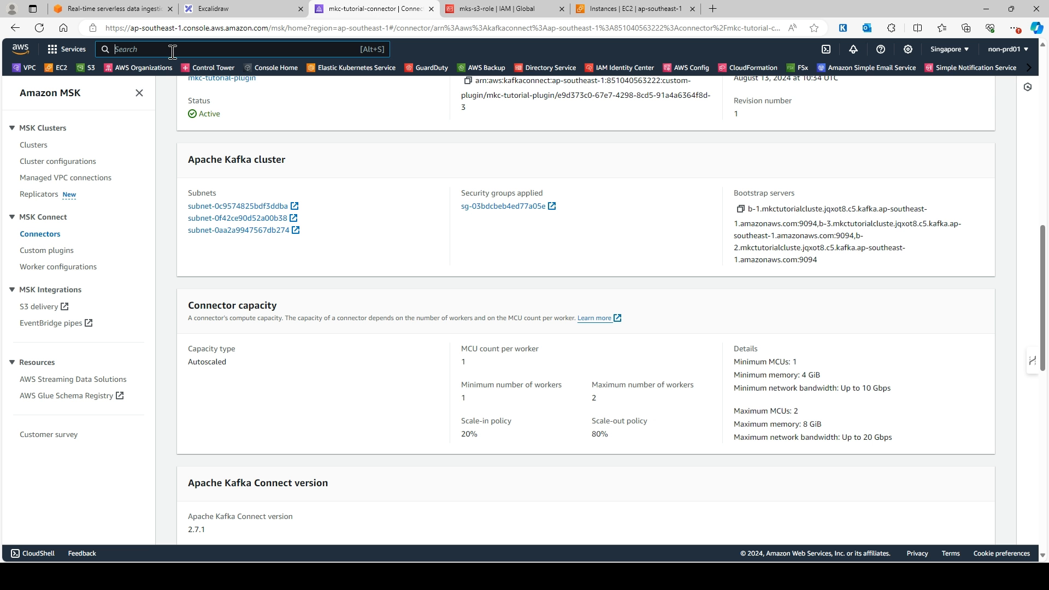
left_click(27, 68)
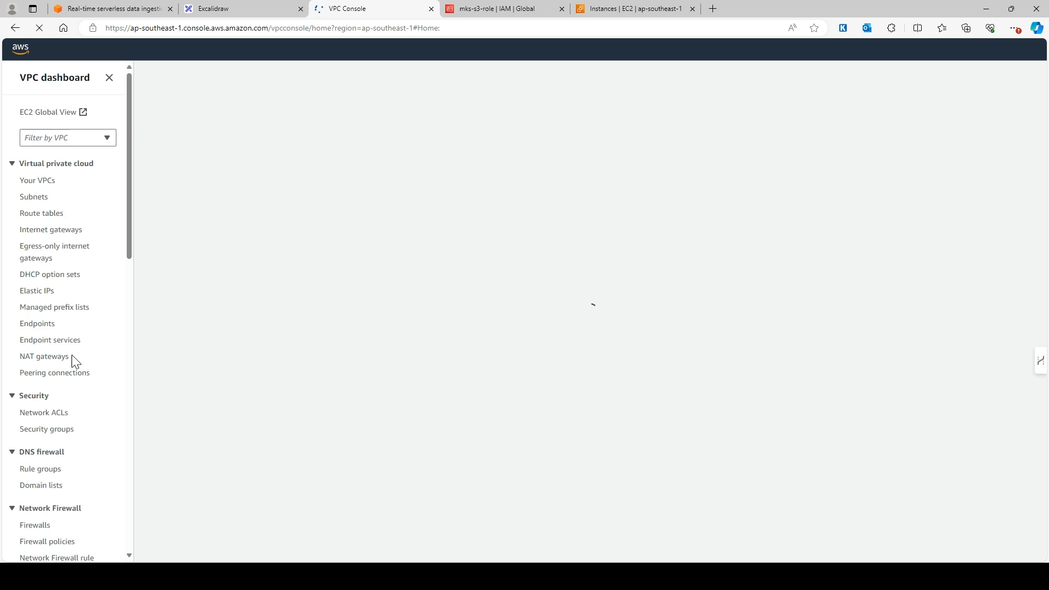
scroll(71, 355, "down", 4)
scroll(72, 355, "up", 2)
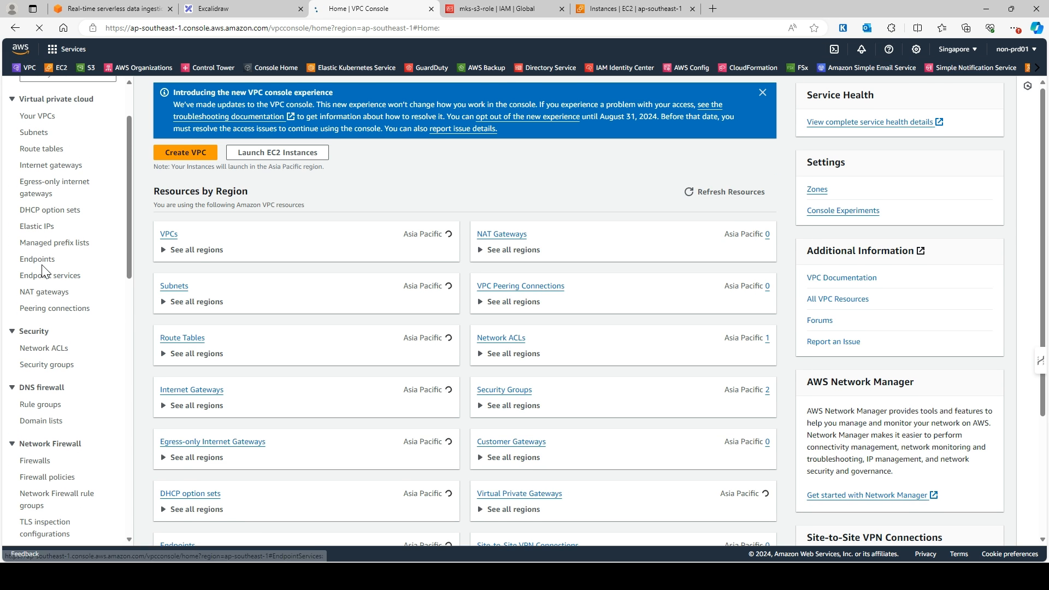
left_click(38, 259)
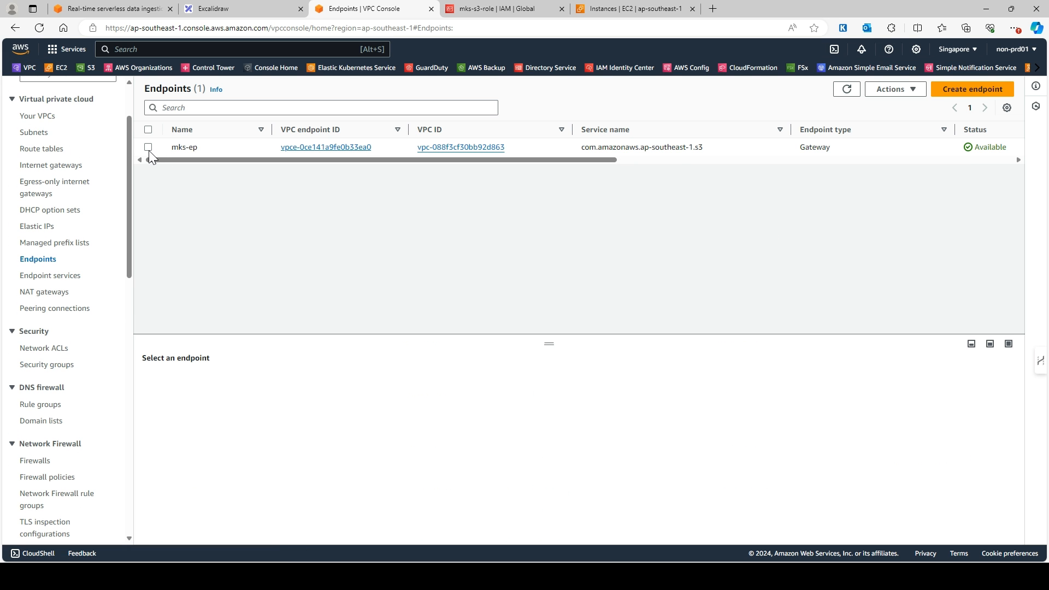
left_click(149, 146)
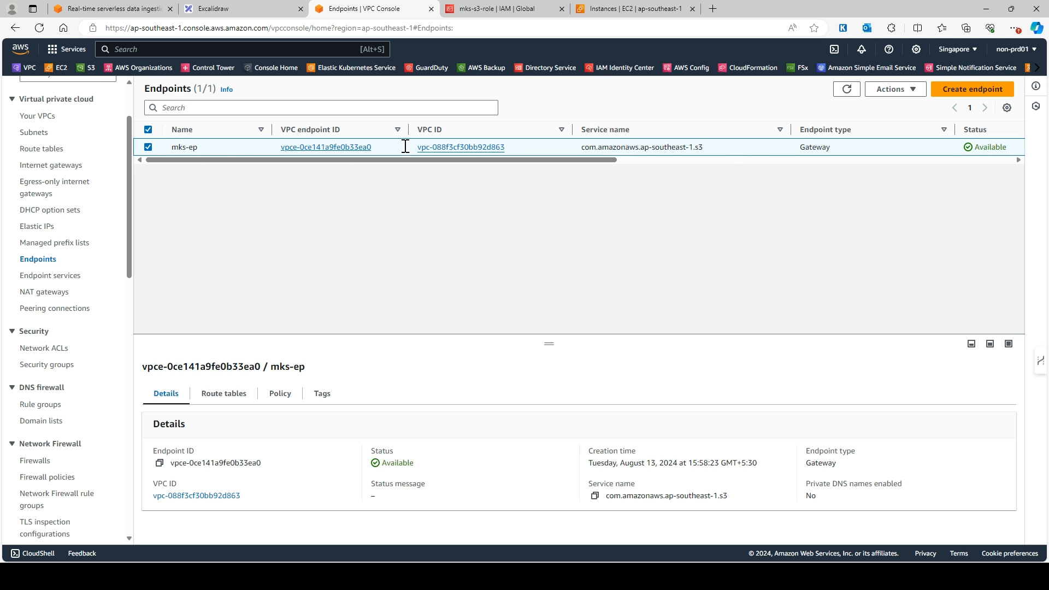
- Review the mks-ep endpoint's list columns and check its route table's associated subnets
left_click(915, 89)
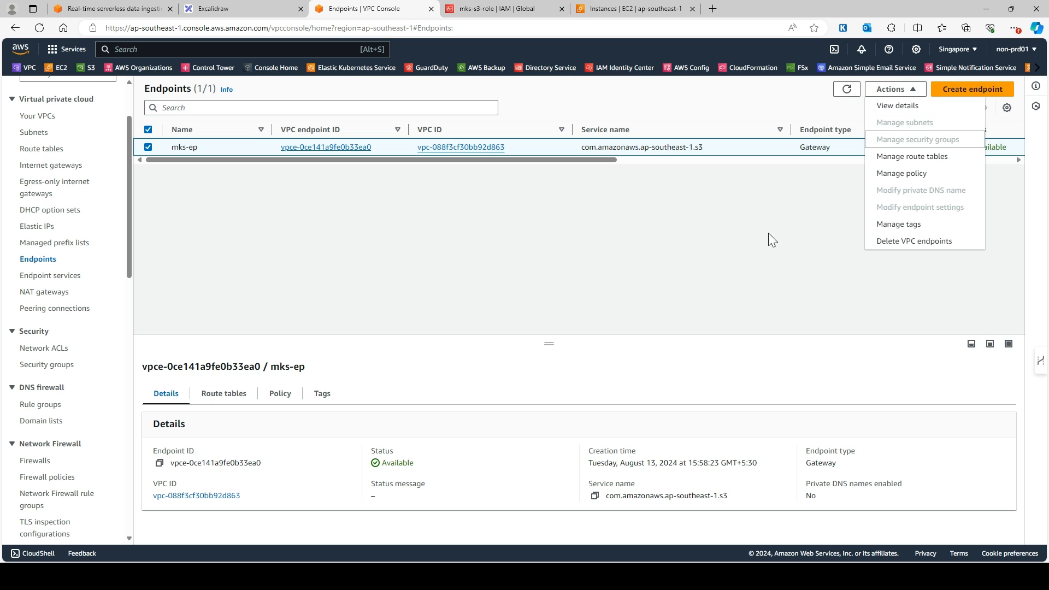
left_click_drag(548, 343, 542, 269)
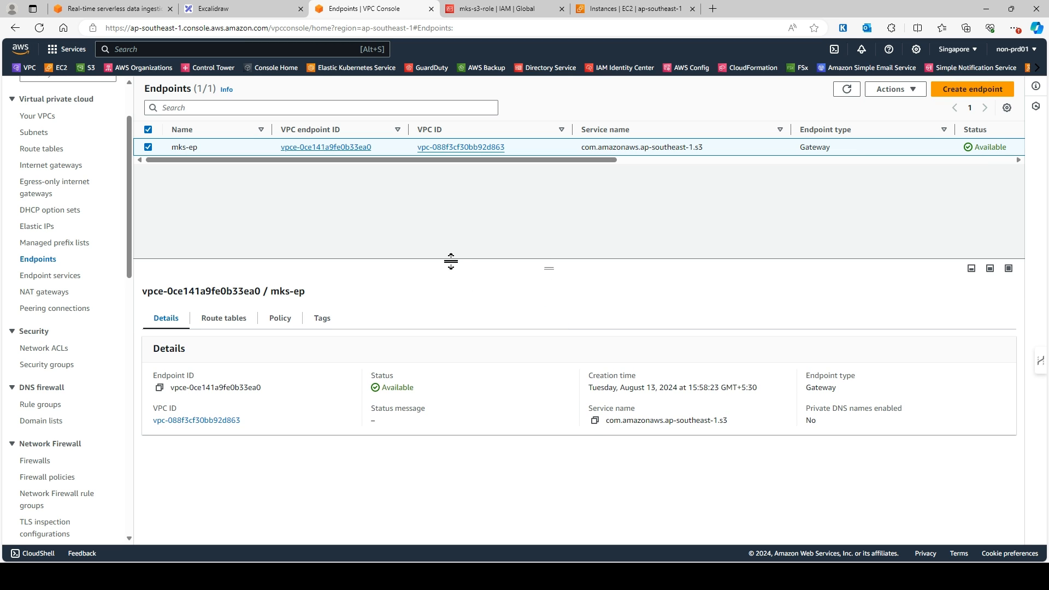
left_click_drag(441, 161, 755, 164)
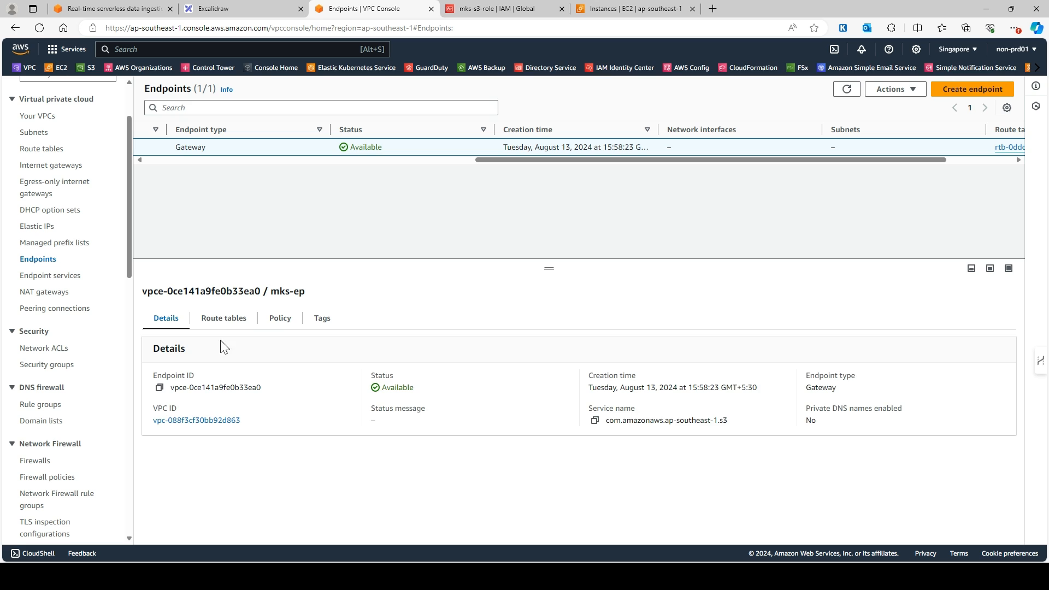
left_click(221, 318)
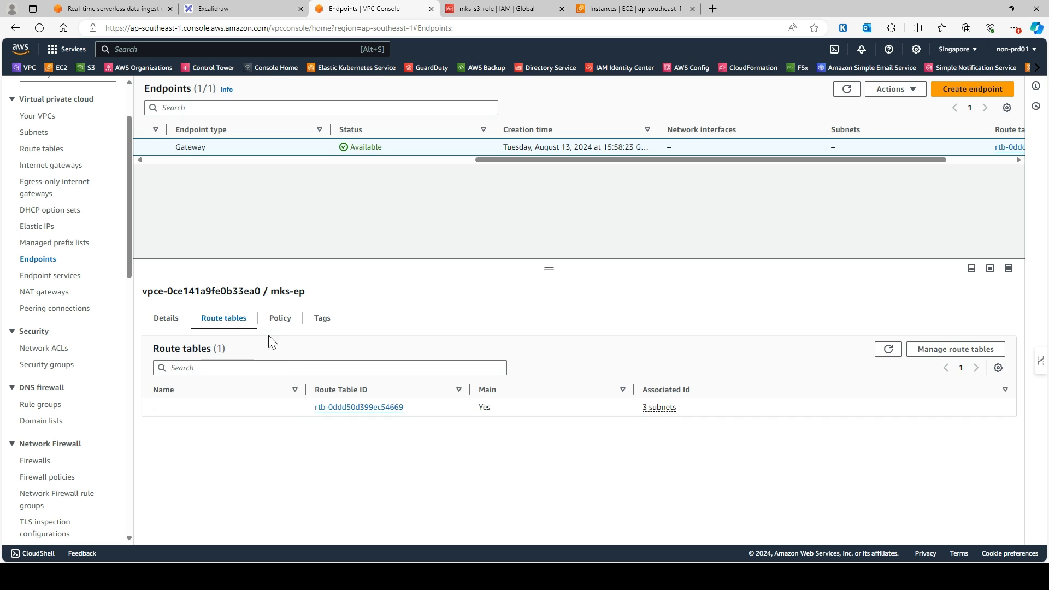
left_click(660, 414)
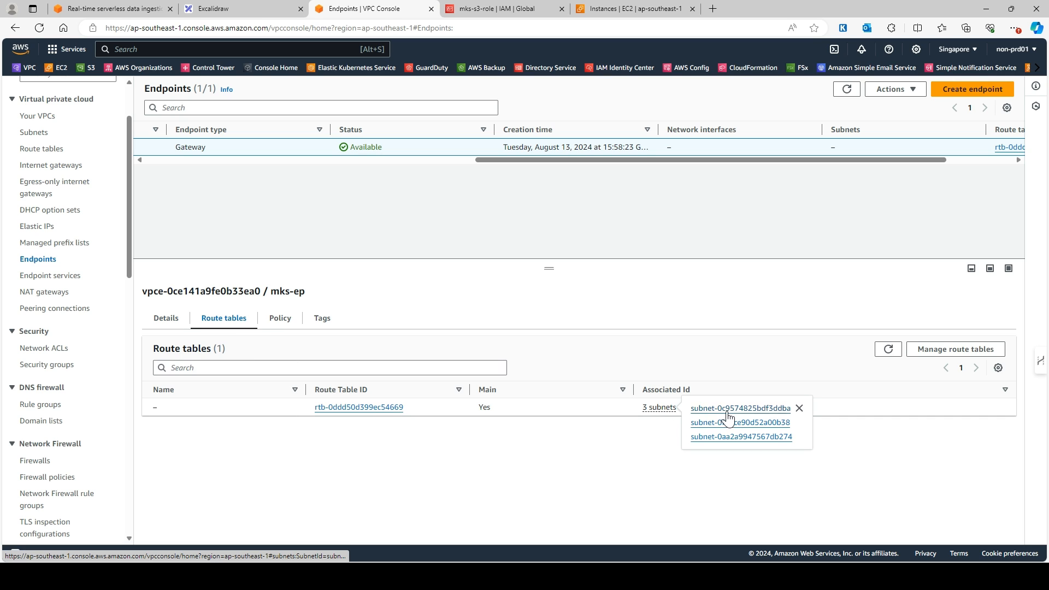
- Check the access policy of the mks-ep endpoint and return to its details
left_click(273, 322)
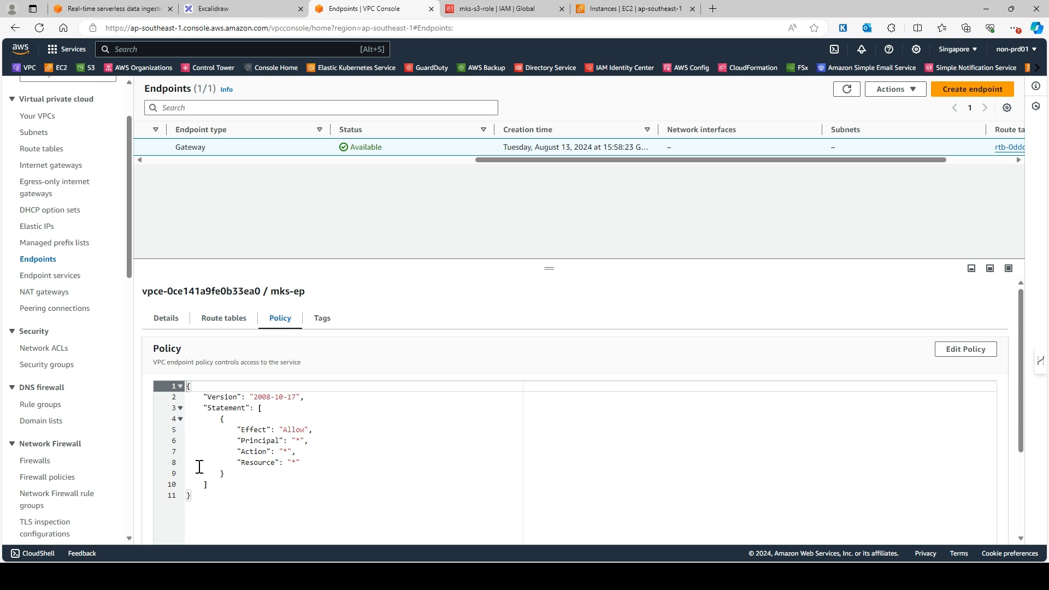
left_click(161, 327)
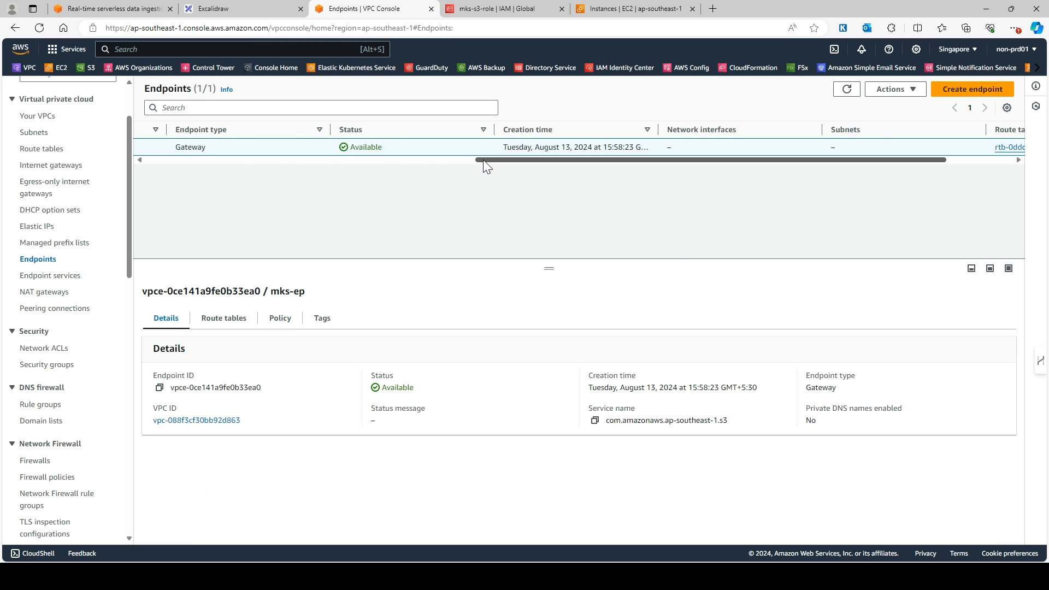
left_click_drag(483, 160, 146, 161)
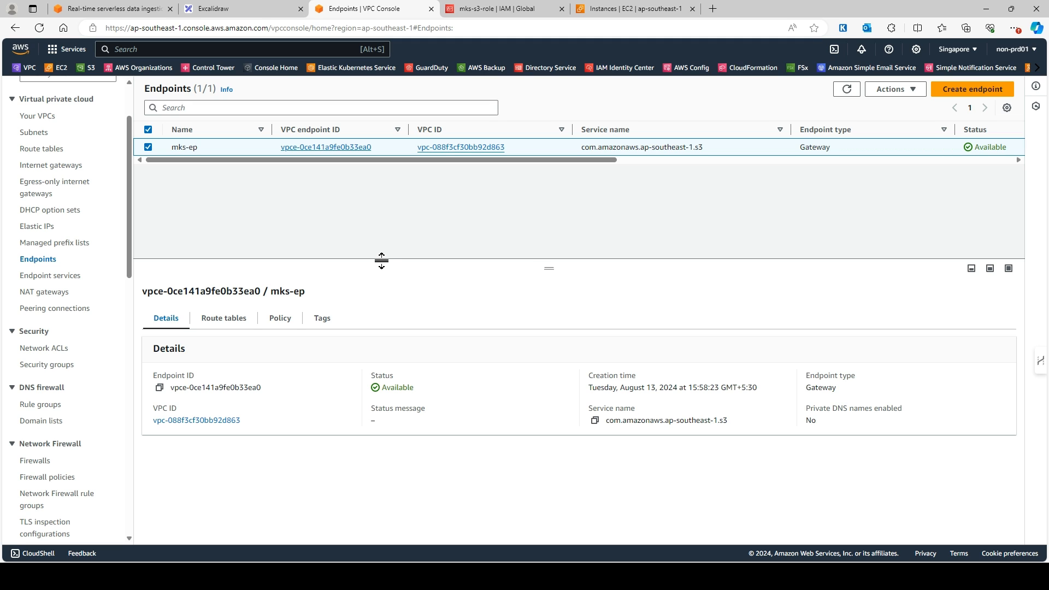
- Switch to the Excalidraw diagram and highlight the Connector between the MSK cluster and the VPC-Endpoint
left_click(271, 9)
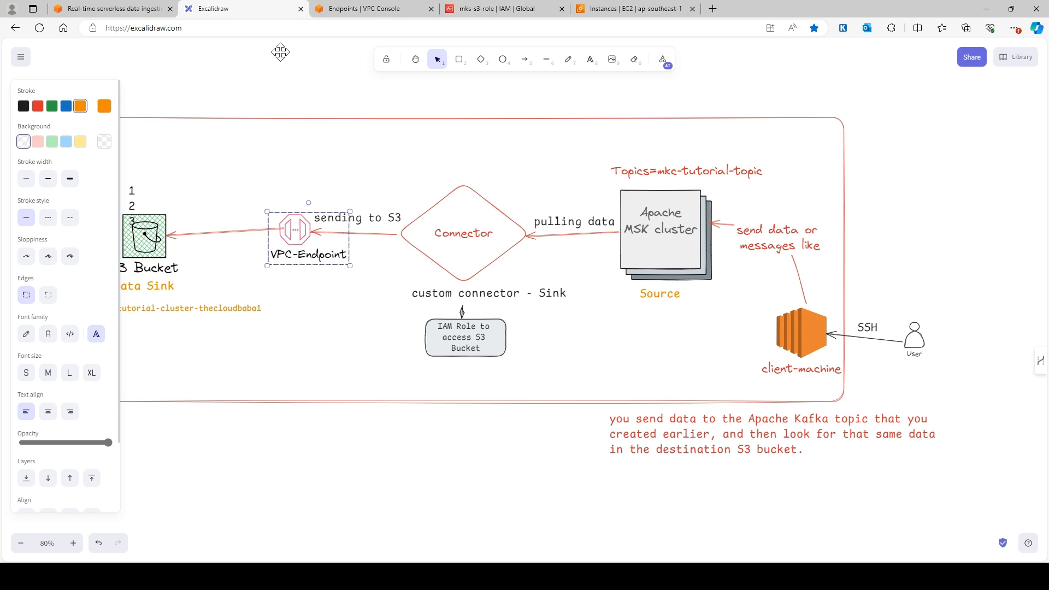
left_click(464, 217)
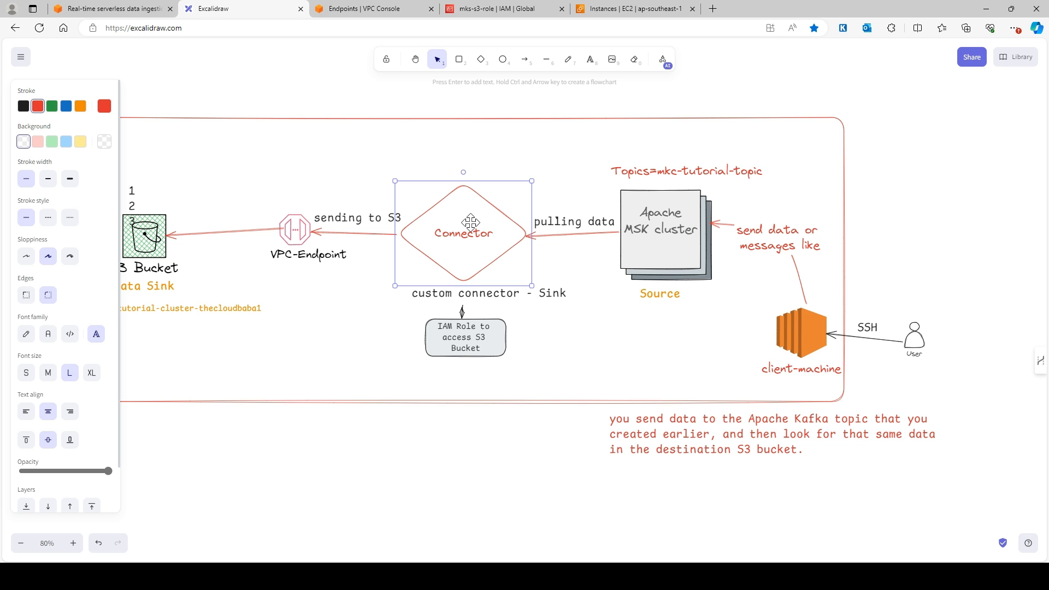
left_click(433, 467)
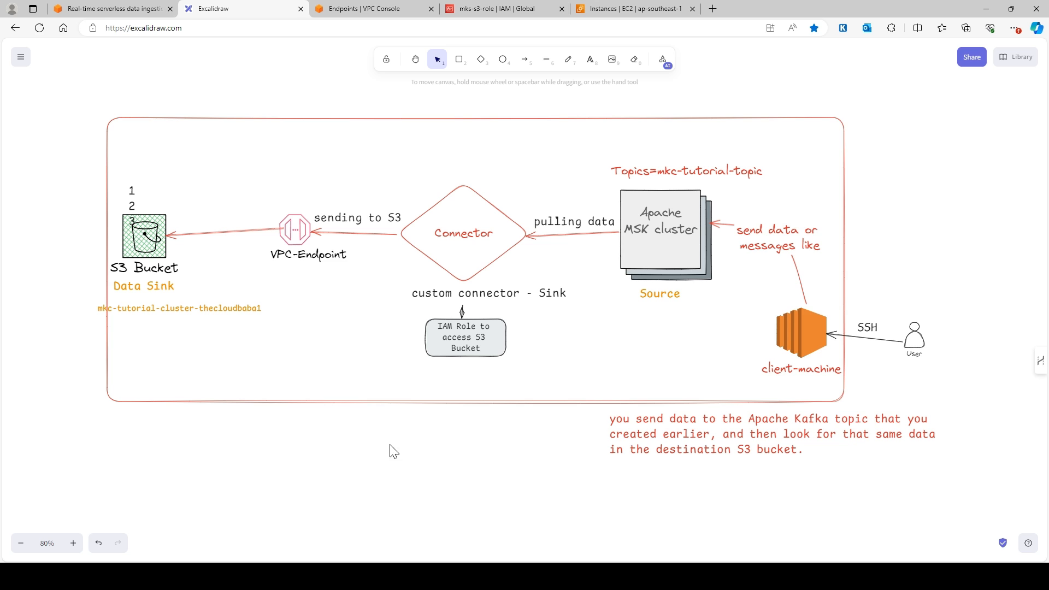
left_click(470, 228)
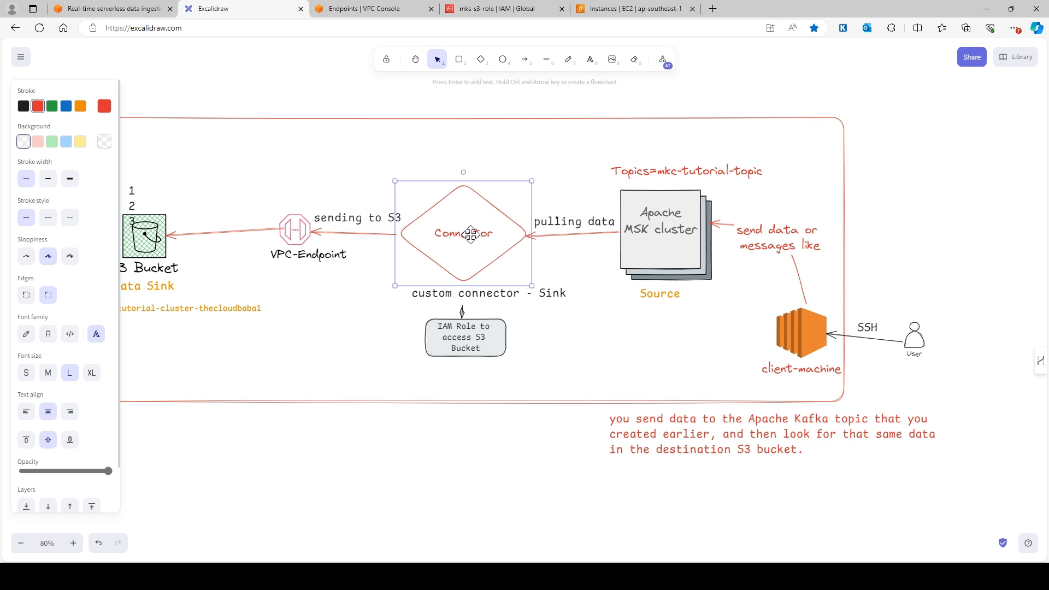
left_click(374, 309)
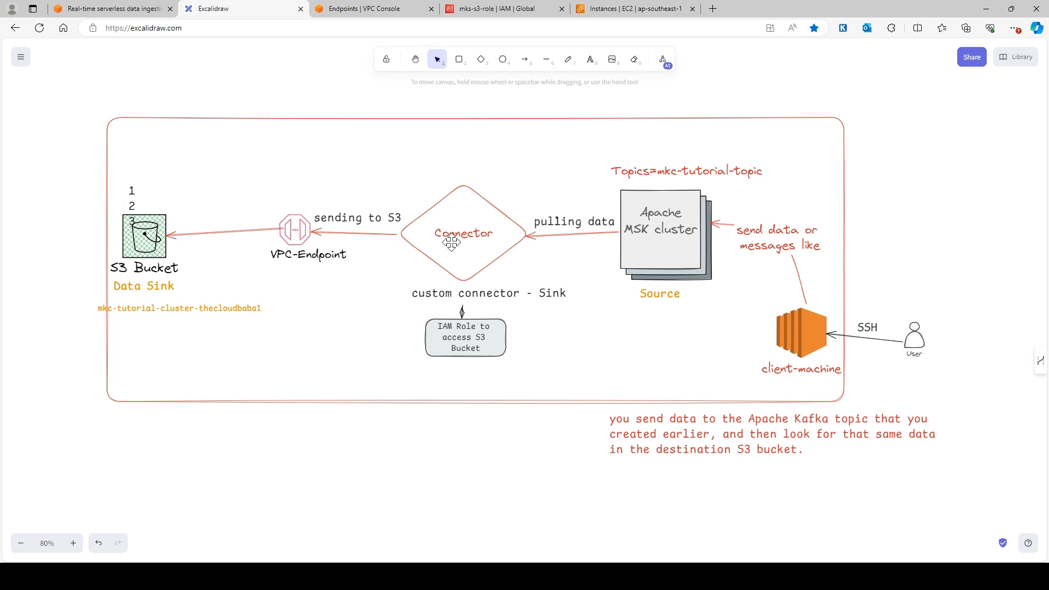
left_click(452, 242)
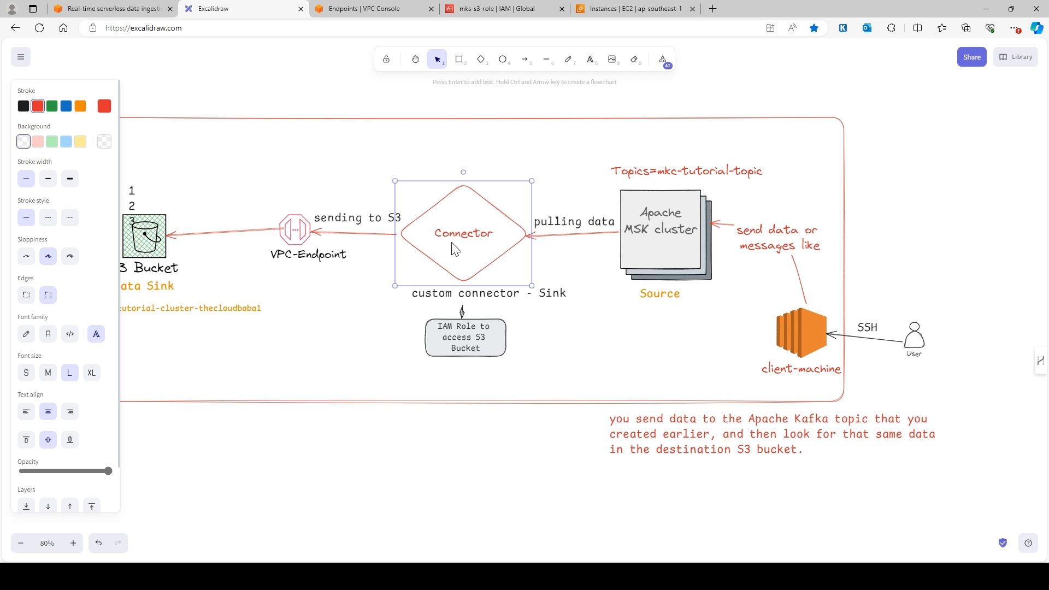
- Search the AWS console for "msk", open the MSK custom plugins list and relate it to the diagram's Connector
left_click(357, 14)
left_click(175, 54)
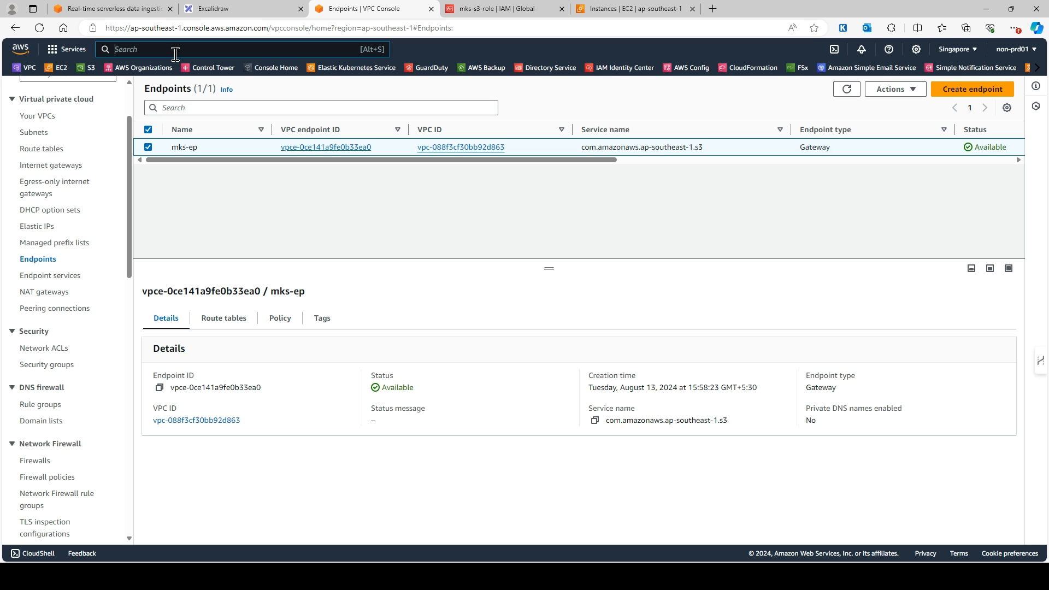
type("msk")
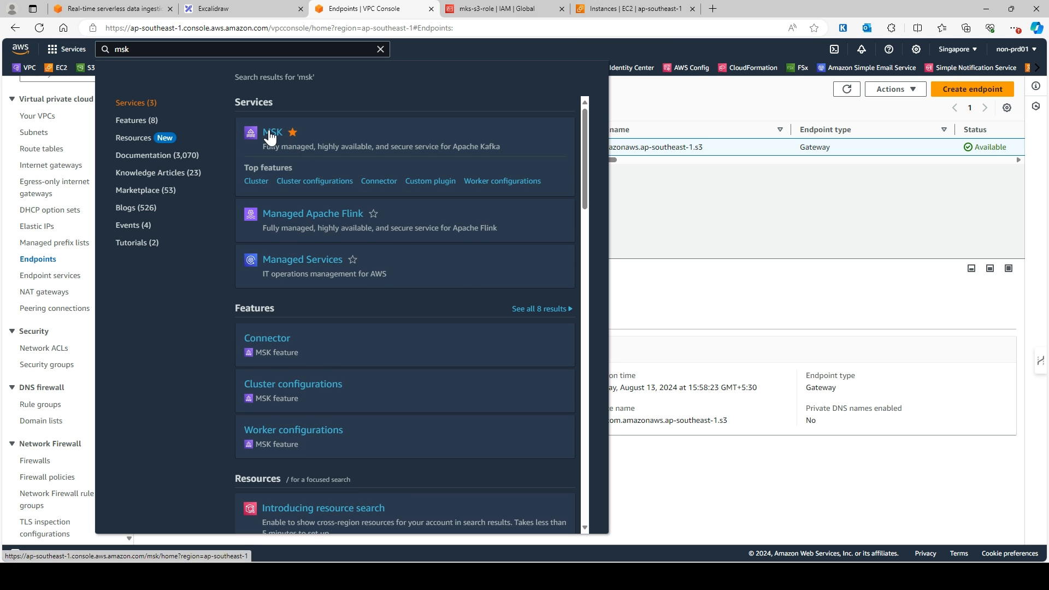
left_click(266, 135)
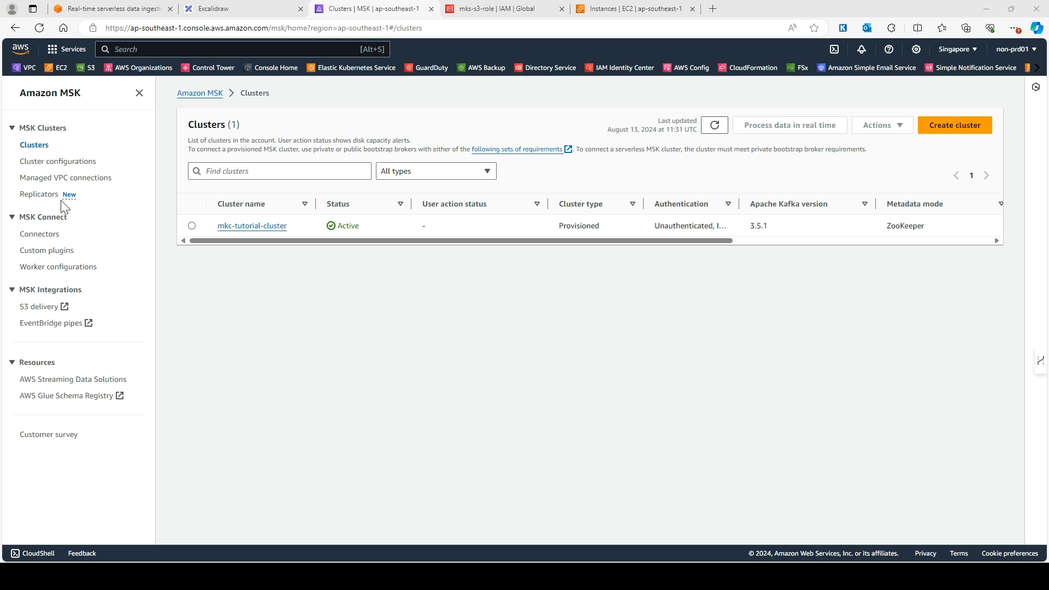
left_click(47, 252)
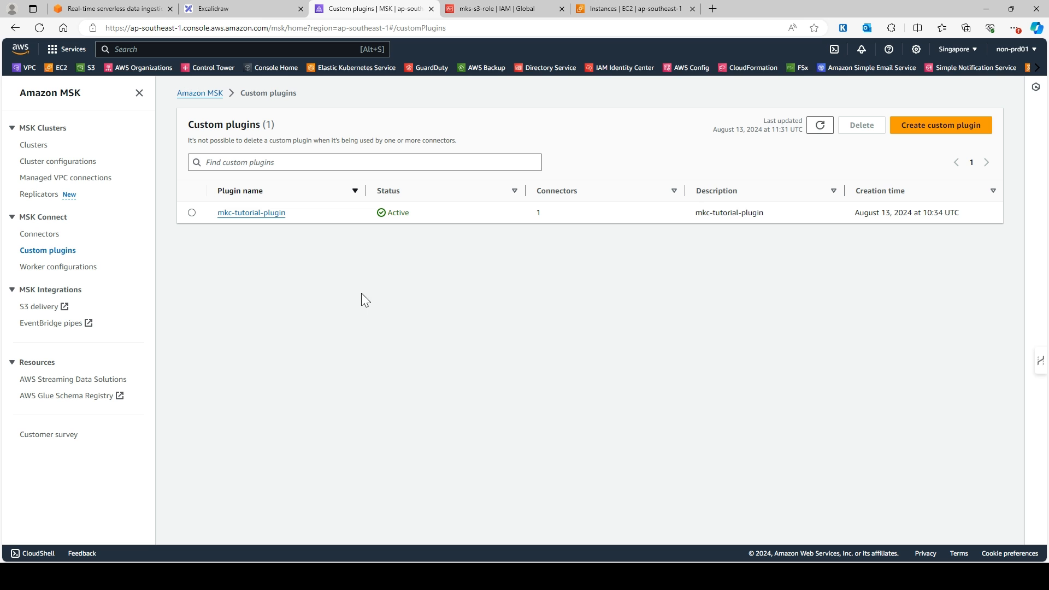
left_click(235, 9)
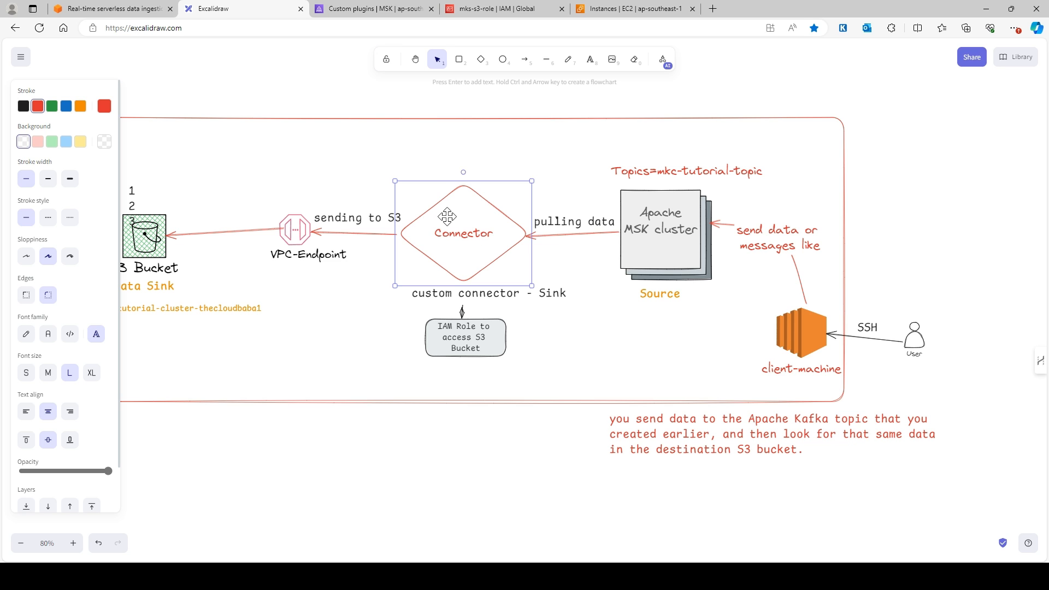
left_click(371, 9)
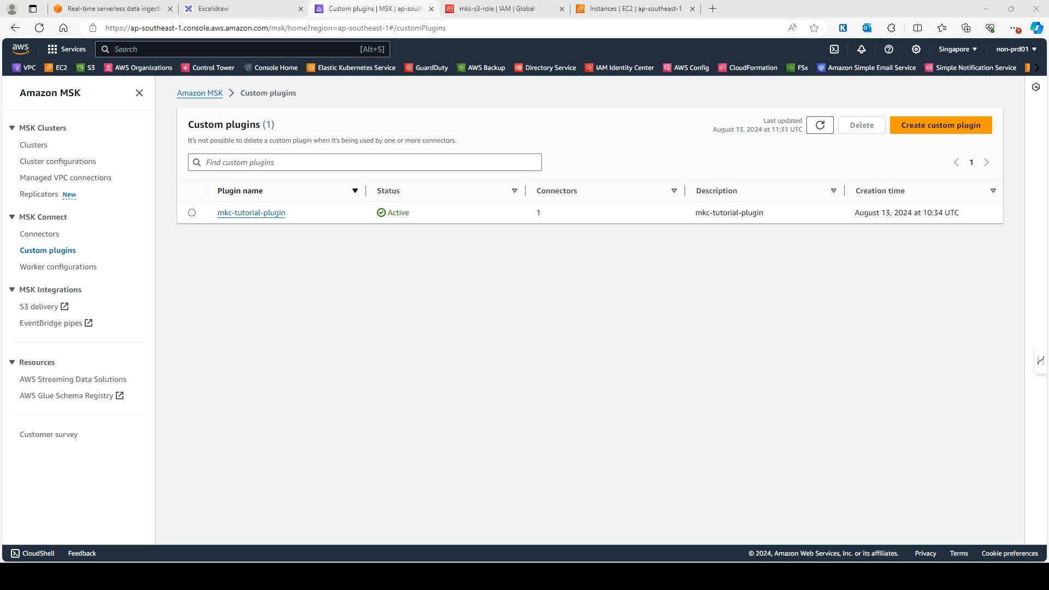
- Open docs.aws.amazon.com/msk/latest/developerguide/mkc-create-plugin.html in a new browser tab
left_click(712, 9)
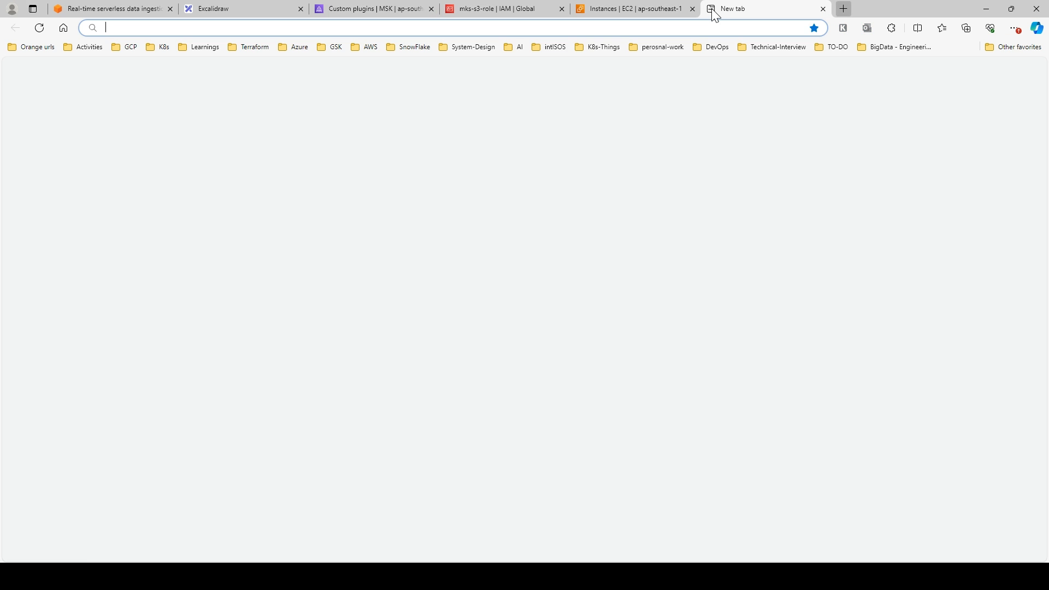
type("https://docs.aws.amazon.com/msk/latest/developerguide/mkc-create-plugin.html")
key("Return")
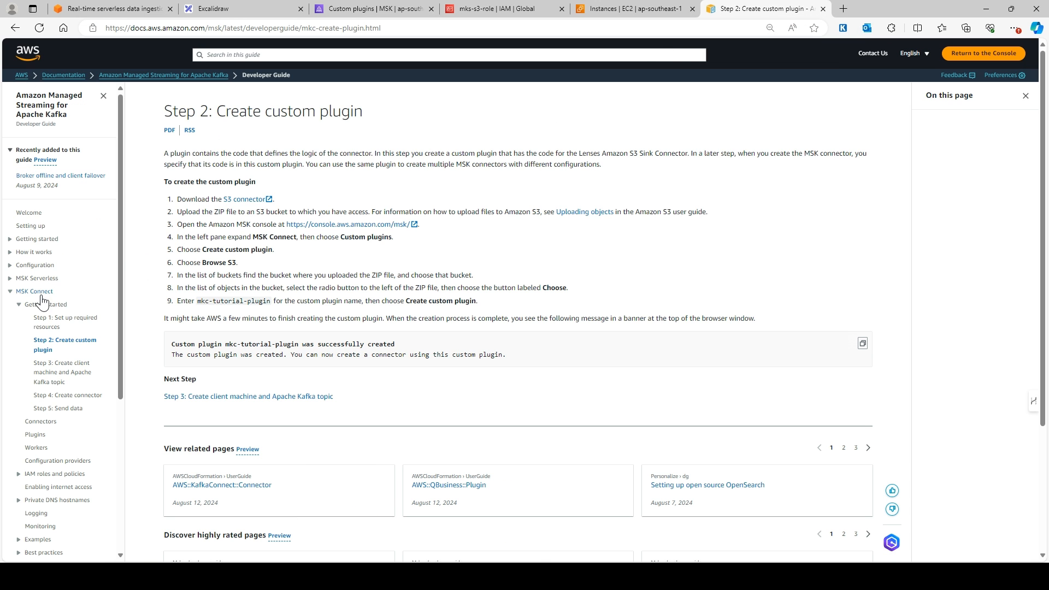
- Open the guide's S3 connector download page, review the Amazon S3 Sink Connector deployment options, and return to the MSK custom plugins list
left_click(254, 199)
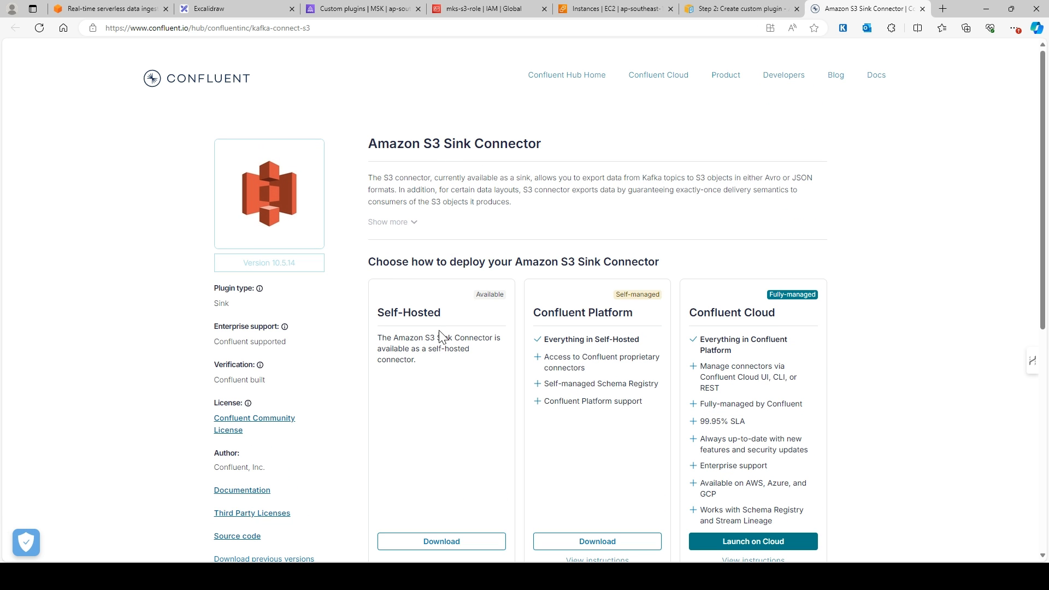
scroll(636, 338, "down", 2)
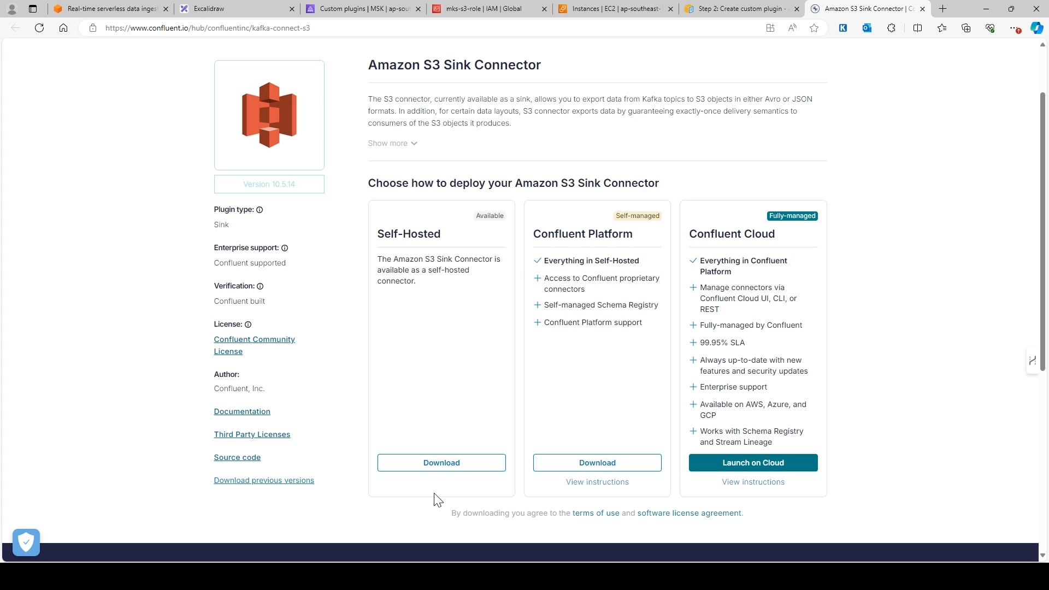
left_click(922, 10)
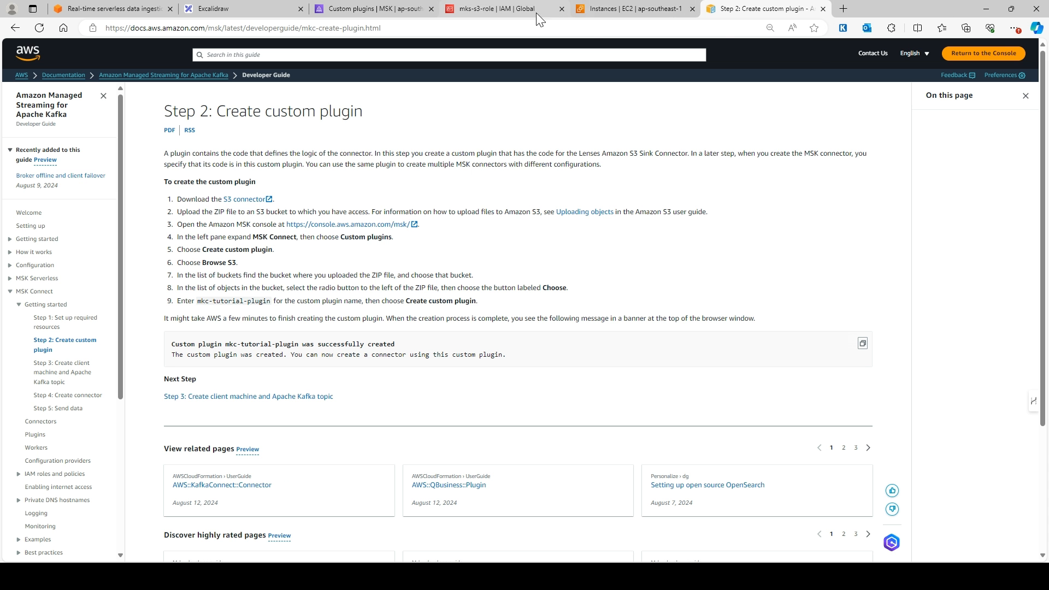
left_click(822, 9)
left_click(344, 8)
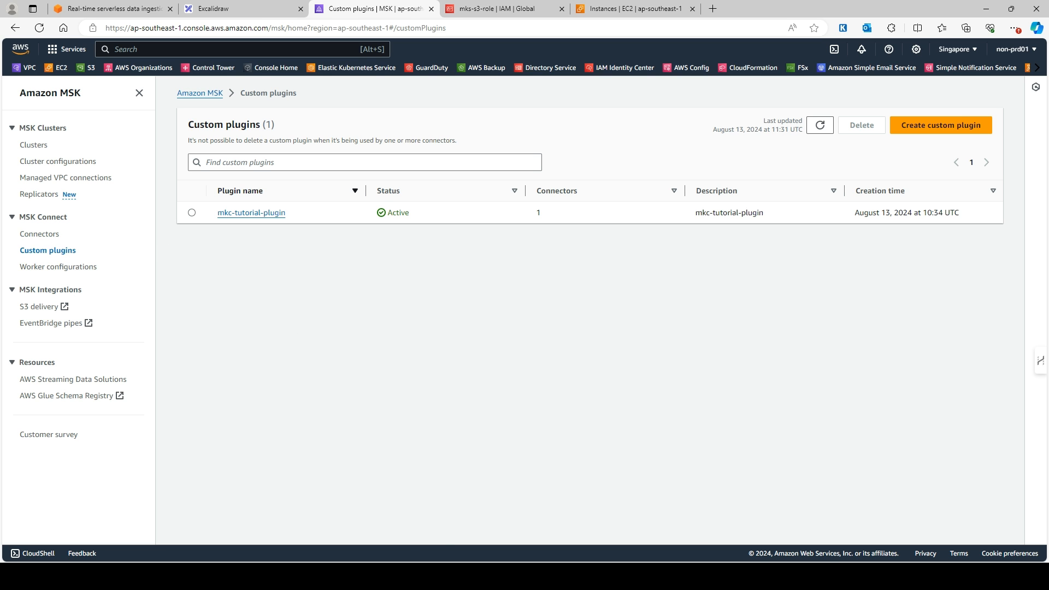
- Open the form for creating a custom plugin and highlight its description of what an Apache Kafka Connect plugin is
mouse_move(395, 531)
left_click(931, 125)
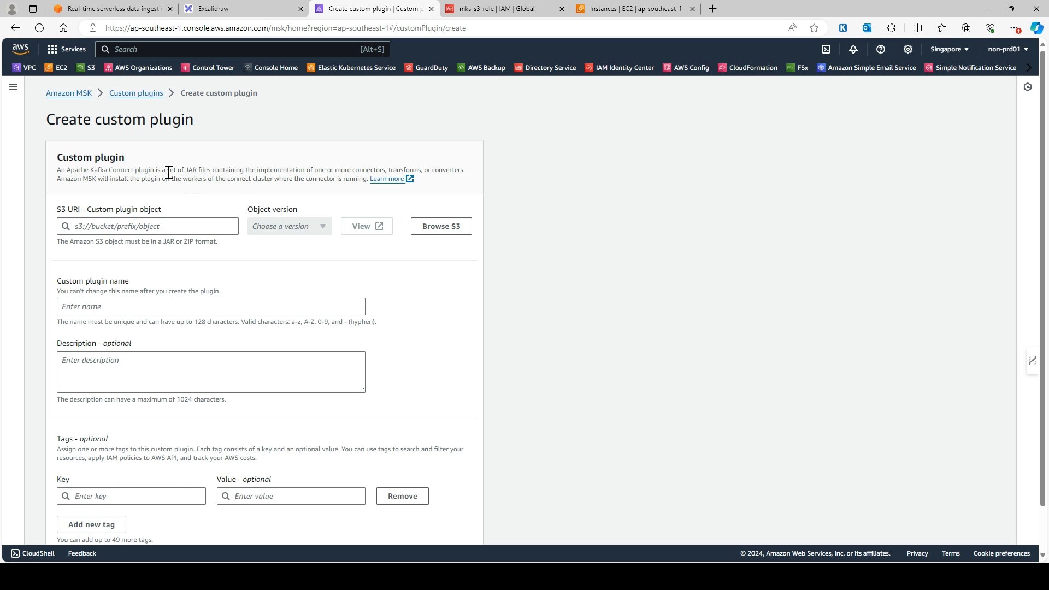
left_click_drag(56, 170, 464, 170)
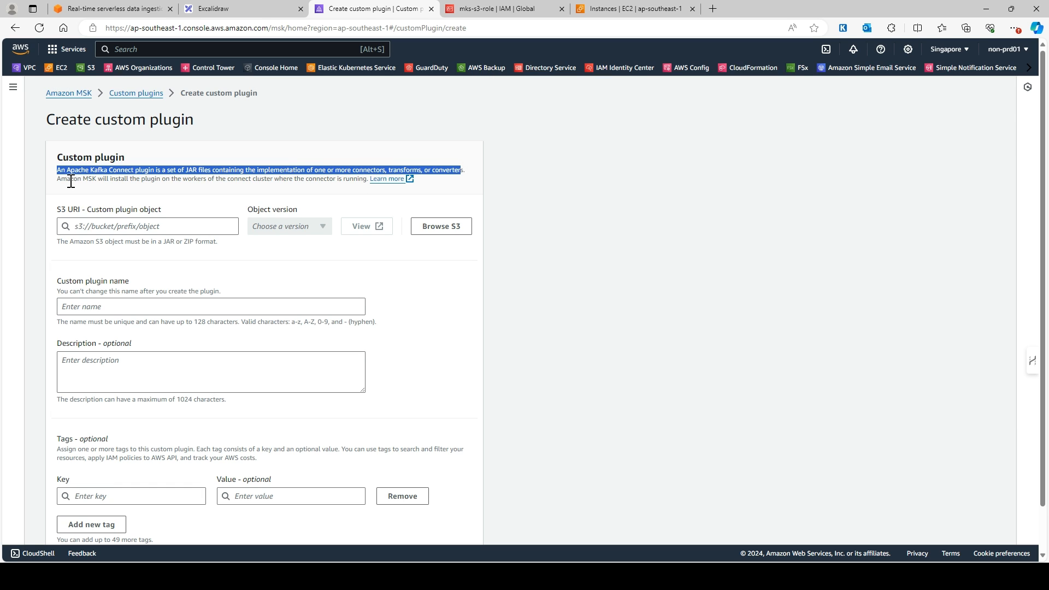
left_click_drag(57, 179, 355, 193)
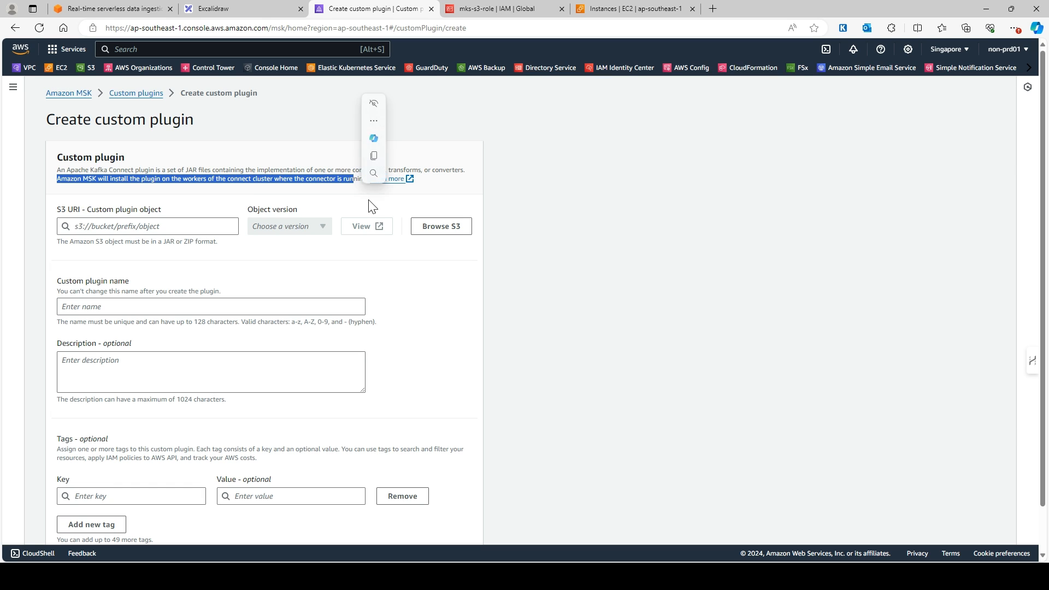
left_click(369, 200)
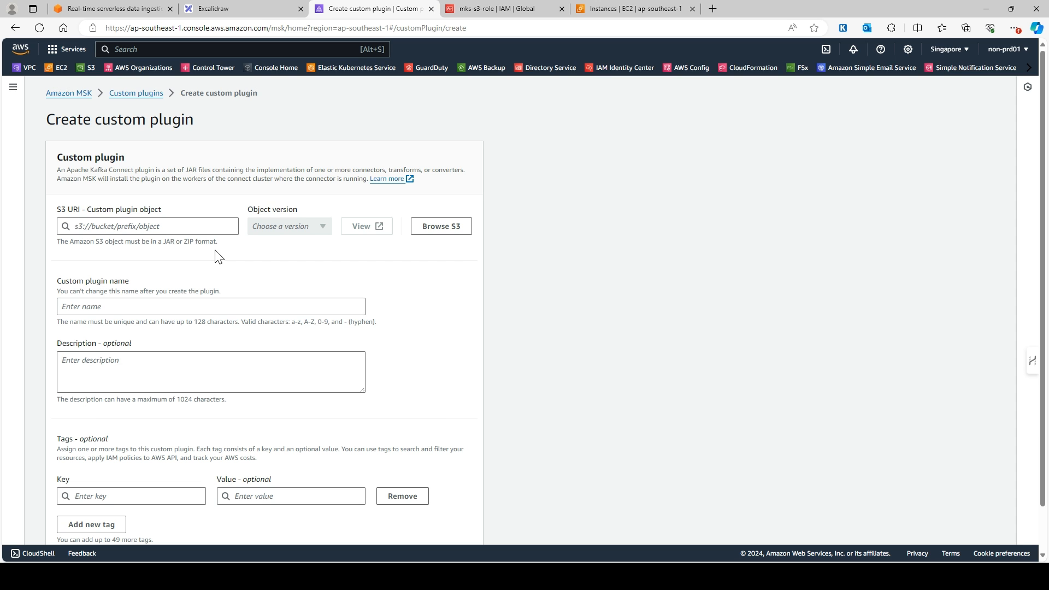
- Browse S3 into the mkc-tutorial-cluster-thecloudbaba1 bucket and select confluentinc-kafka-connect-s3-10.5.14.zip as the plugin object
left_click(437, 228)
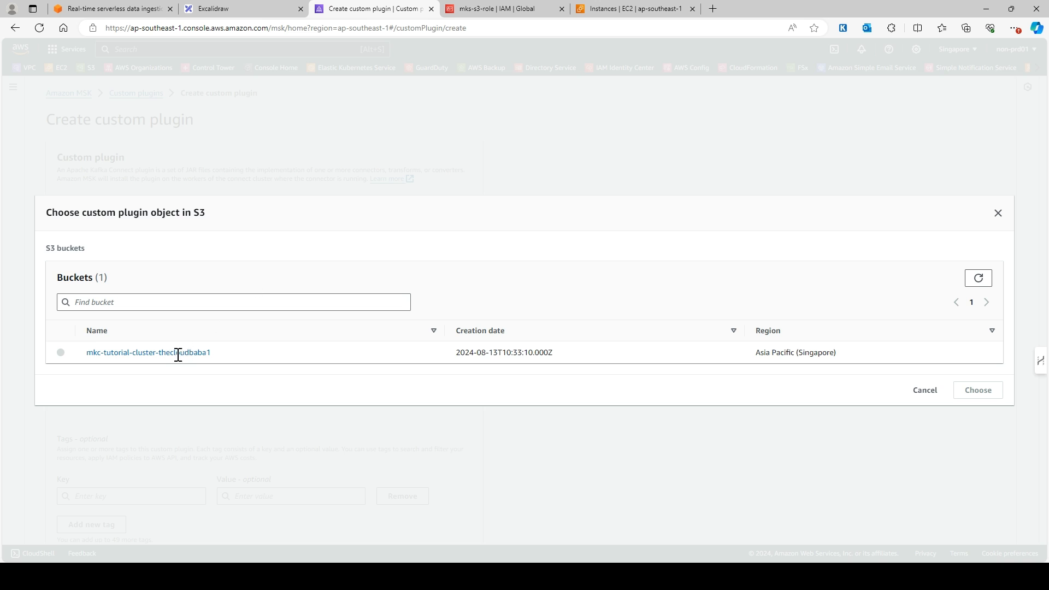
left_click(178, 353)
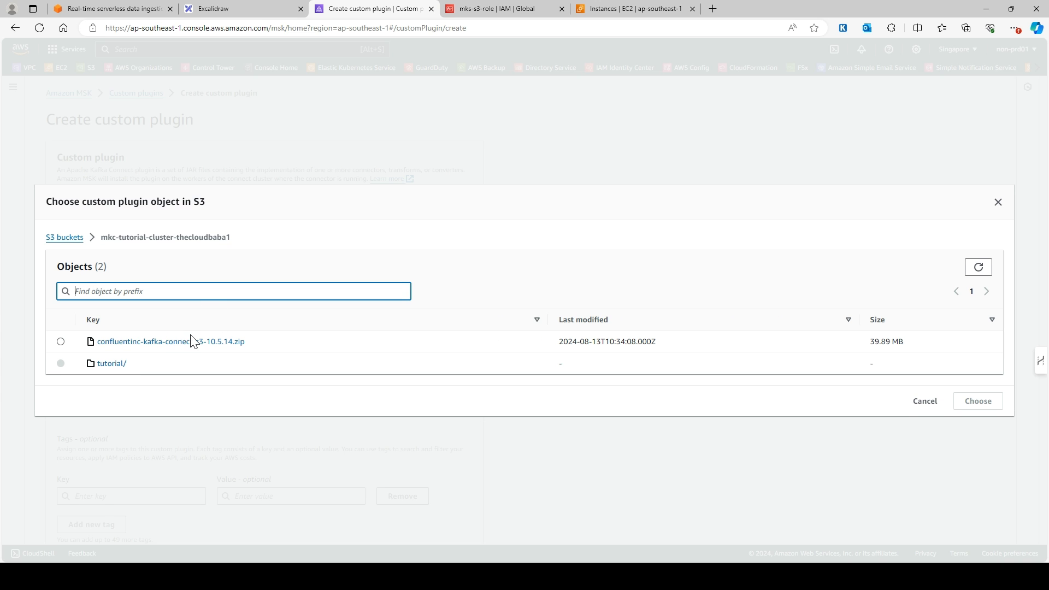
left_click(61, 342)
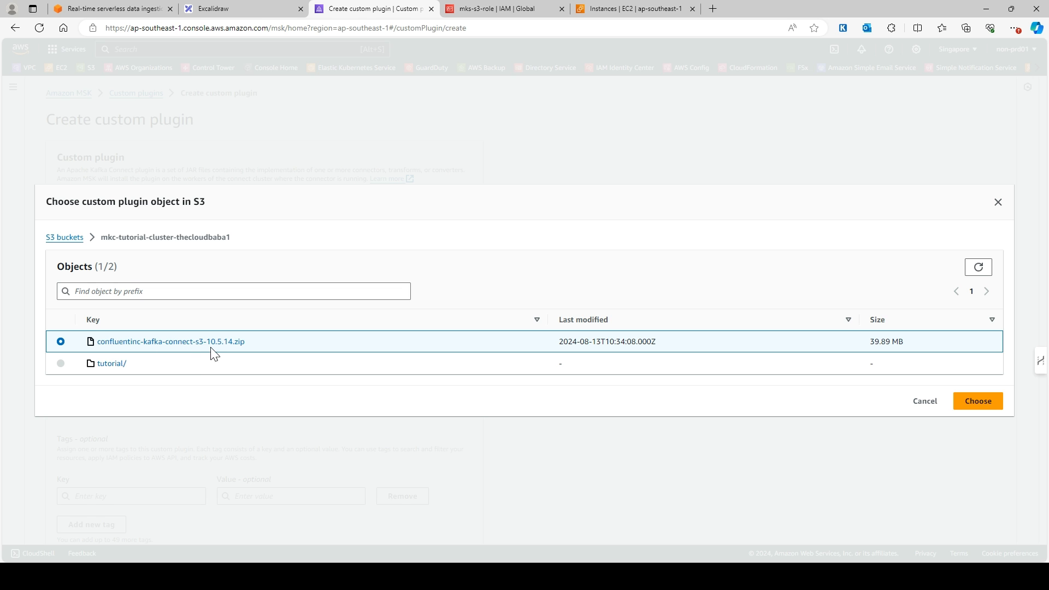
- Open the mkc-tutorial-cluster-thecloudbaba1 bucket in a separate S3 console tab and highlight the connector ZIP among its objects
left_click(712, 8)
type("s3")
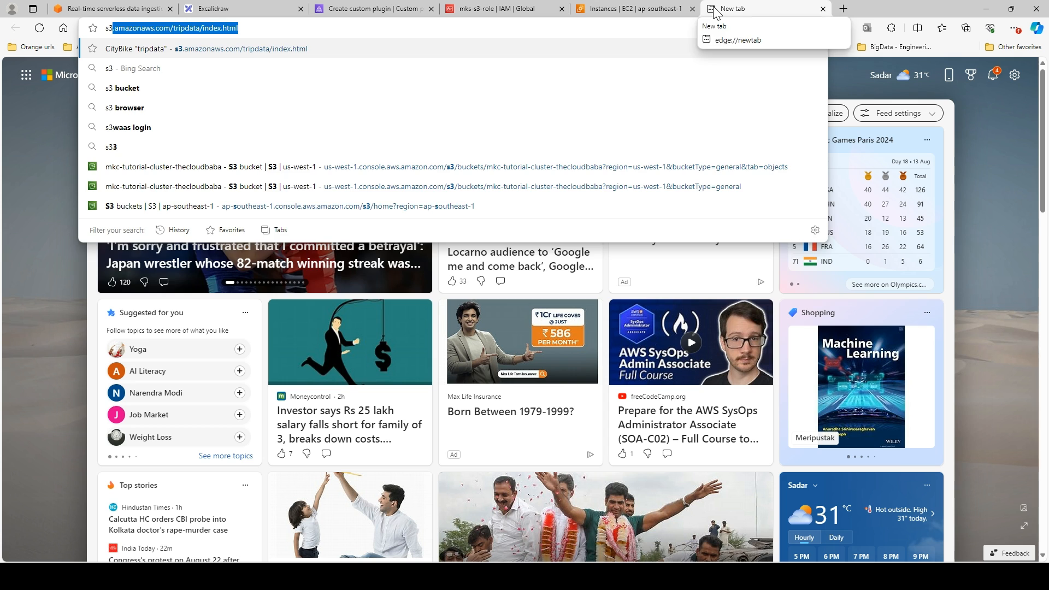
key("BackSpace")
left_click(623, 9)
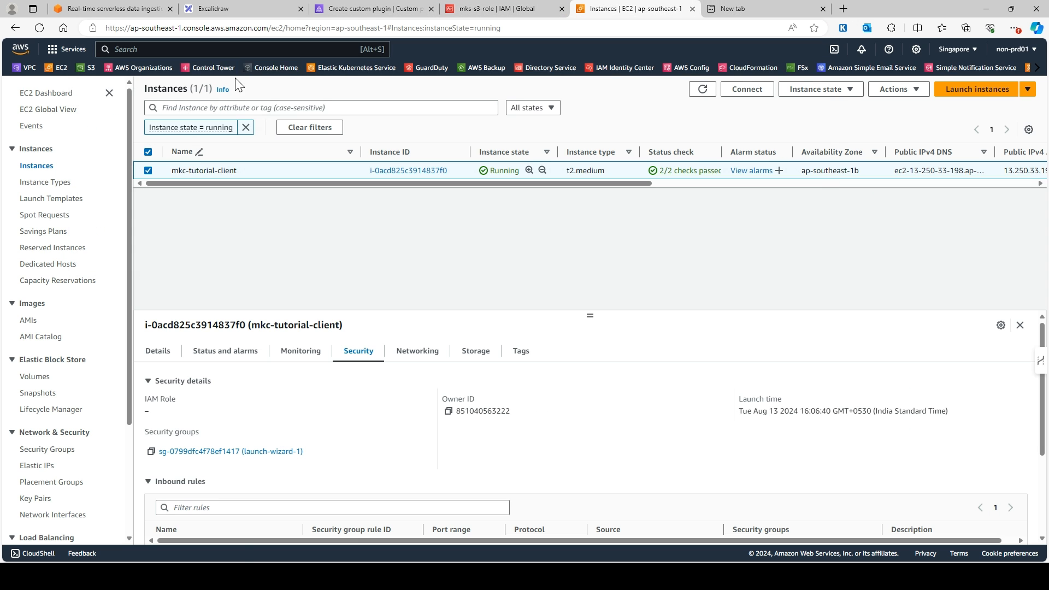
middle_click(95, 70)
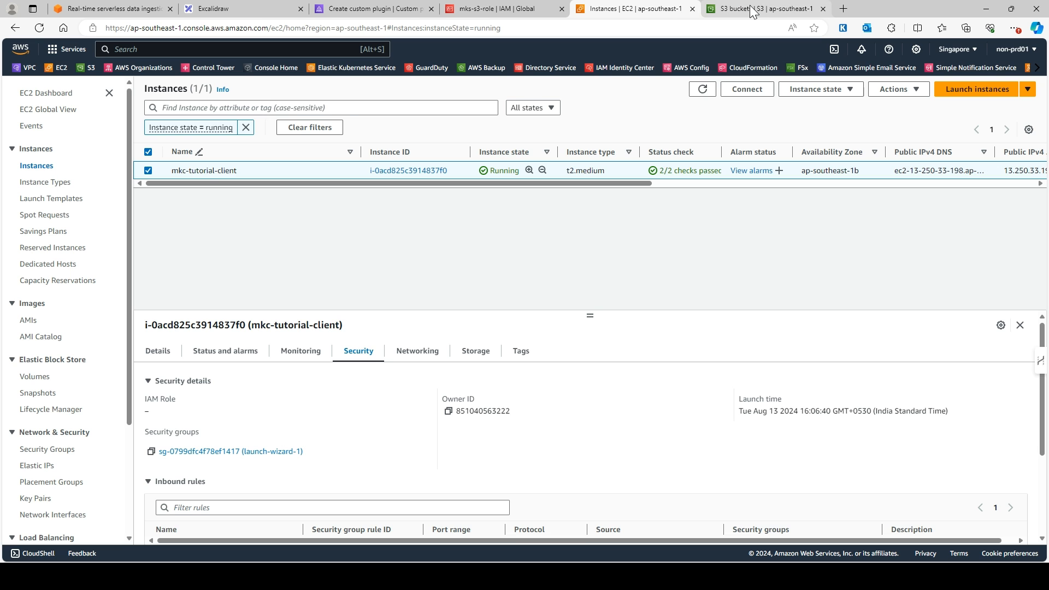
left_click(792, 9)
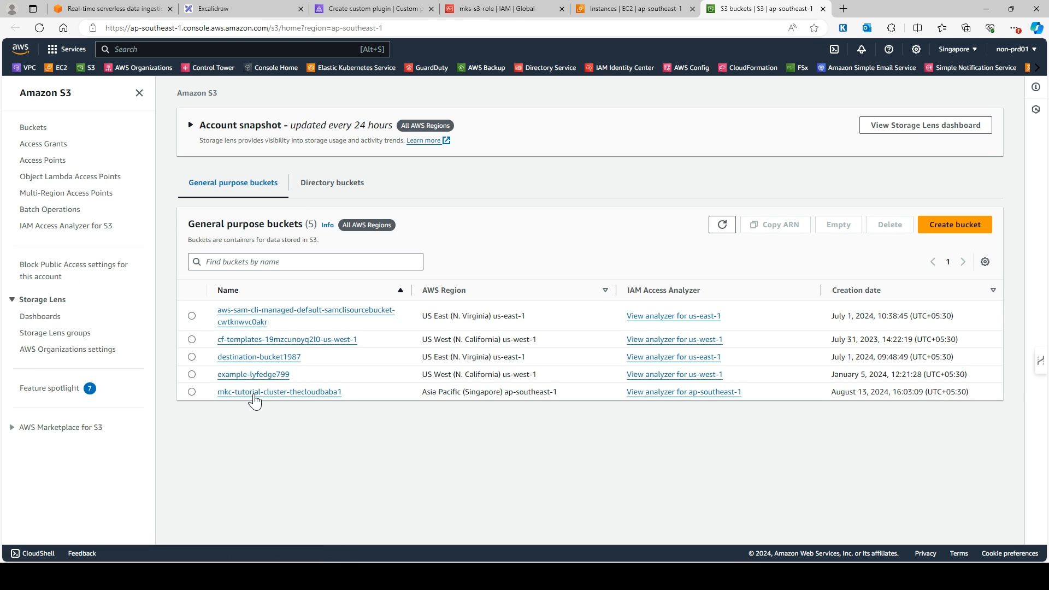
left_click(254, 394)
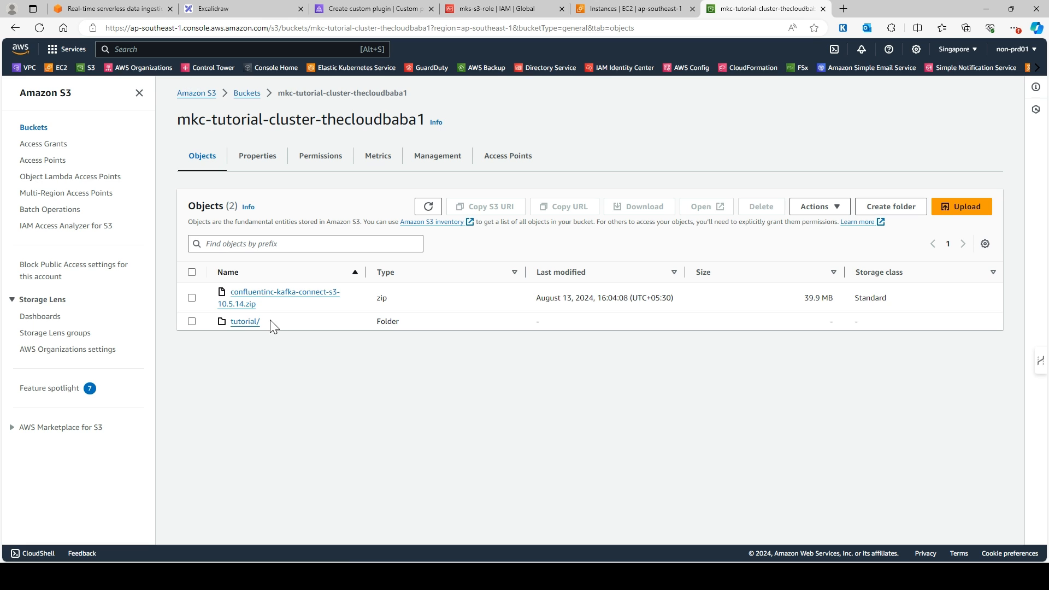
left_click_drag(268, 304, 221, 289)
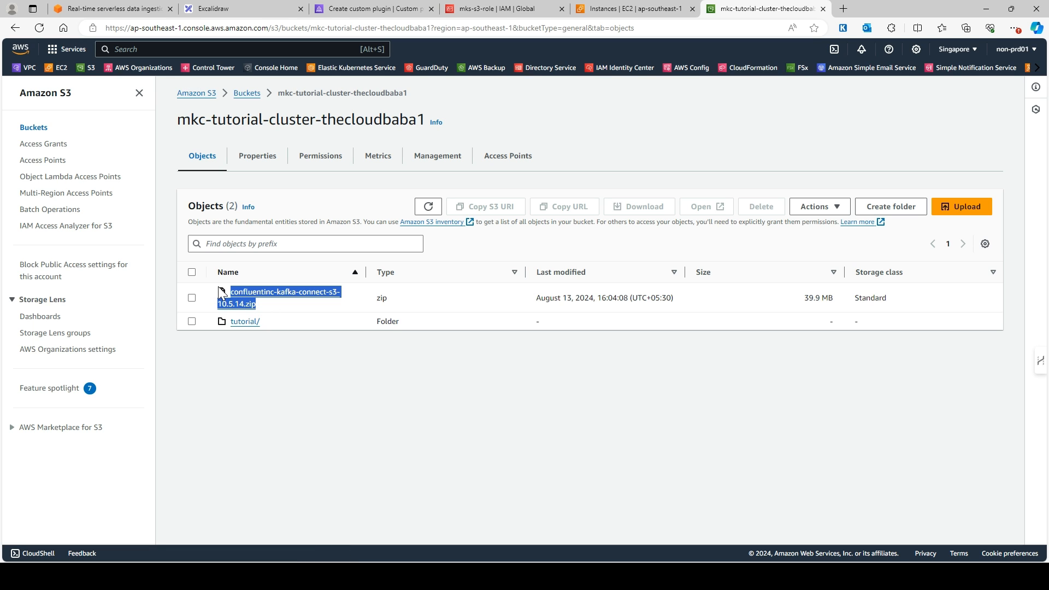
left_click(284, 317)
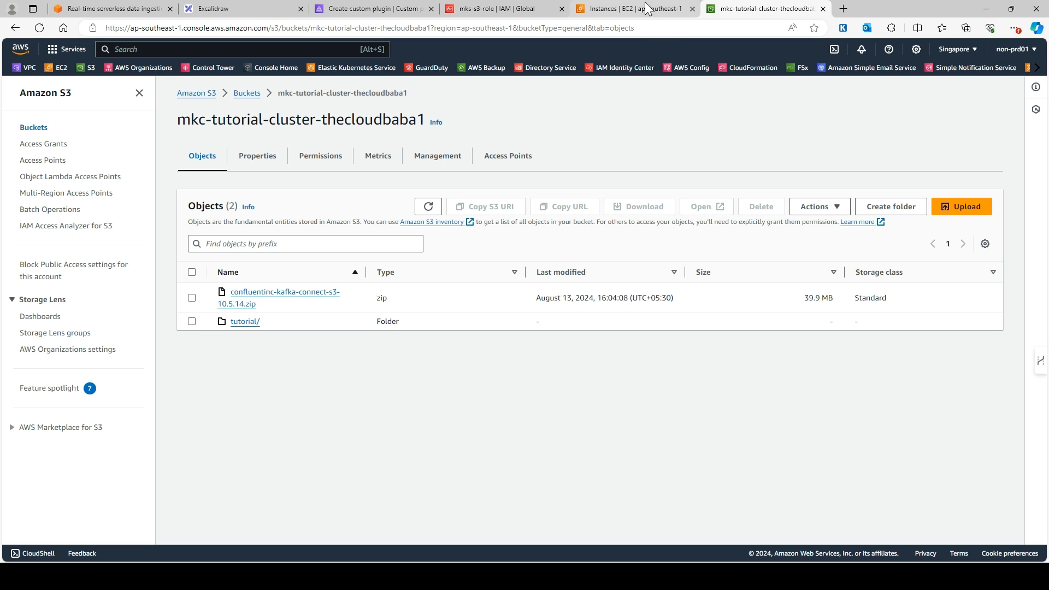
- Return to the plugin form, confirm the ZIP object, go over the name and description fields, and cancel the plugin creation
left_click(381, 10)
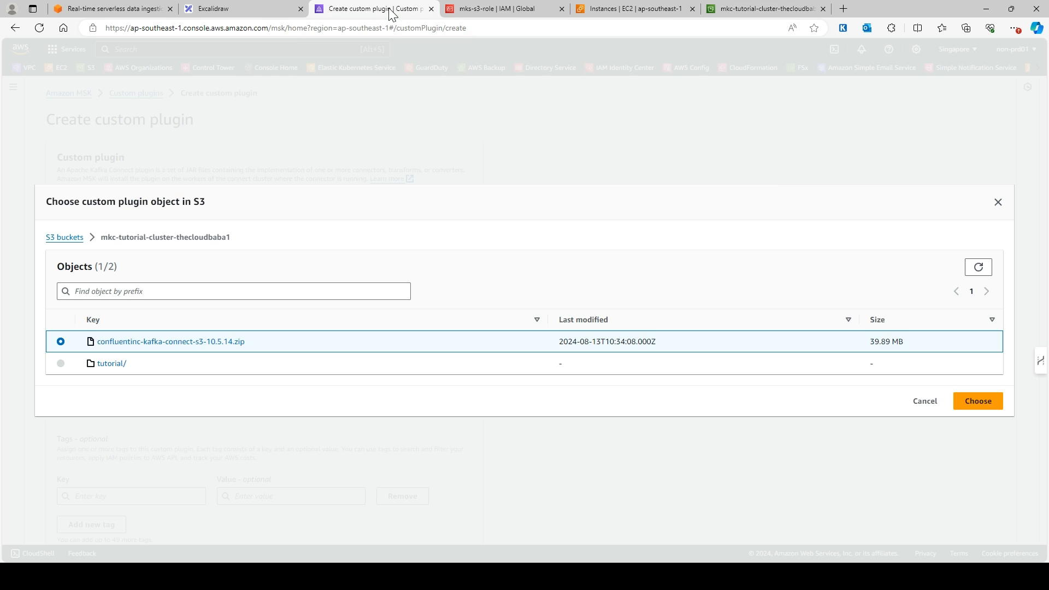
left_click(990, 408)
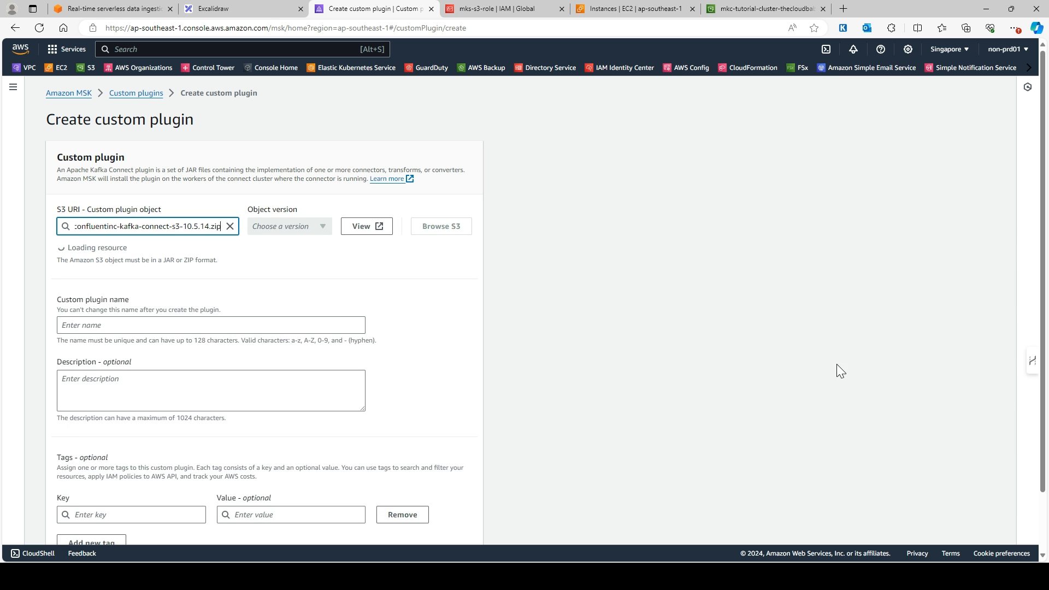
left_click(119, 306)
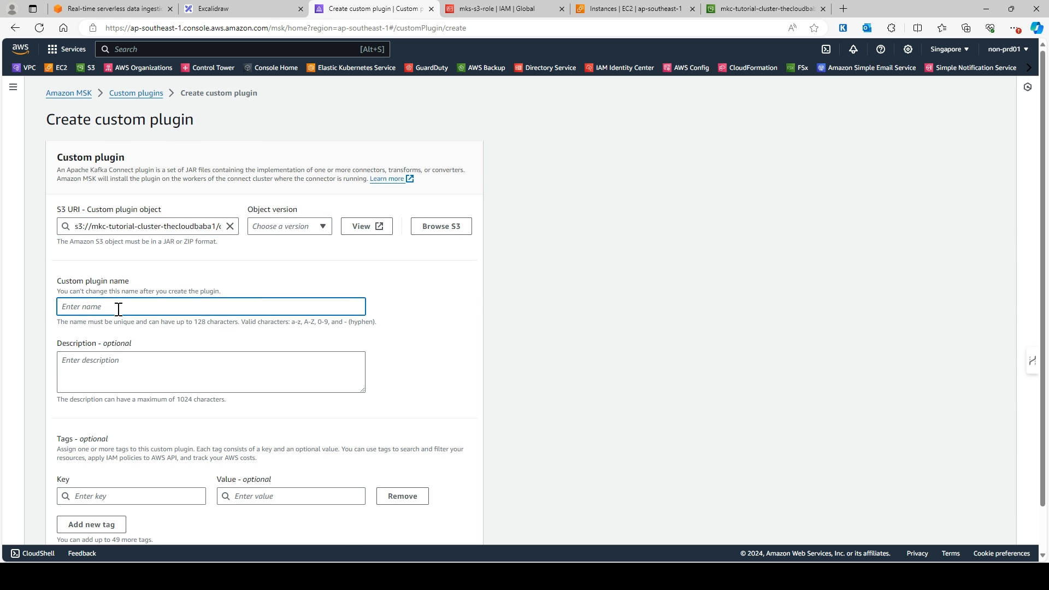
scroll(118, 309, "down", 2)
left_click(104, 324)
scroll(319, 242, "up", 1)
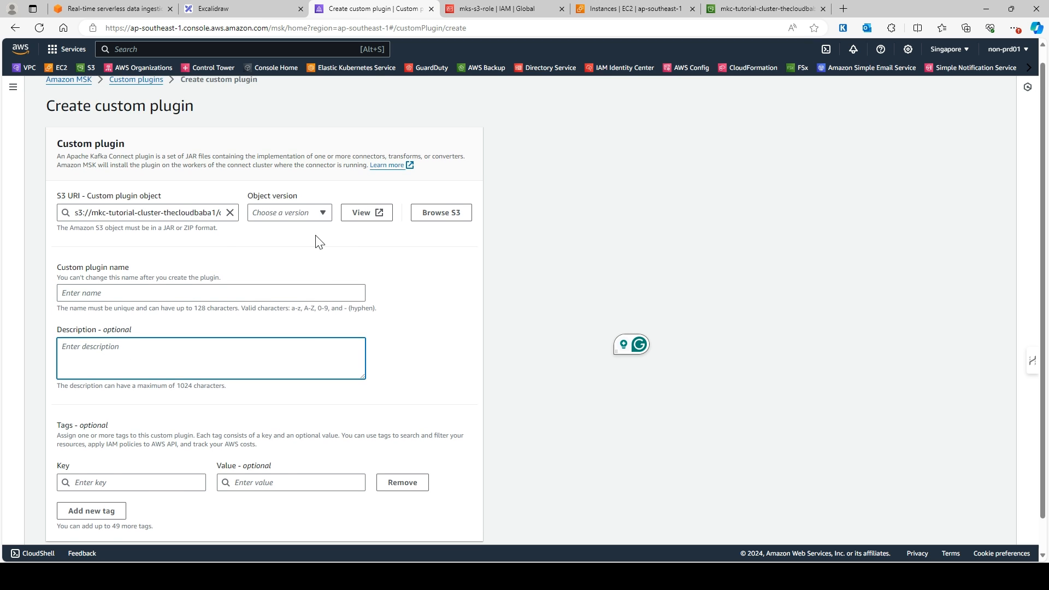
scroll(350, 300, "down", 1)
left_click(357, 526)
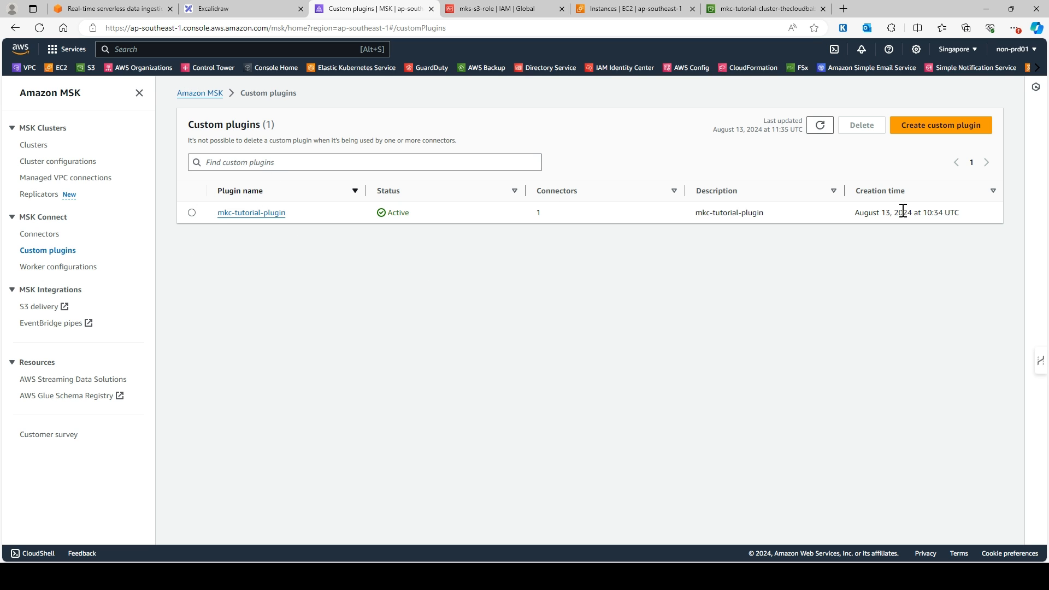
- Start creating an MSK connector that uses the existing custom plugin mkc-tutorial-plugin and proceed to the connector properties
left_click(34, 239)
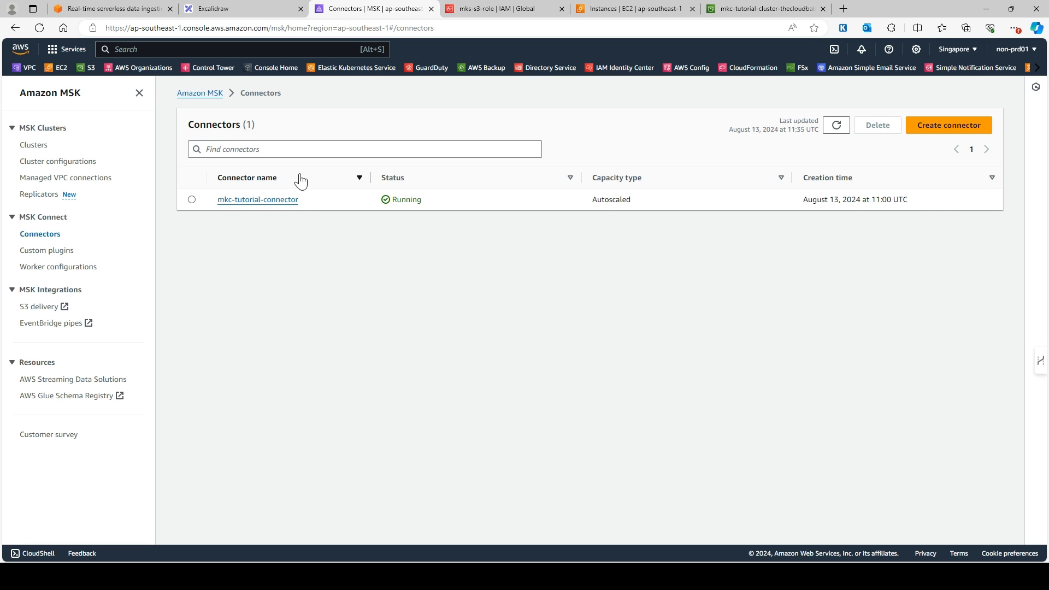
left_click(943, 131)
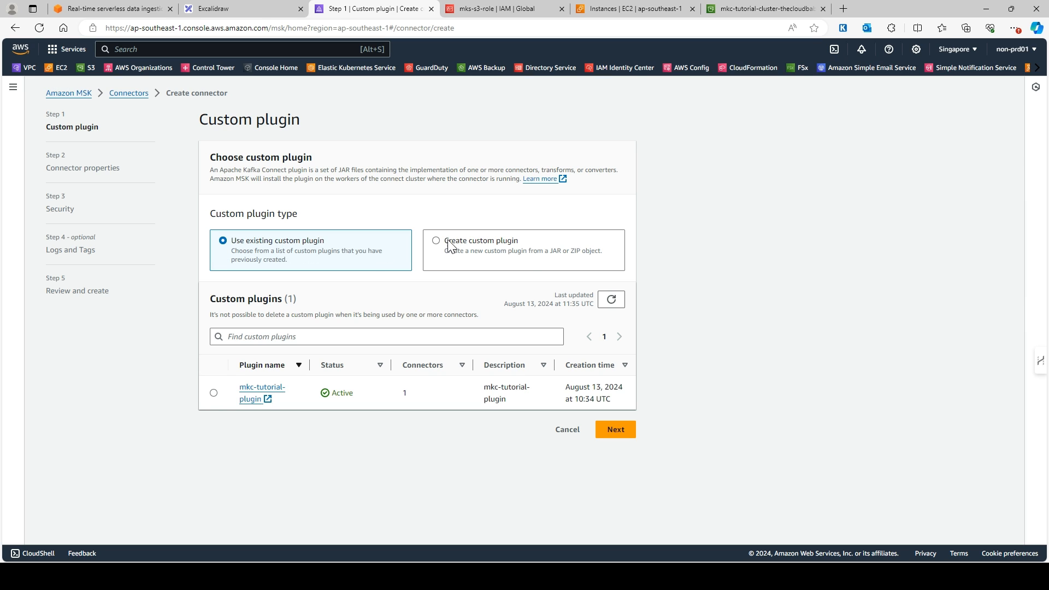
left_click(214, 393)
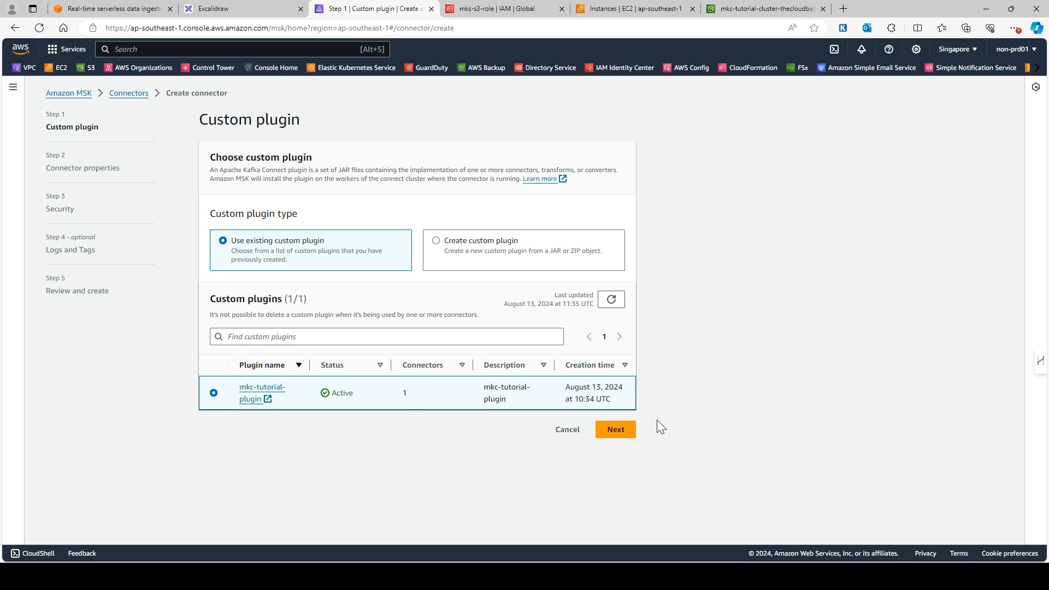
left_click(616, 432)
- Name the connector demo-connector and enter the same text as its description
left_click(250, 221)
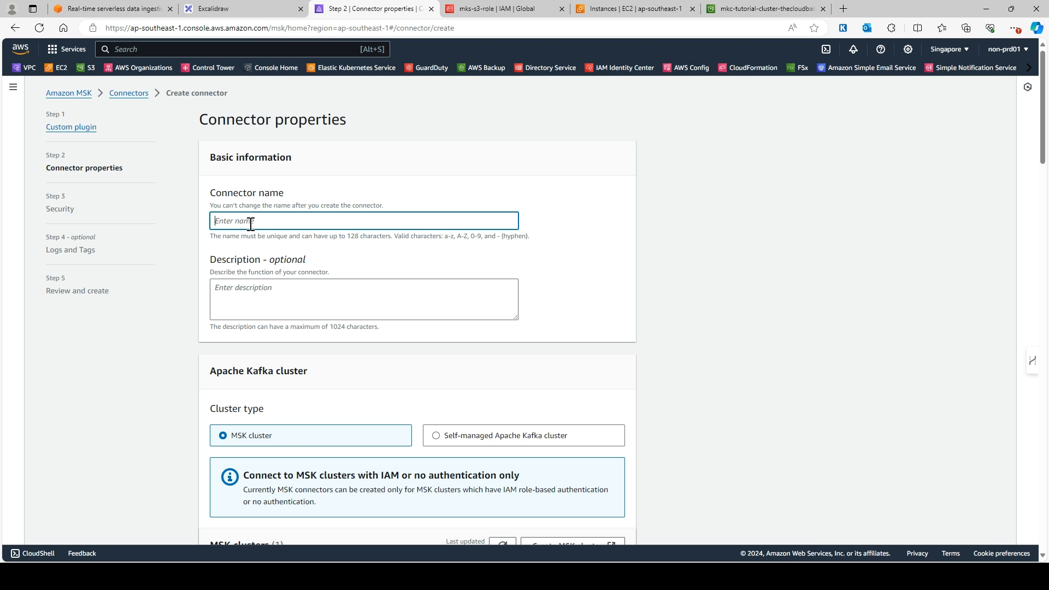
type("demo-connector")
left_click_drag(290, 221, 213, 222)
key("ctrl+c")
left_click(277, 290)
key("ctrl+v")
- Select mkc-tutorial-cluster as the connector's Apache Kafka cluster, keeping the MSK cluster type
scroll(305, 290, "down", 3)
scroll(304, 290, "down", 3)
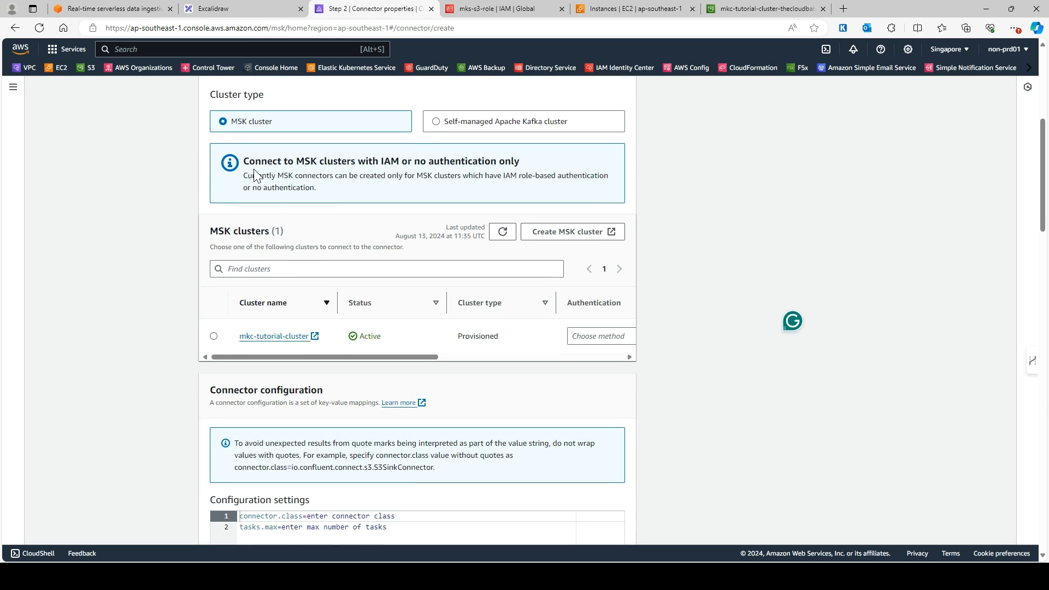
scroll(356, 289, "up", 4)
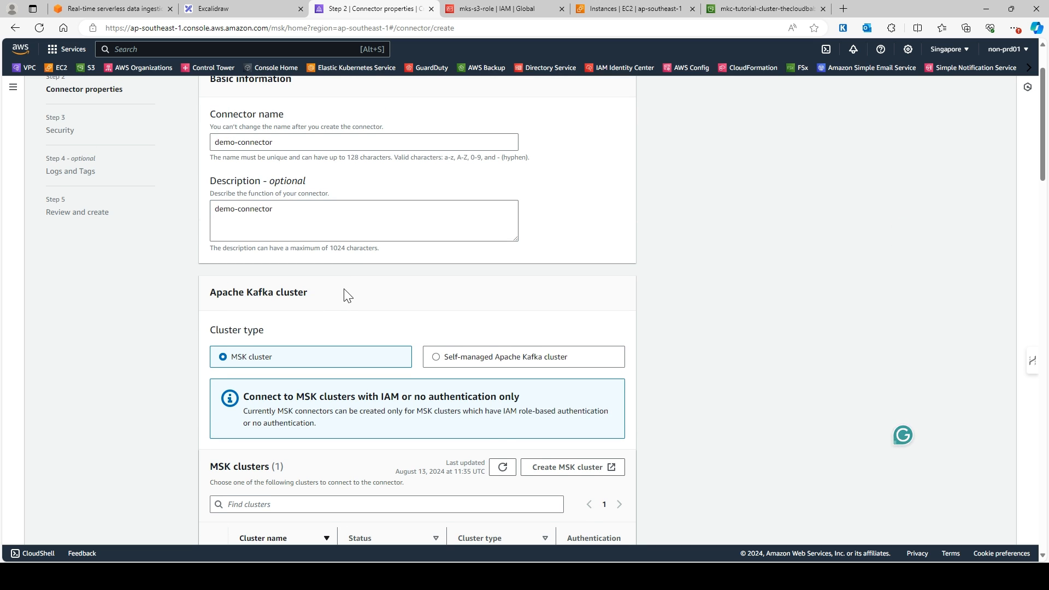
scroll(326, 318, "down", 3)
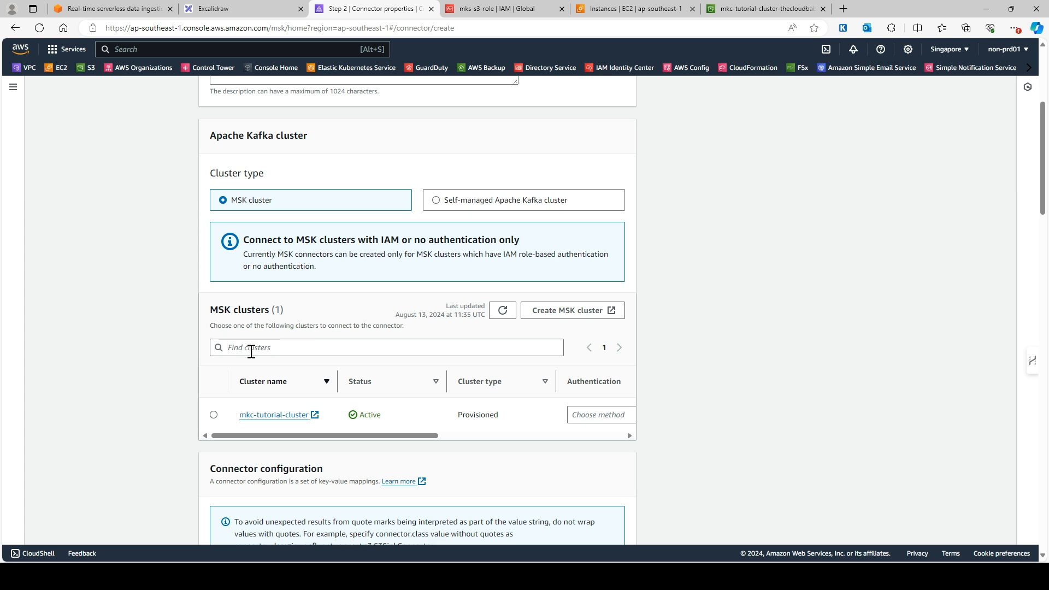
left_click(213, 415)
scroll(262, 297, "down", 3)
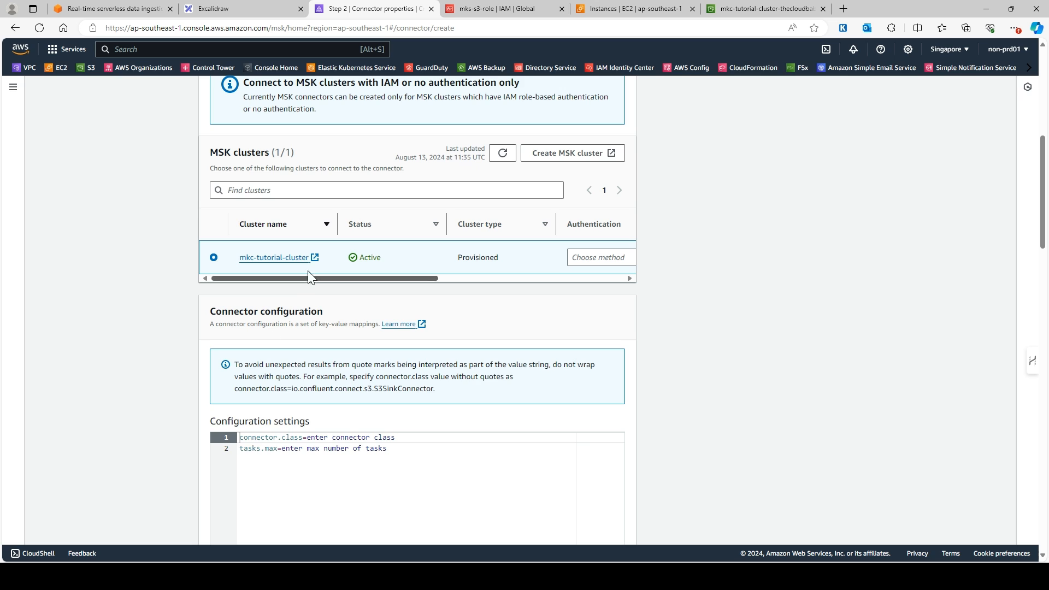
scroll(374, 414, "down", 1)
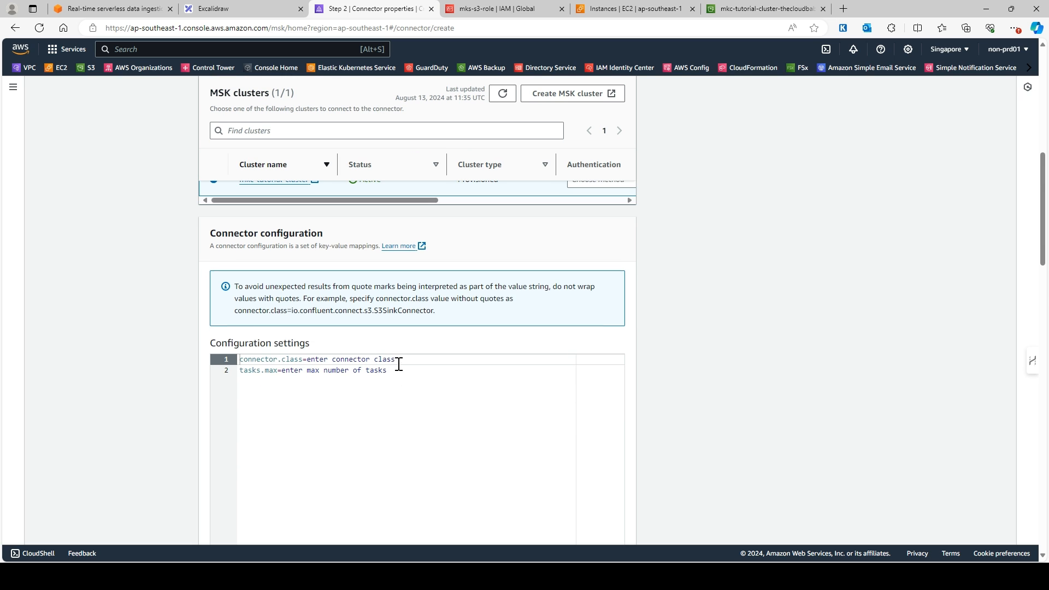
- Replace the configuration settings with the copied S3SinkConnector properties for topic mkc-tutorial-topic and directory tutorial, and highlight the s3.region value
scroll(399, 364, "down", 3)
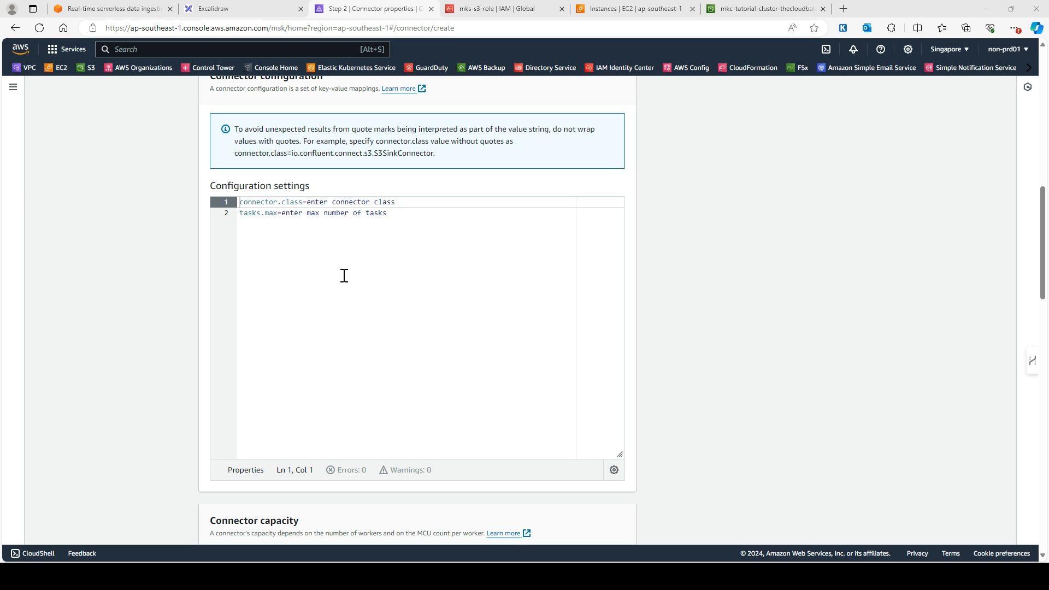
left_click(319, 204)
key("ctrl+a")
key("ctrl+v")
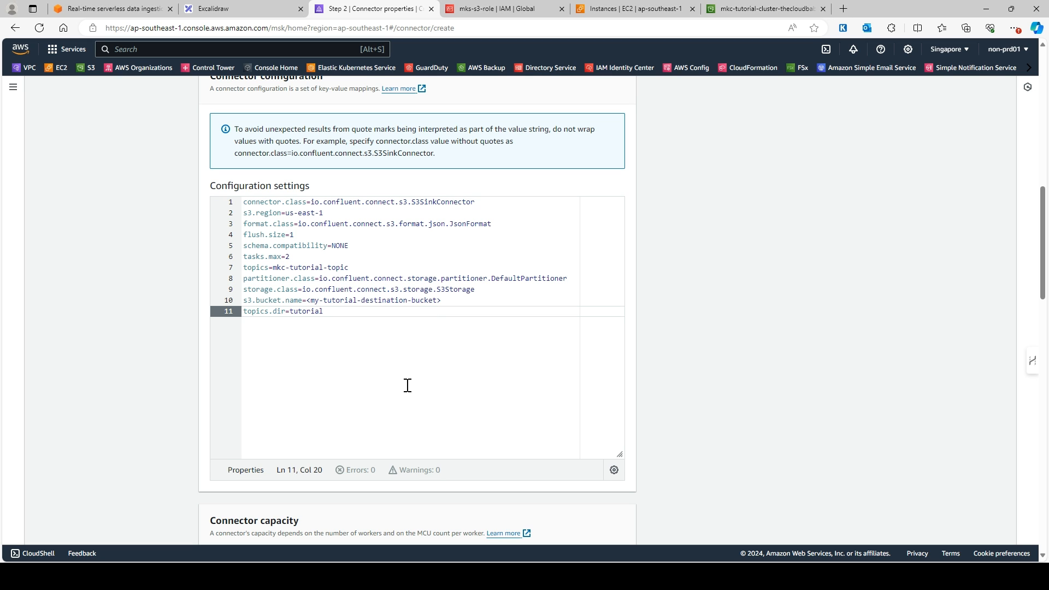
left_click_drag(324, 213, 286, 213)
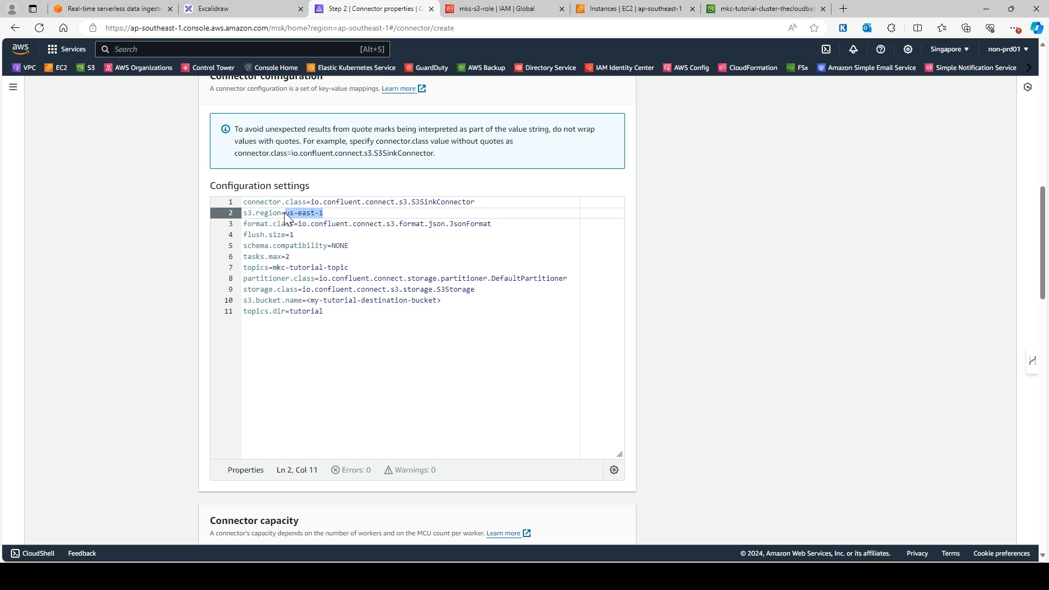
- Set the s3.region property in the connector configuration to ap-southeast-1, copied from the console's region list
type("Region NAme")
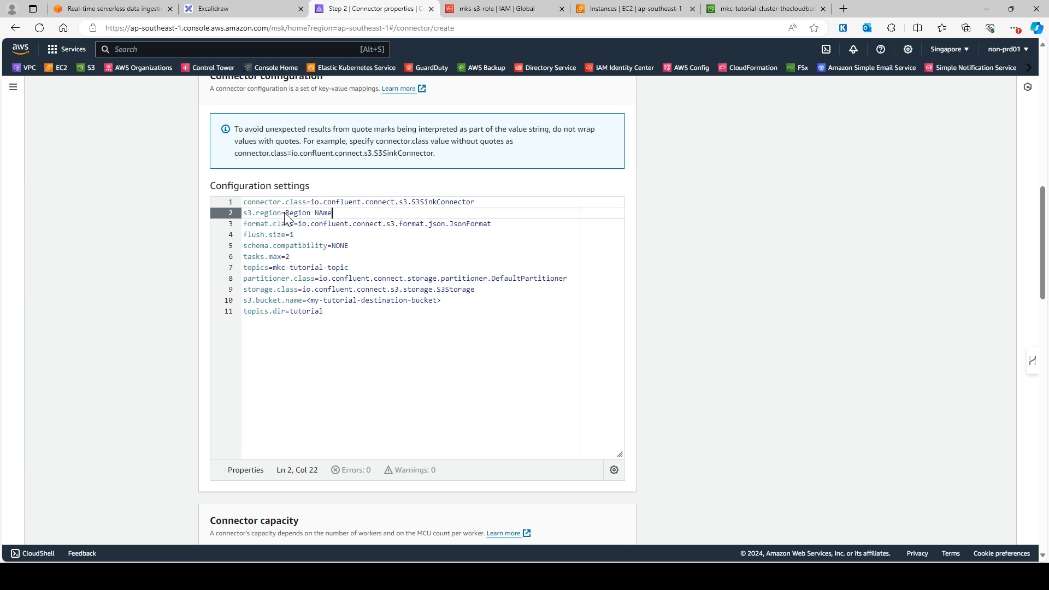
left_click(965, 50)
left_click_drag(959, 233, 905, 237)
key("ctrl+c")
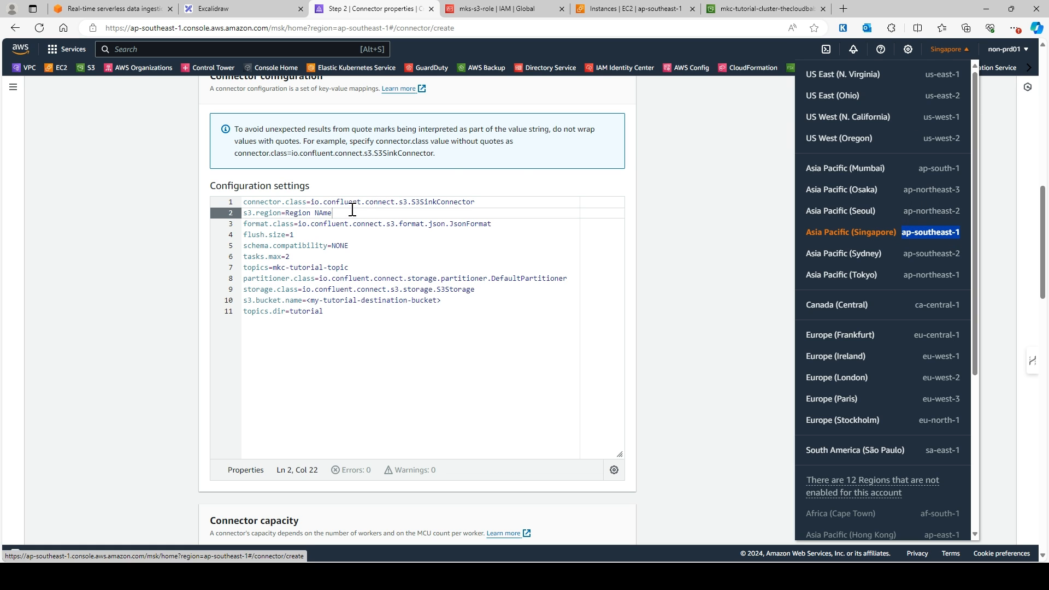
left_click_drag(352, 211, 285, 215)
key("ctrl+v")
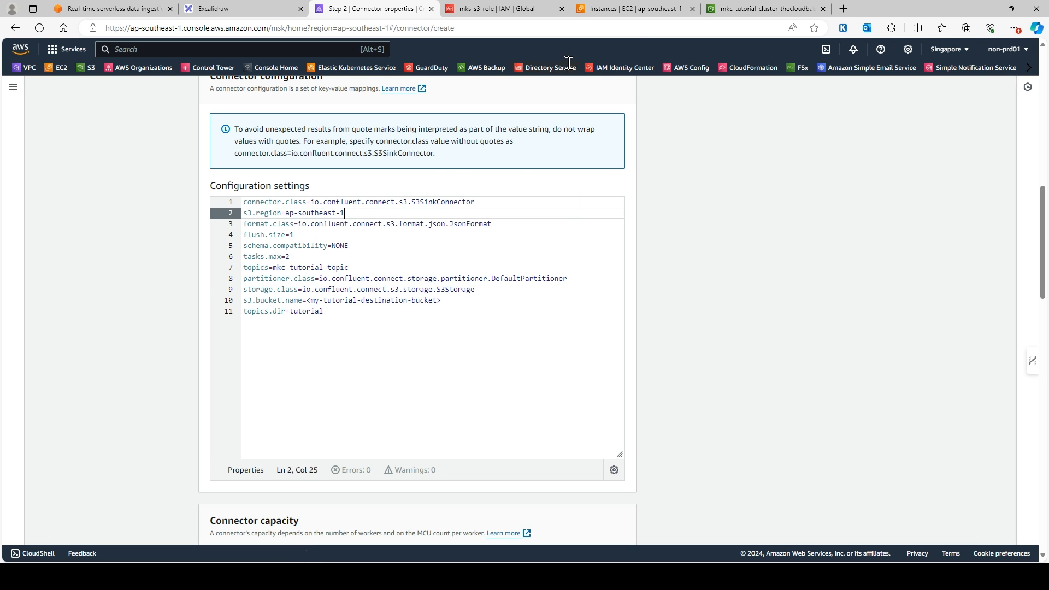
- Copy the sink bucket's name from its S3 page and set s3.bucket.name to mkc-tutorial-cluster-thecloudbaba1 in the connector configuration
left_click(751, 9)
left_click_drag(429, 122, 180, 121)
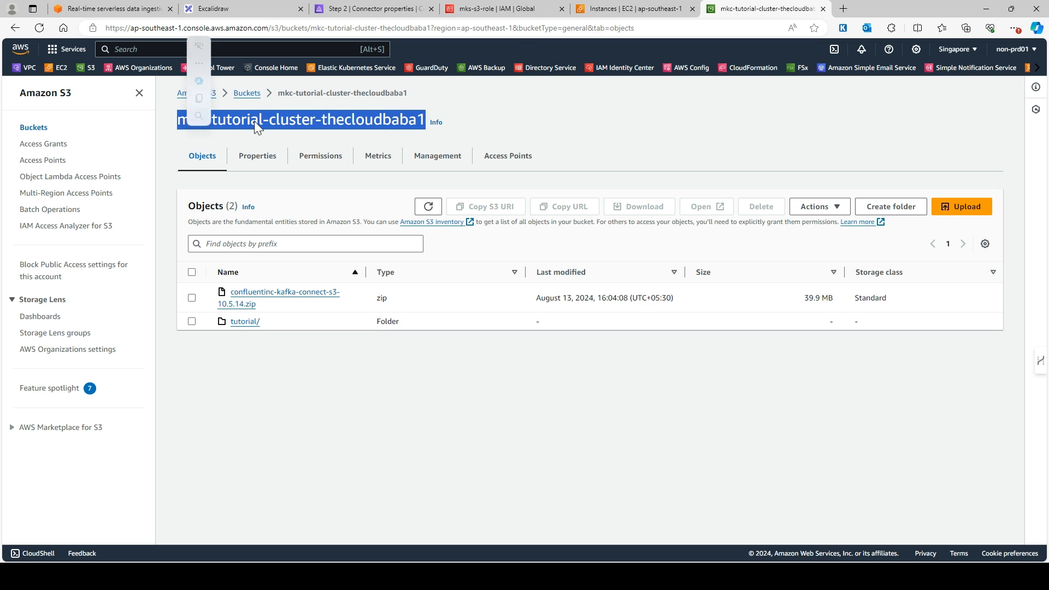
key("ctrl+c")
left_click(503, 9)
left_click(395, 7)
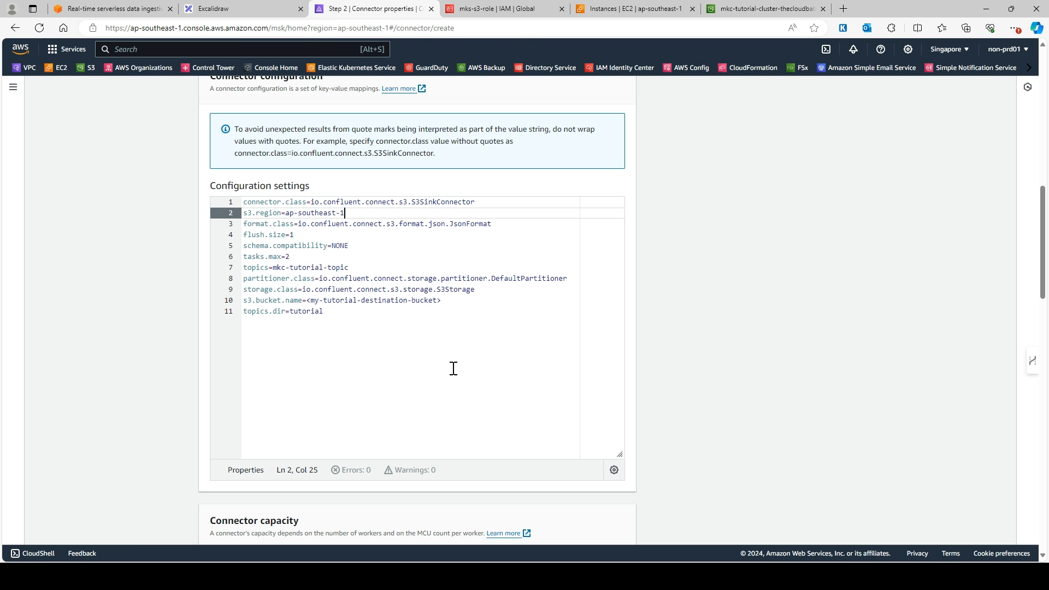
left_click_drag(445, 301, 313, 304)
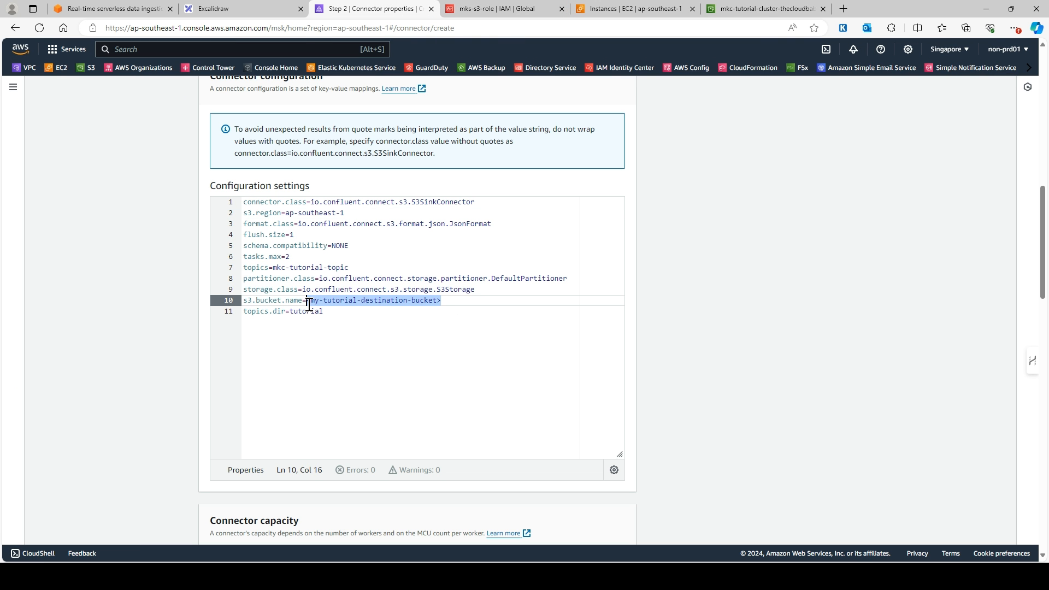
key("ctrl+v")
- Review the topics, s3.region and s3.bucket.name properties, along with the connector's capacity, workers and autoscaling thresholds
left_click_drag(352, 268, 273, 269)
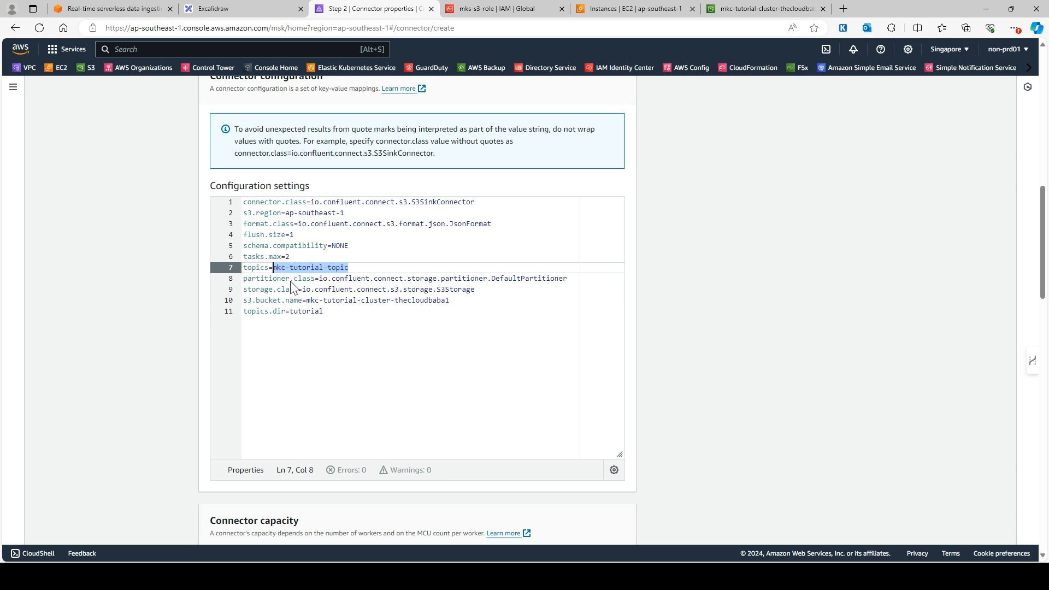
left_click(439, 365)
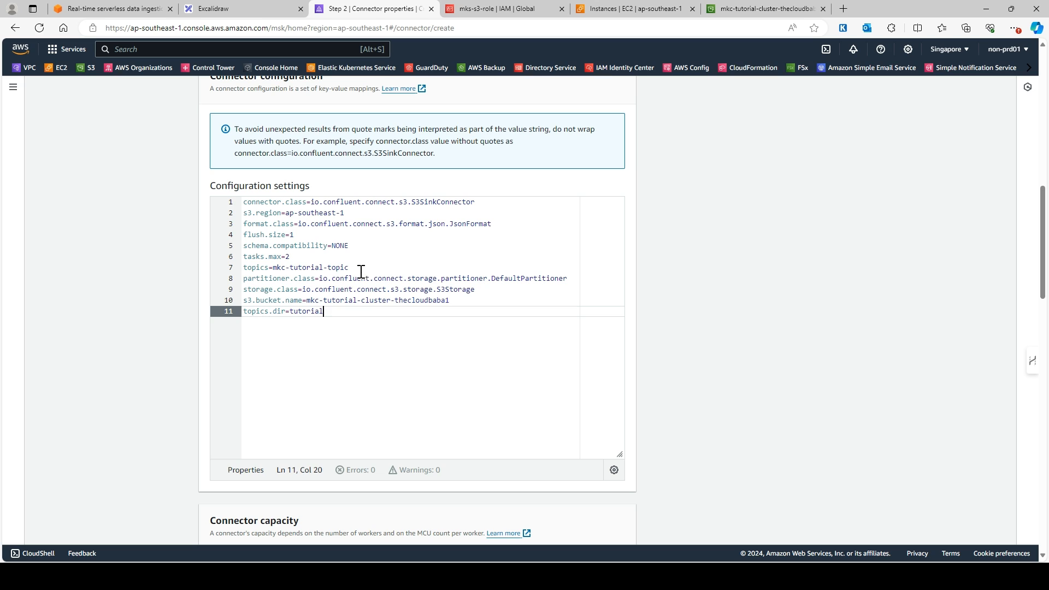
left_click_drag(345, 213, 312, 214)
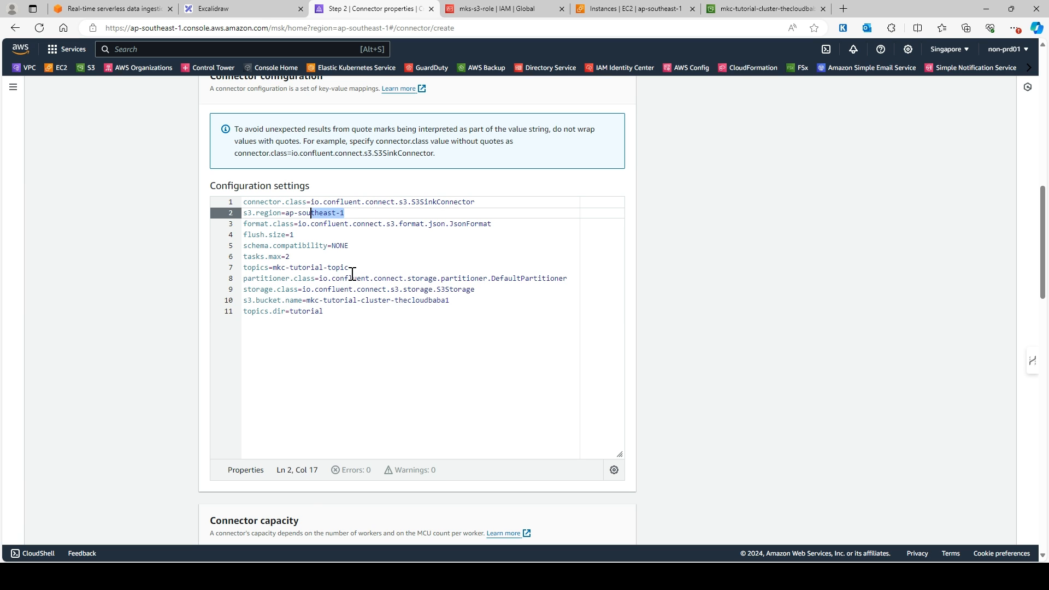
left_click_drag(351, 270, 281, 268)
left_click_drag(464, 302, 307, 302)
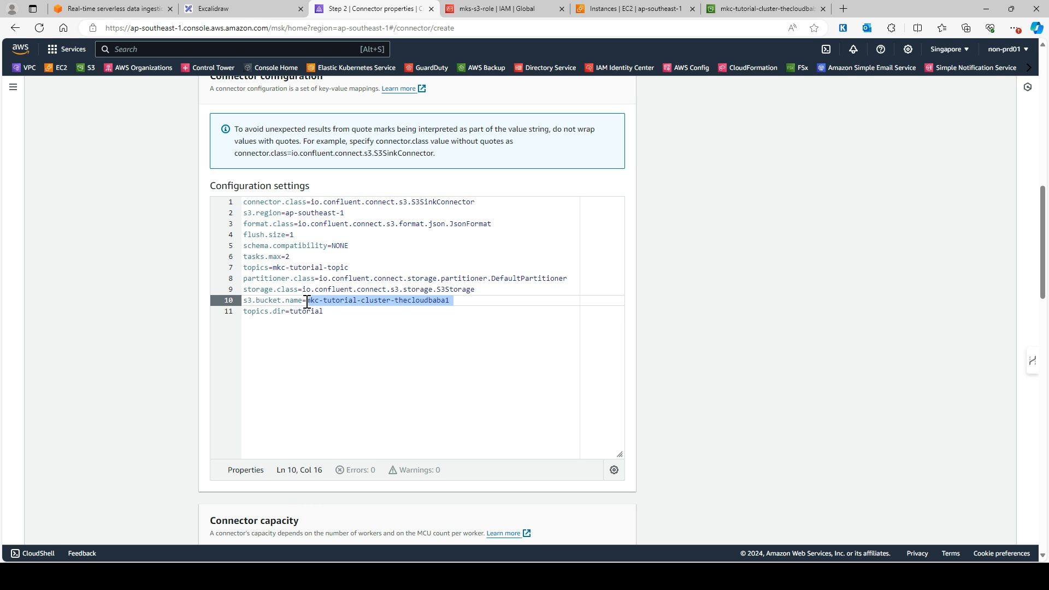
left_click(412, 360)
scroll(388, 366, "down", 10)
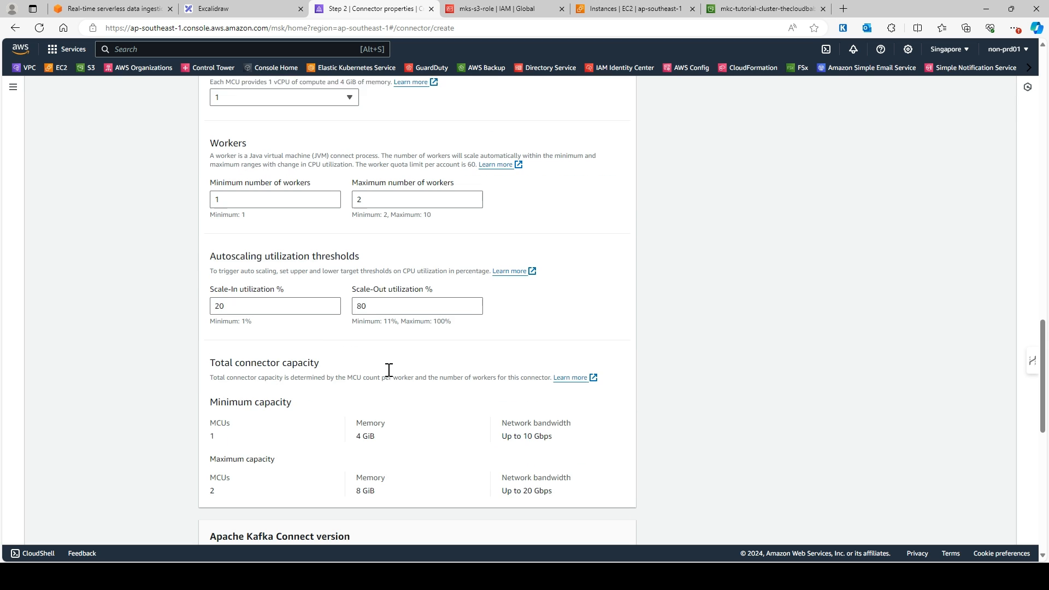
scroll(388, 370, "up", 10)
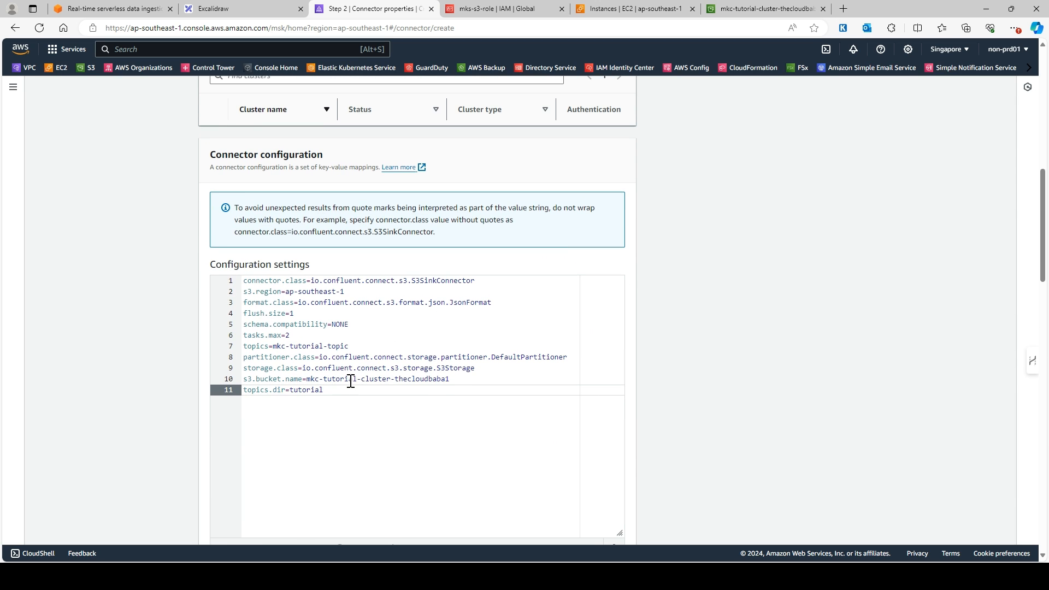
scroll(346, 392, "down", 10)
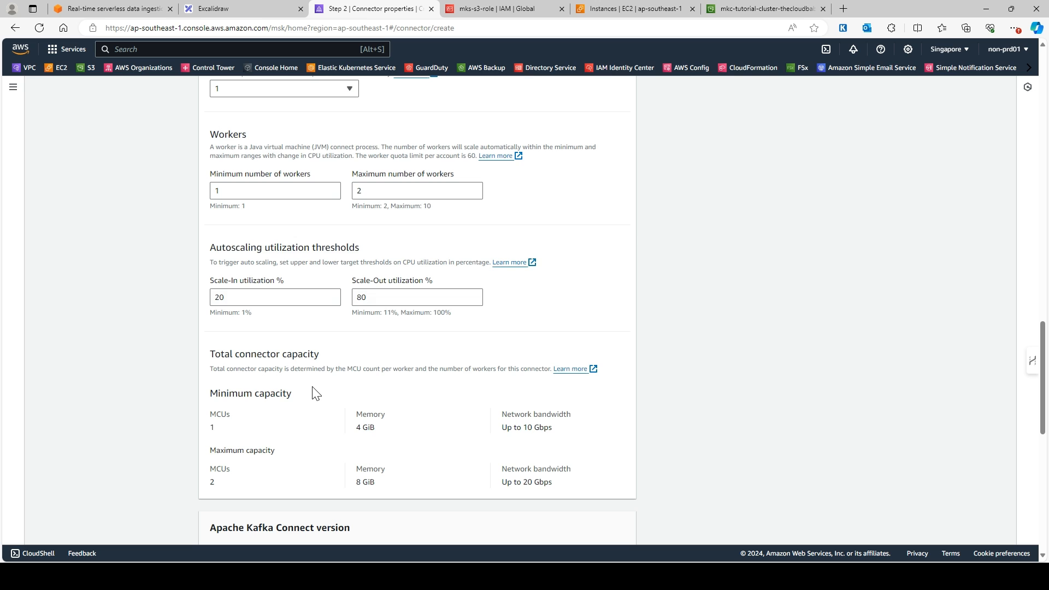
scroll(315, 392, "up", 6)
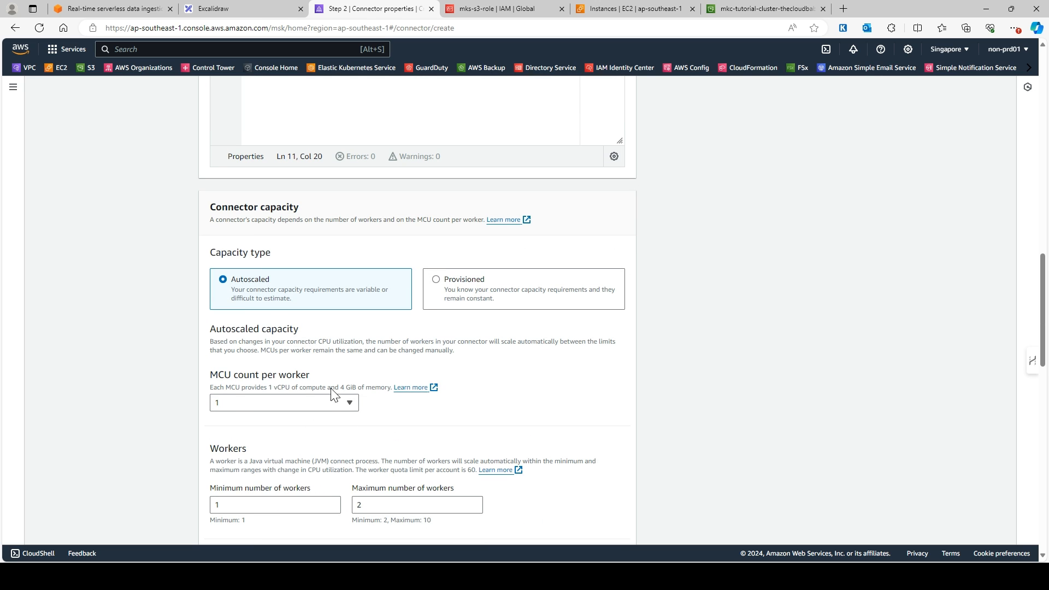
scroll(275, 376, "down", 2)
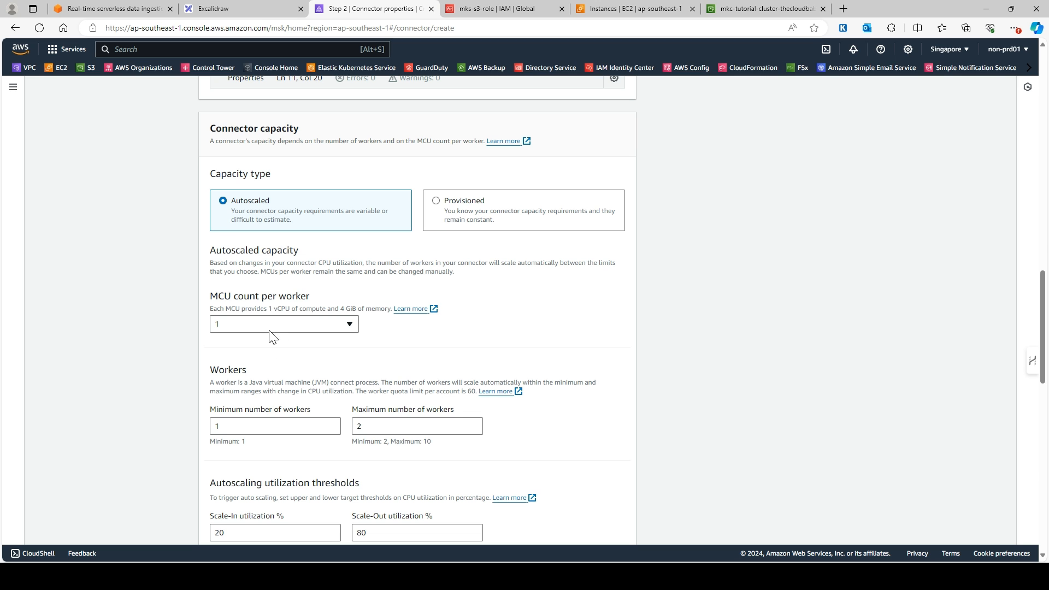
scroll(306, 450, "down", 6)
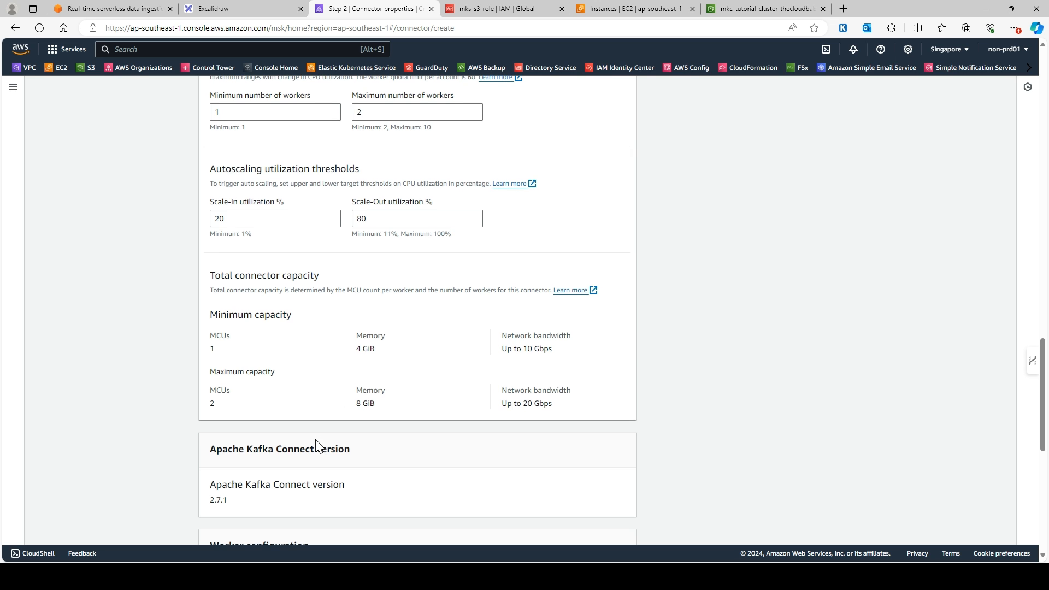
- Select mks-s3-role as the connector's IAM role, keeping the MSK default worker configuration
scroll(316, 439, "down", 8)
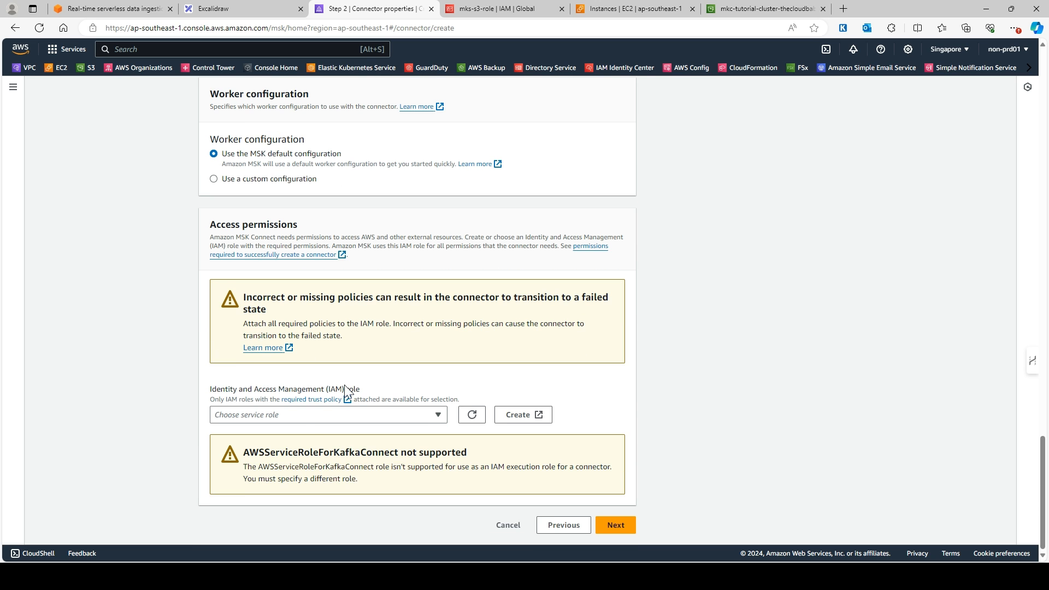
left_click(300, 418)
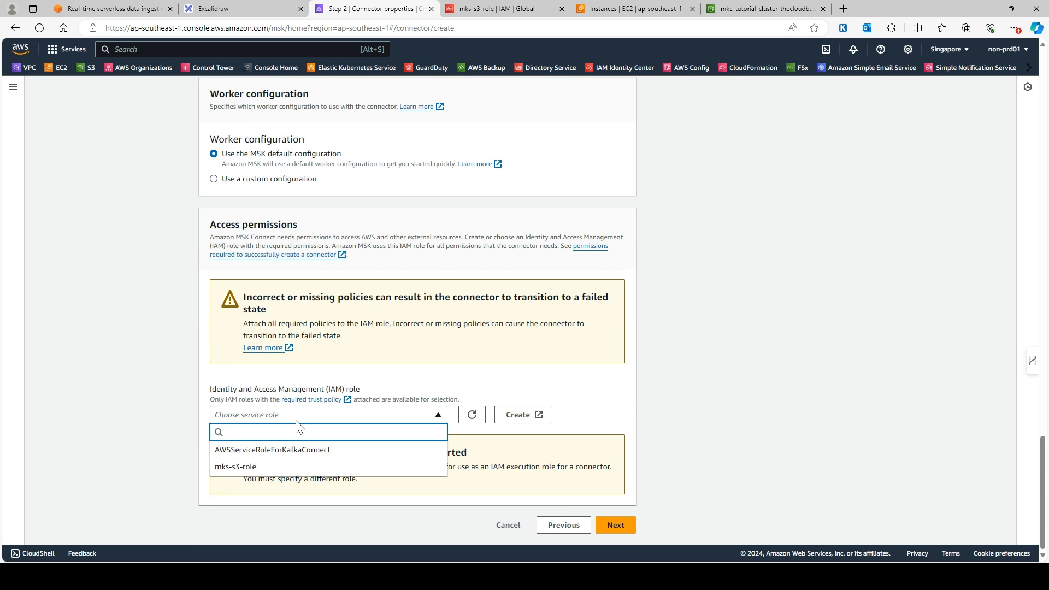
left_click(257, 471)
- Switch to the Excalidraw architecture diagram and examine how the IAM role relates to the Connector
left_click(233, 10)
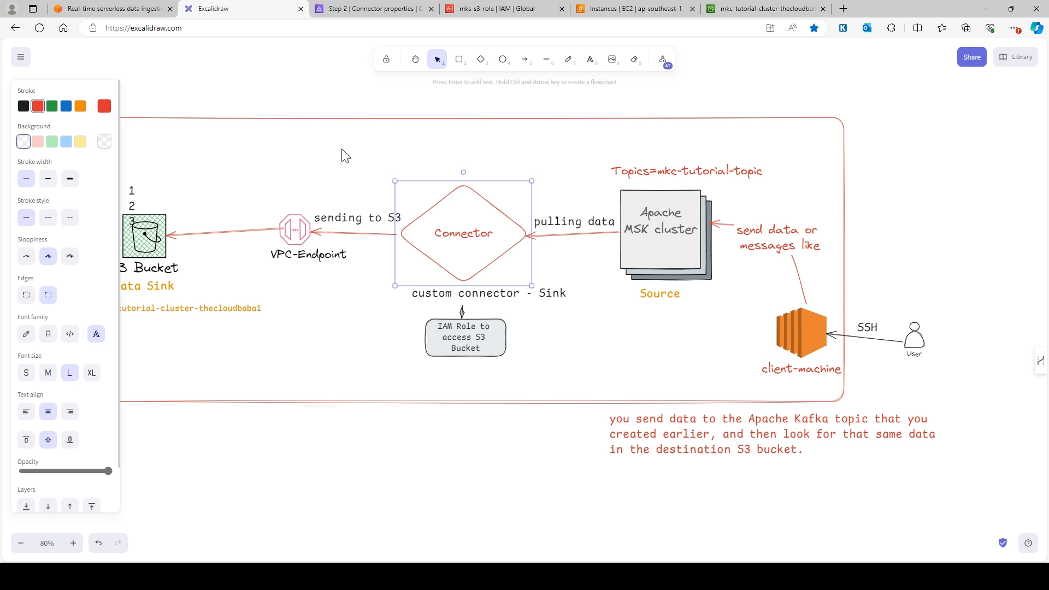
left_click(464, 347)
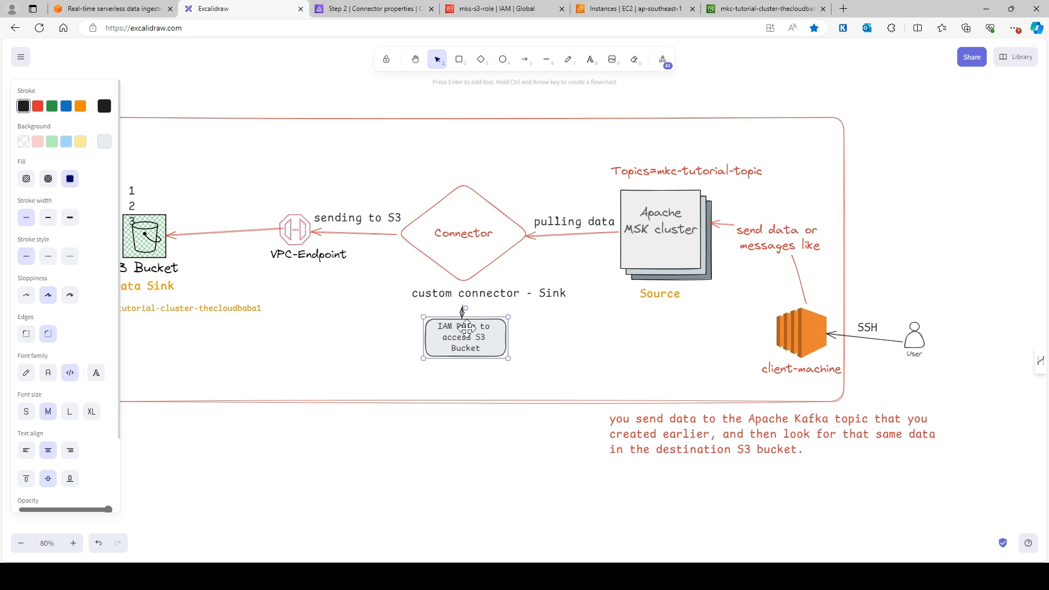
left_click(474, 235)
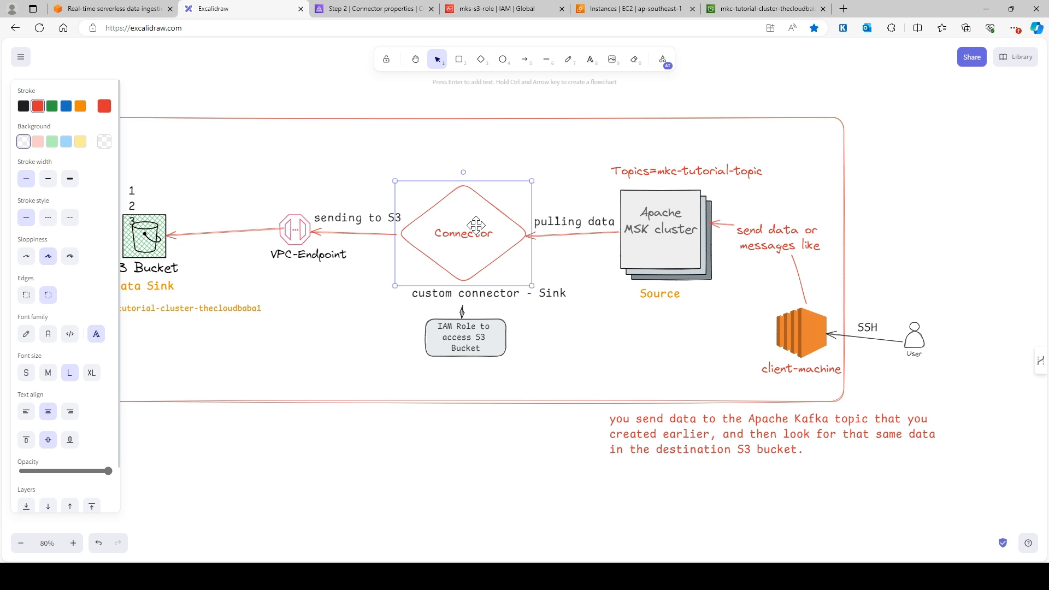
left_click(461, 337)
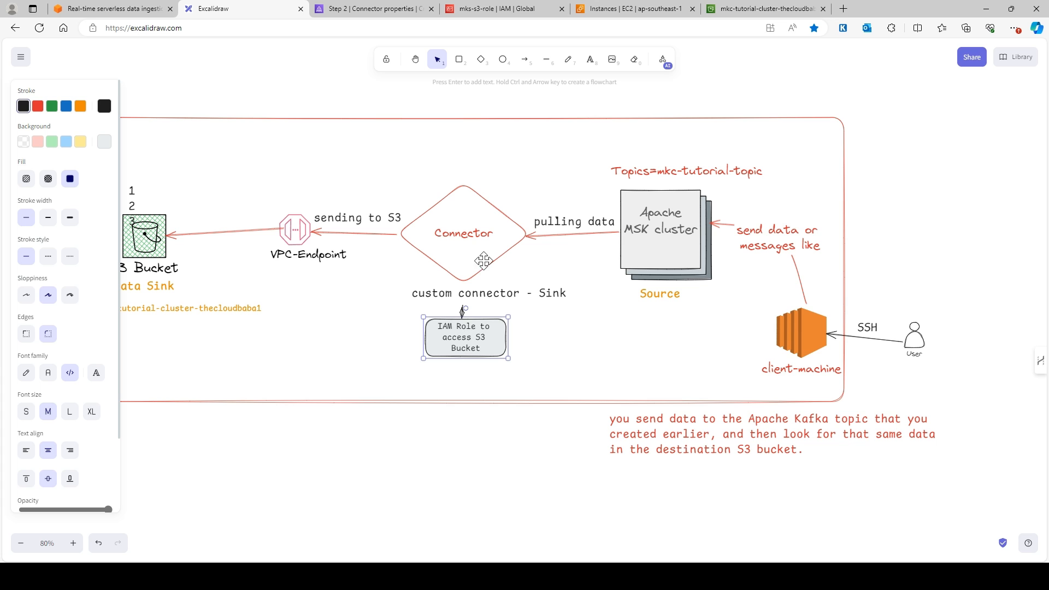
left_click(467, 239)
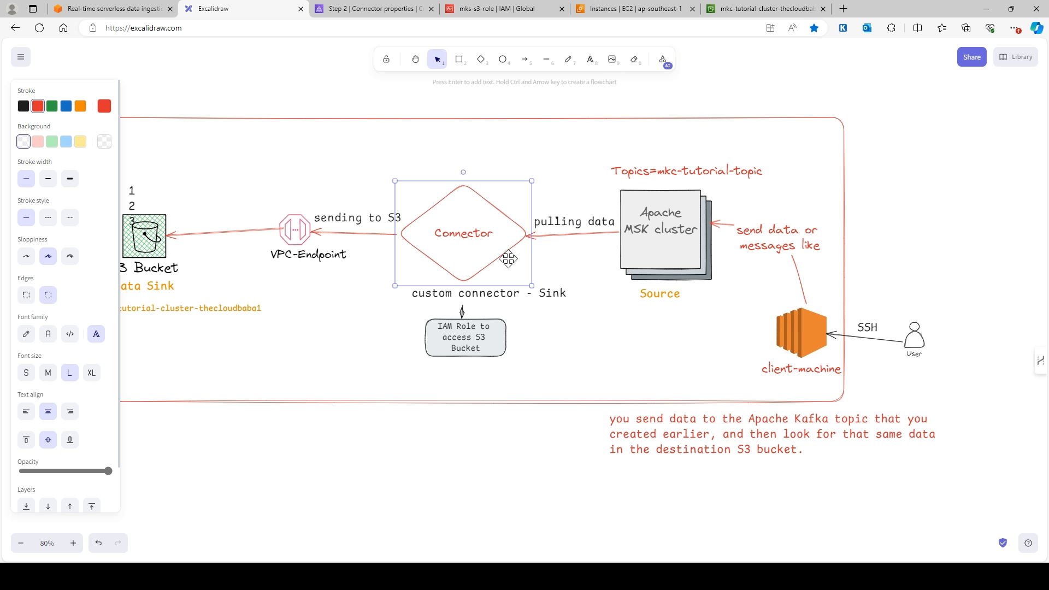
left_click(126, 9)
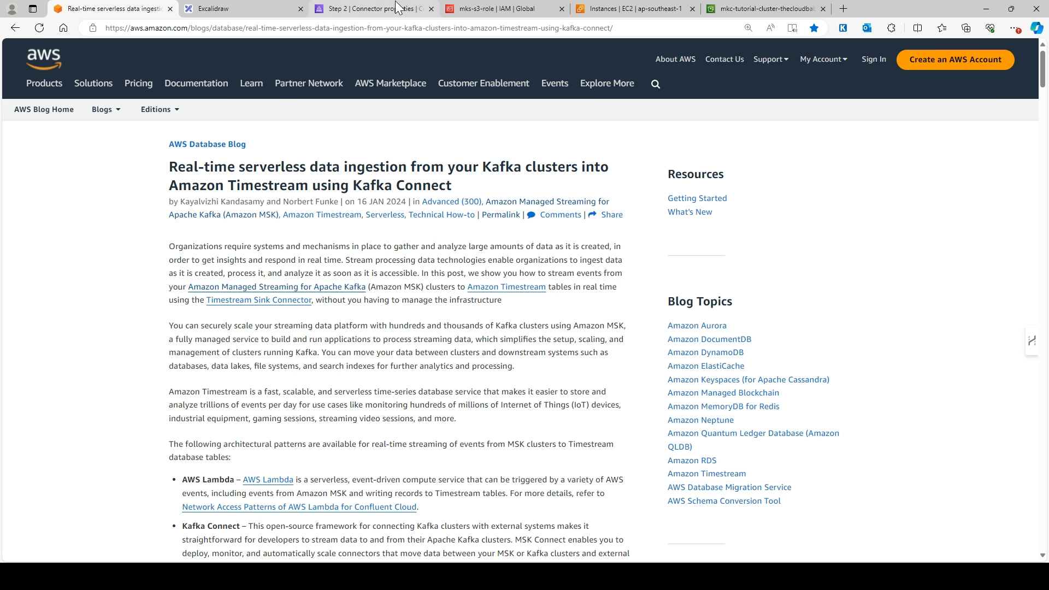
- Return to the MSK connector form, set mkc-tutorial-cluster's authentication method to None, and continue to the security settings
left_click(380, 11)
left_click(616, 525)
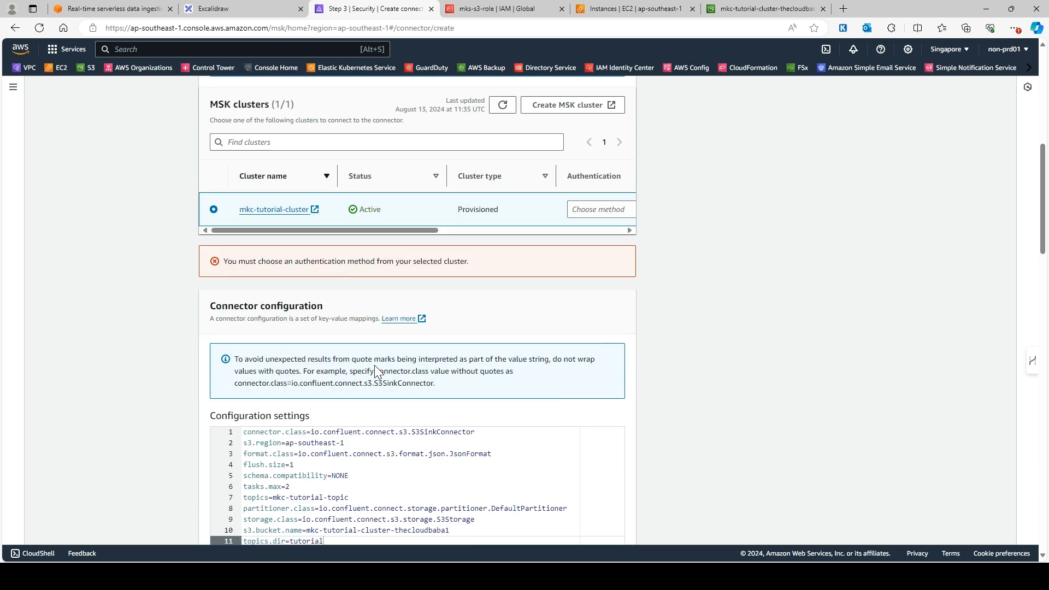
left_click_drag(429, 323, 435, 323)
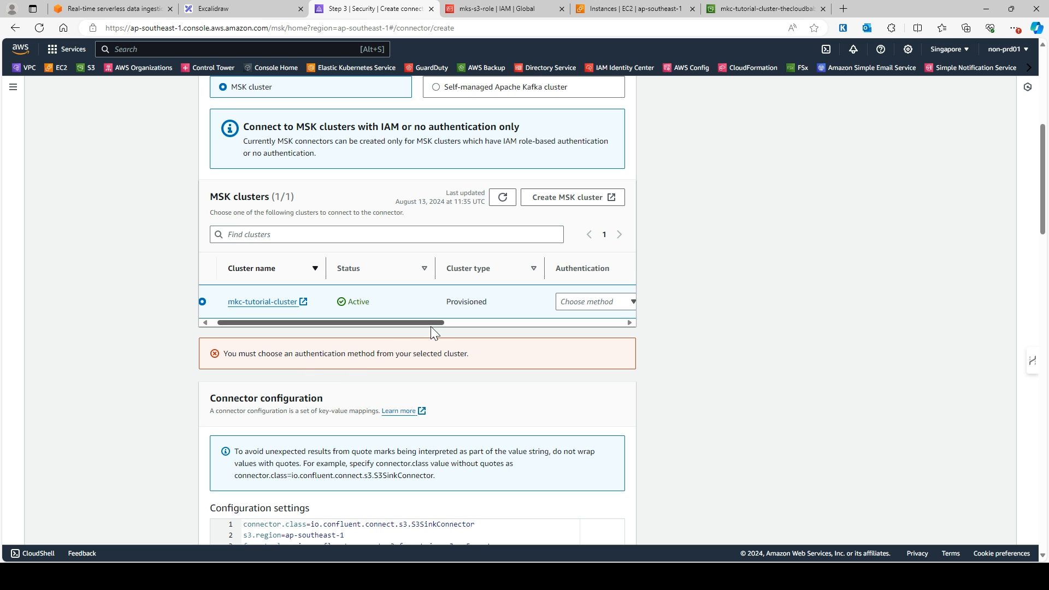
left_click_drag(428, 322, 471, 322)
left_click(511, 304)
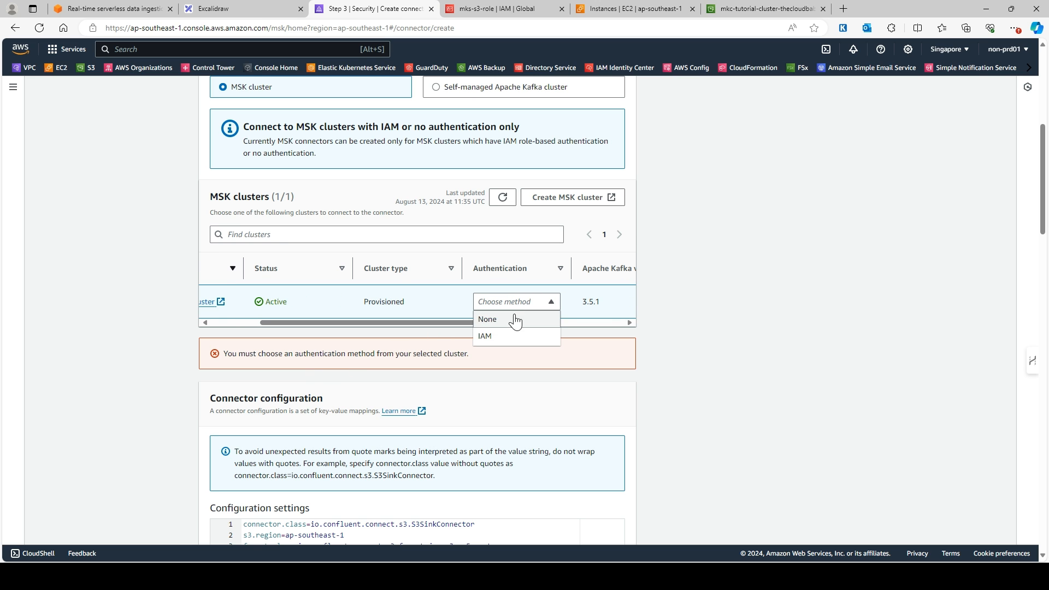
left_click(497, 321)
scroll(41, 481, "down", 20)
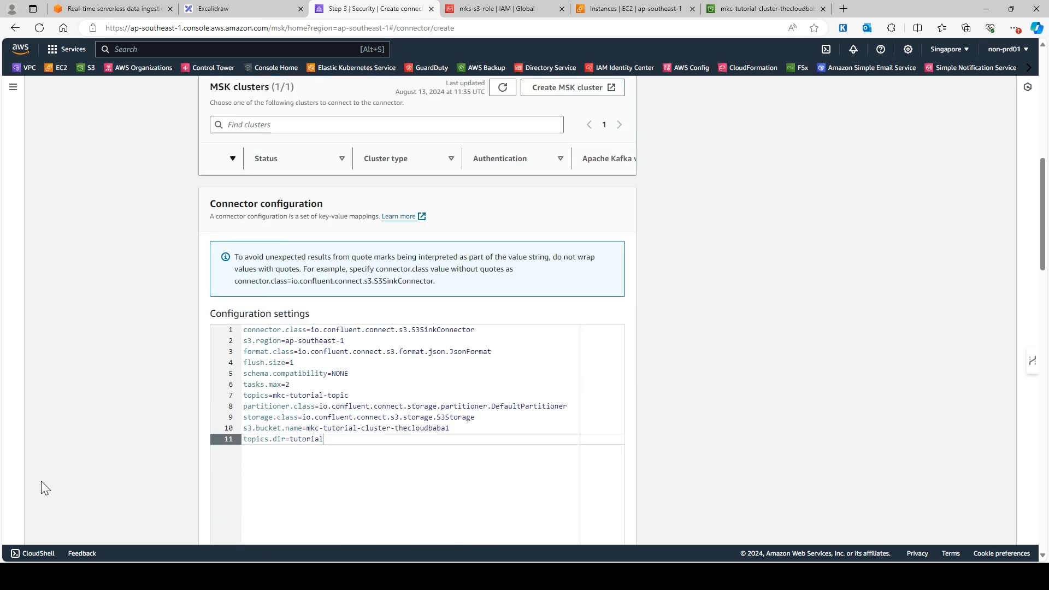
left_click(614, 525)
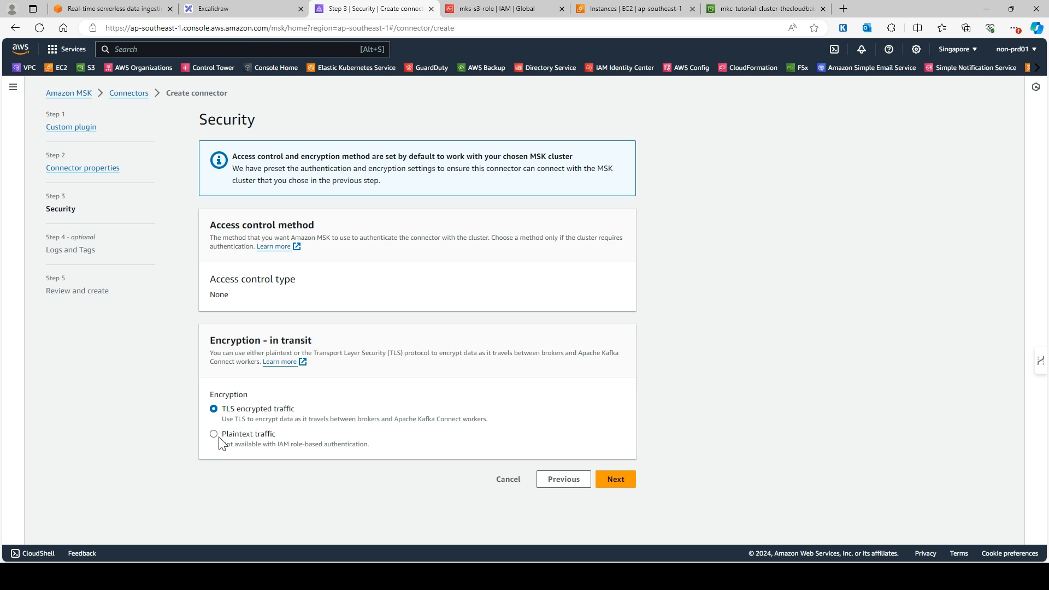
- Keep TLS encrypted traffic, leave log delivery and tags empty, and review the connector summary
left_click(619, 486)
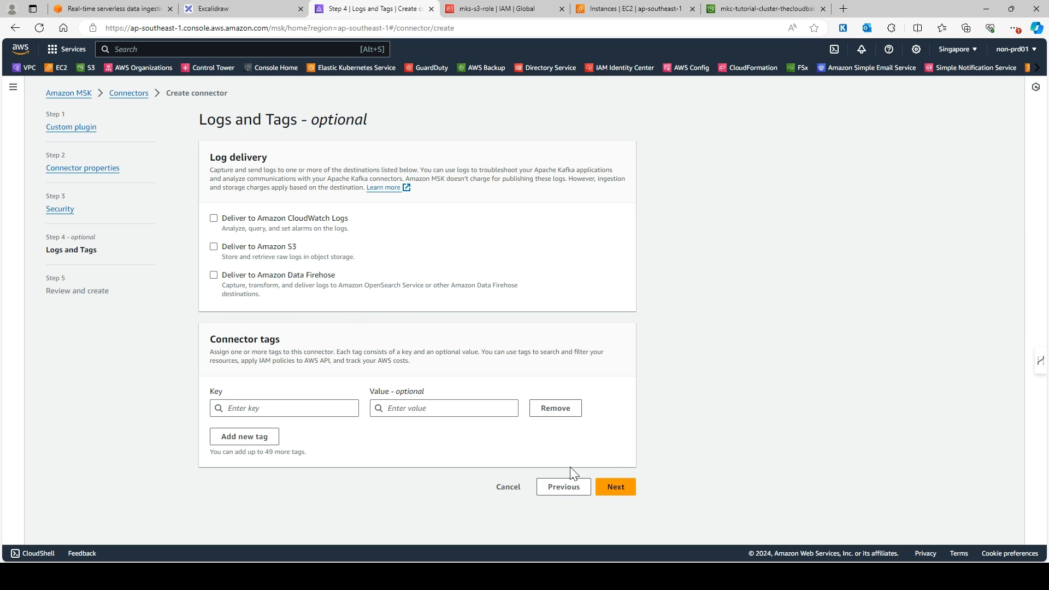
left_click(618, 490)
scroll(471, 372, "down", 20)
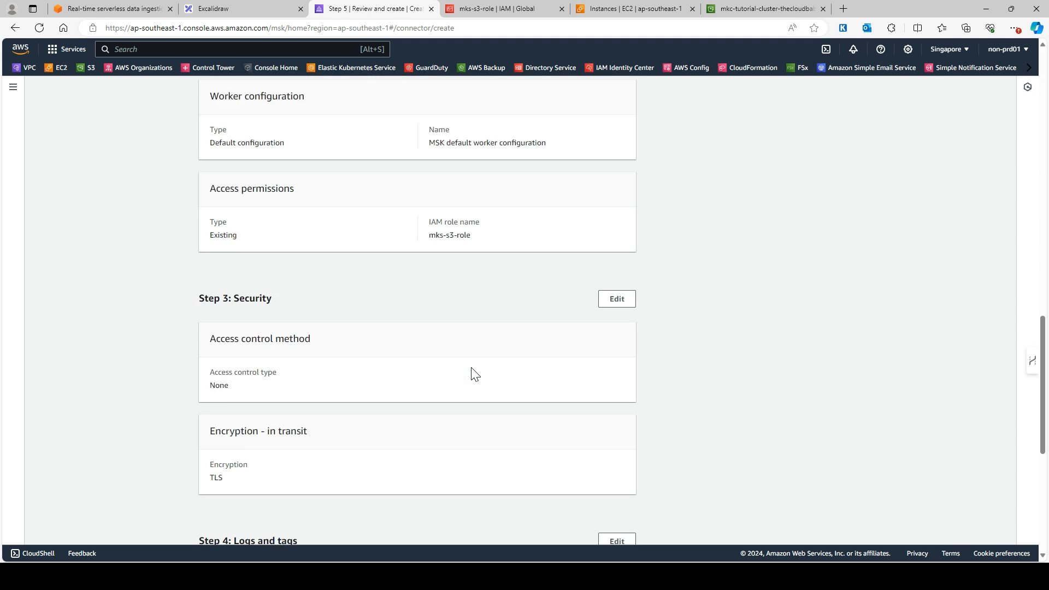
scroll(474, 374, "up", 10)
scroll(475, 373, "up", 10)
scroll(517, 393, "down", 20)
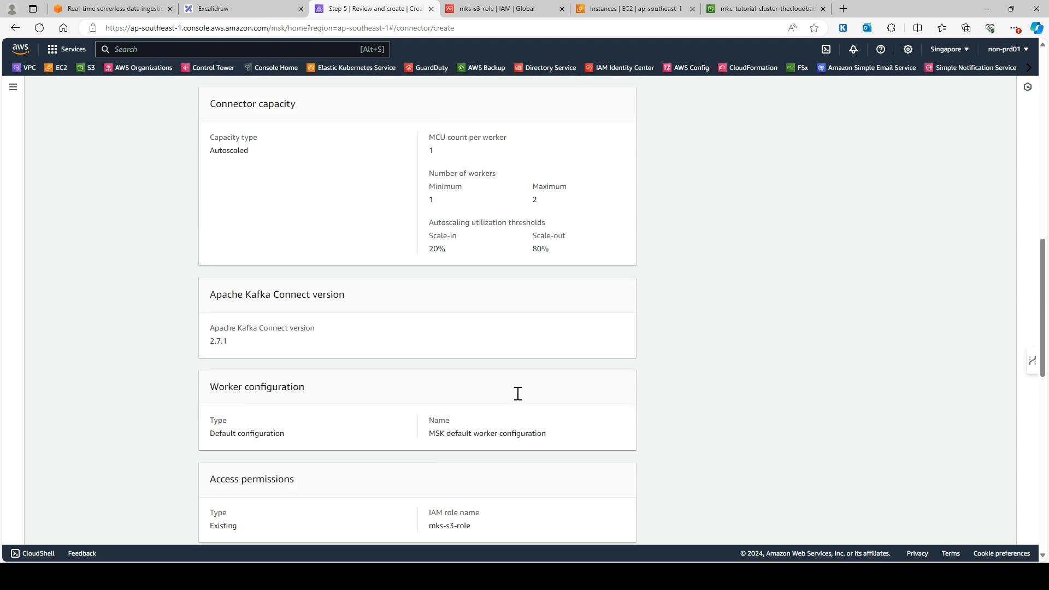
- Cancel creating the new connector, confirm discarding it, and select the existing mkc-tutorial-connector
left_click(475, 525)
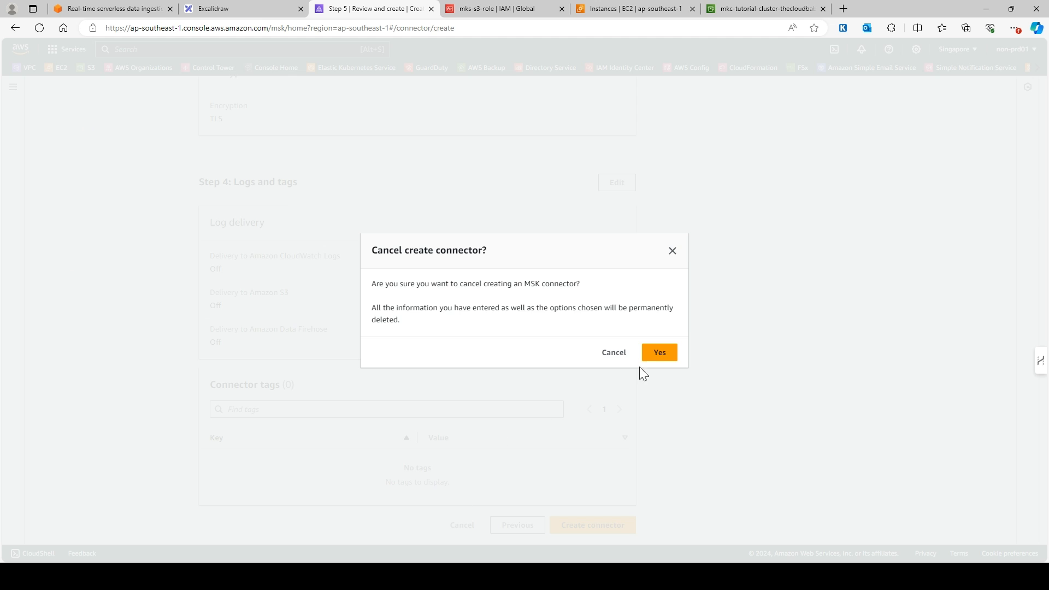
left_click(660, 352)
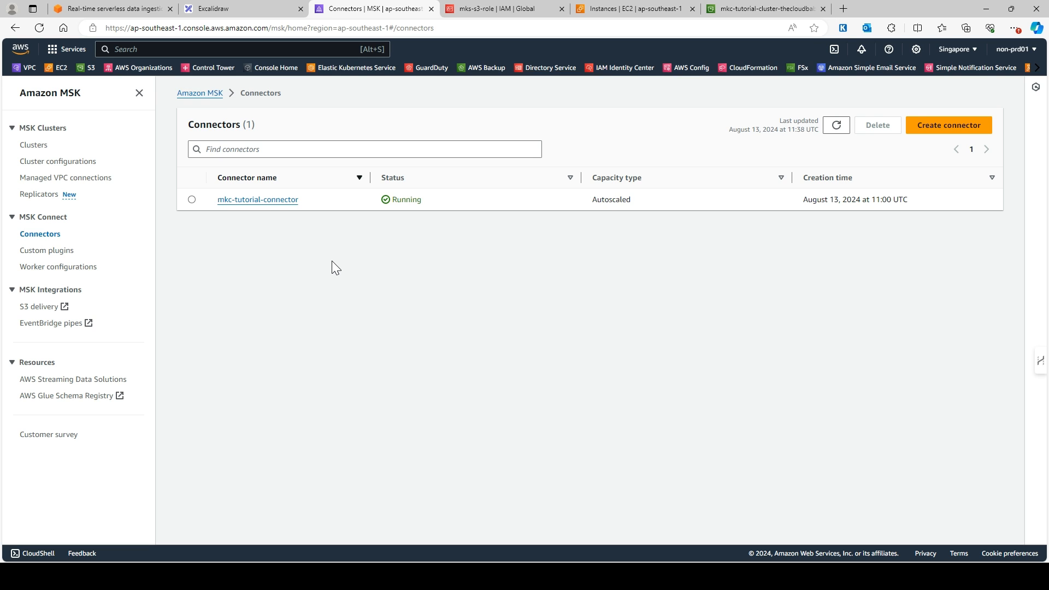
left_click(192, 199)
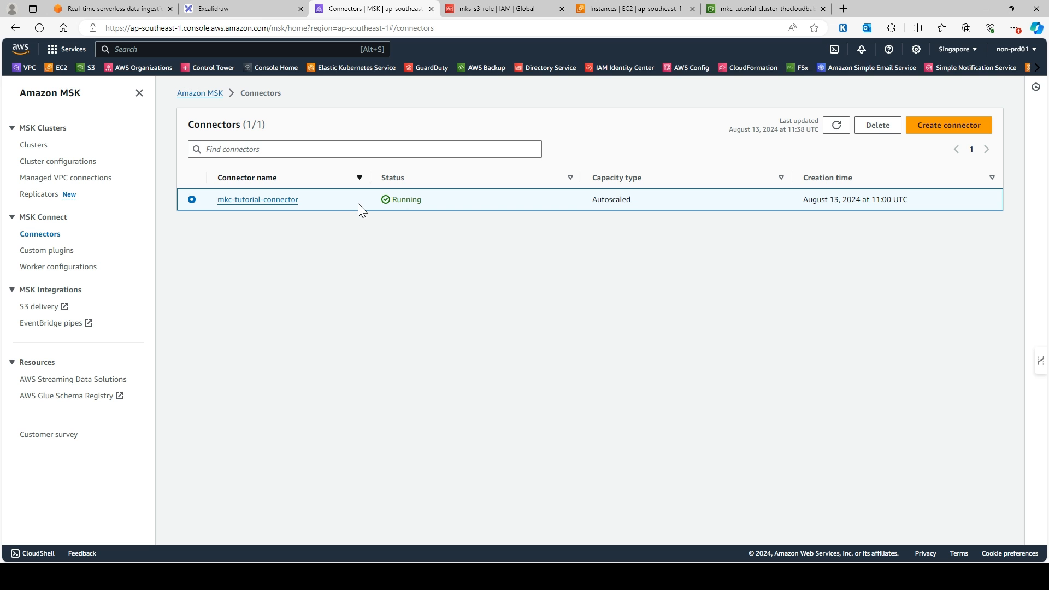
- Switch to the Excalidraw diagram and delete the "1 2 3" text above the S3 Bucket
left_click(249, 10)
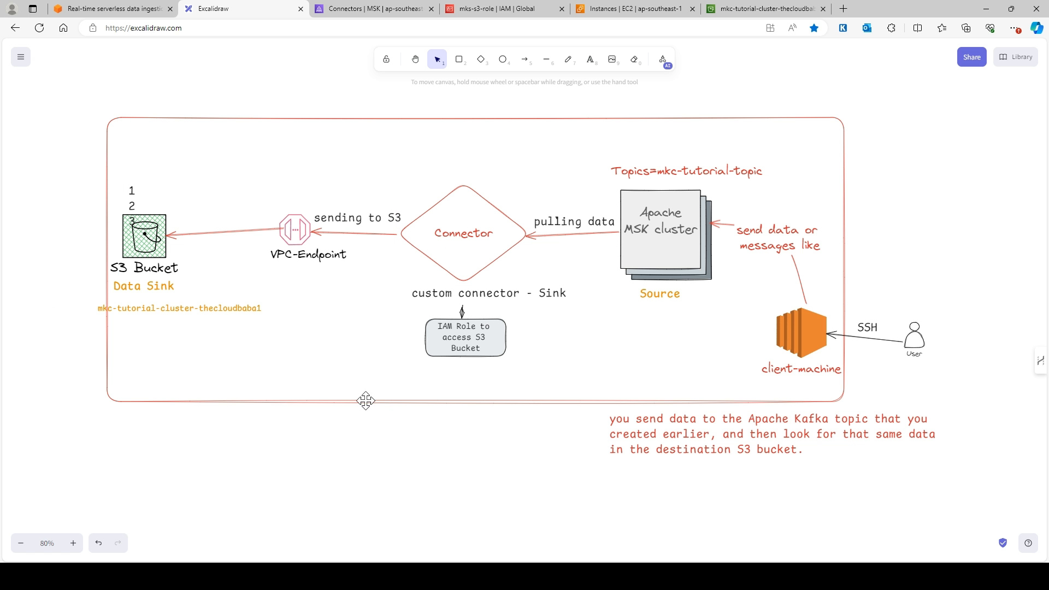
left_click(136, 205)
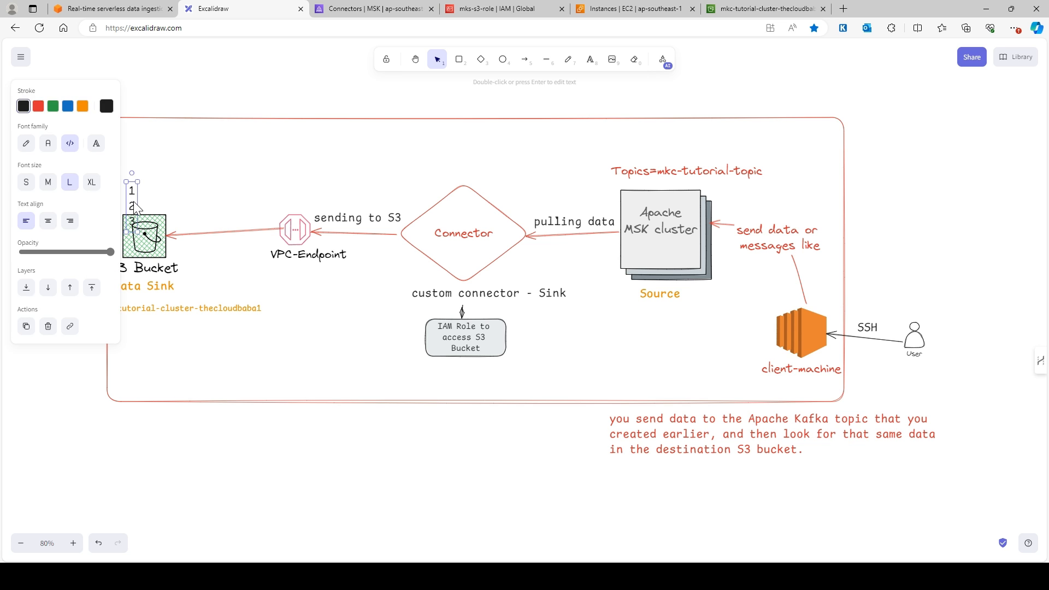
key("Delete")
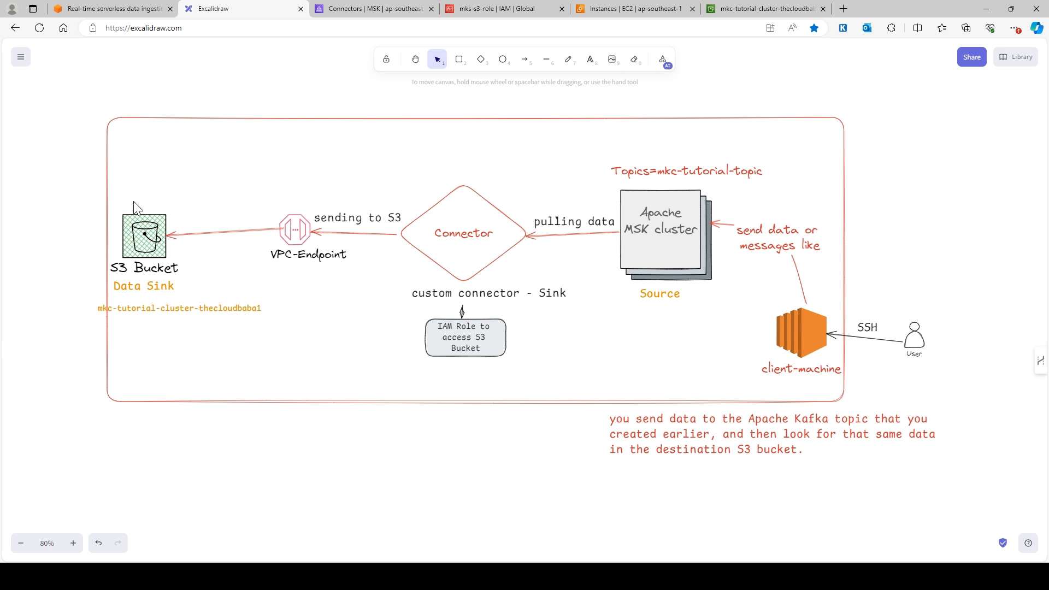
- Examine the diagram's data flow from the User and client-machine through the MSK cluster, Connector and VPC-Endpoint to the S3 Bucket
left_click(796, 328)
left_click(665, 233)
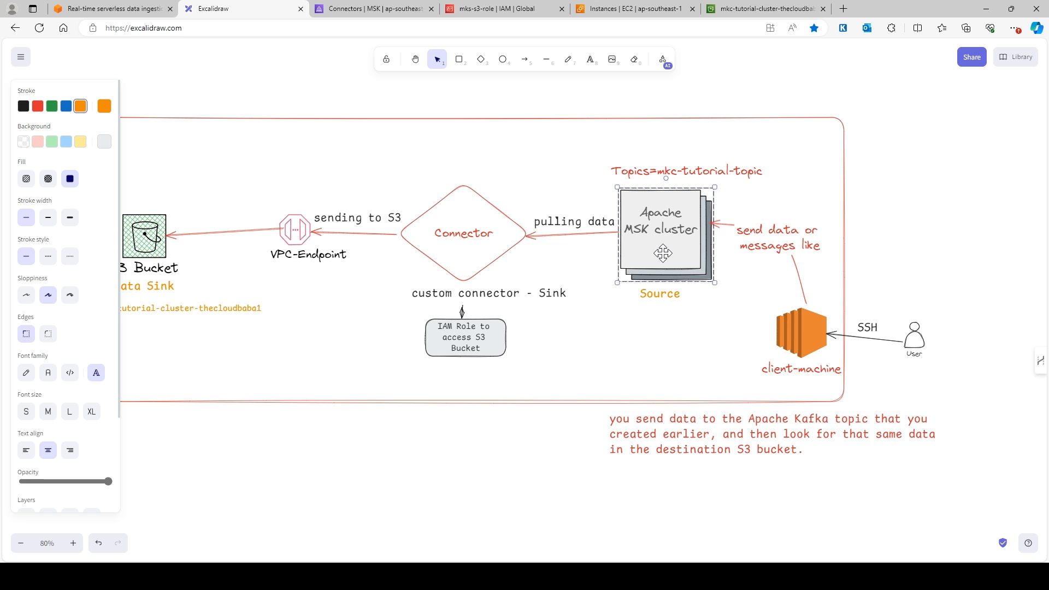
left_click(475, 233)
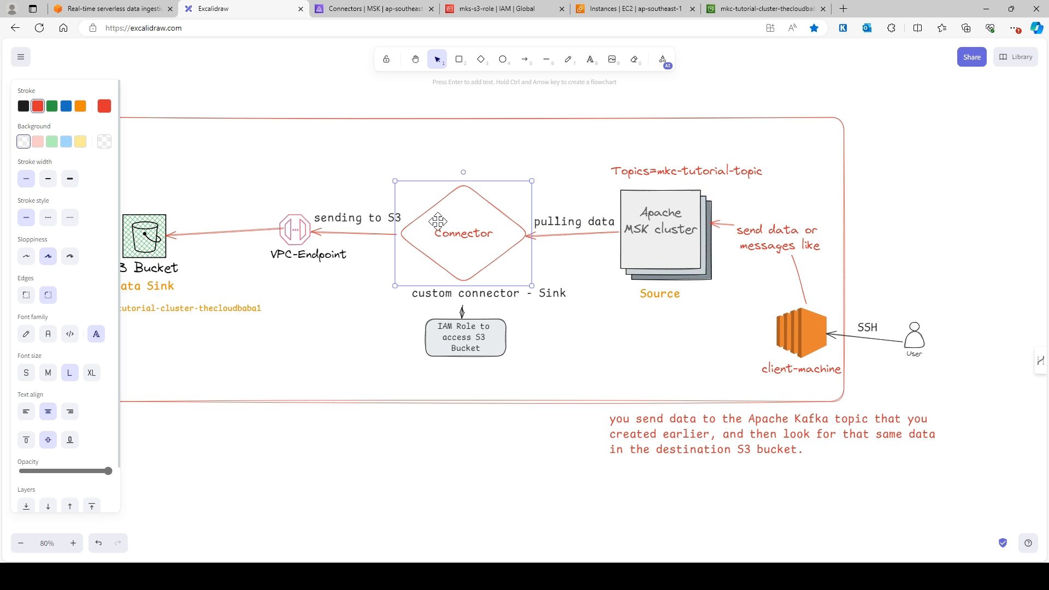
left_click(295, 226)
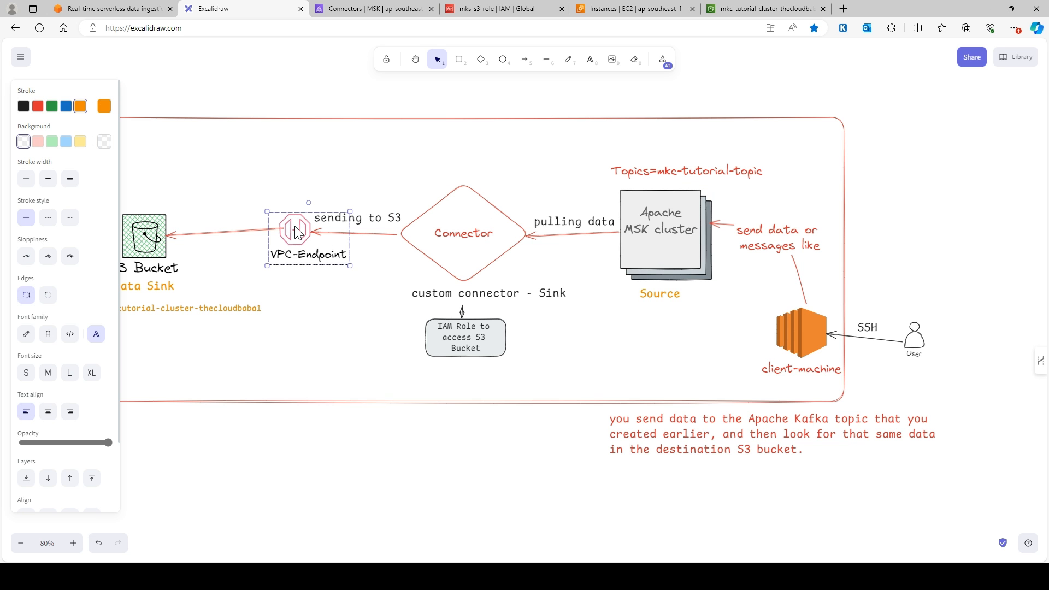
left_click(149, 234)
left_click(460, 333)
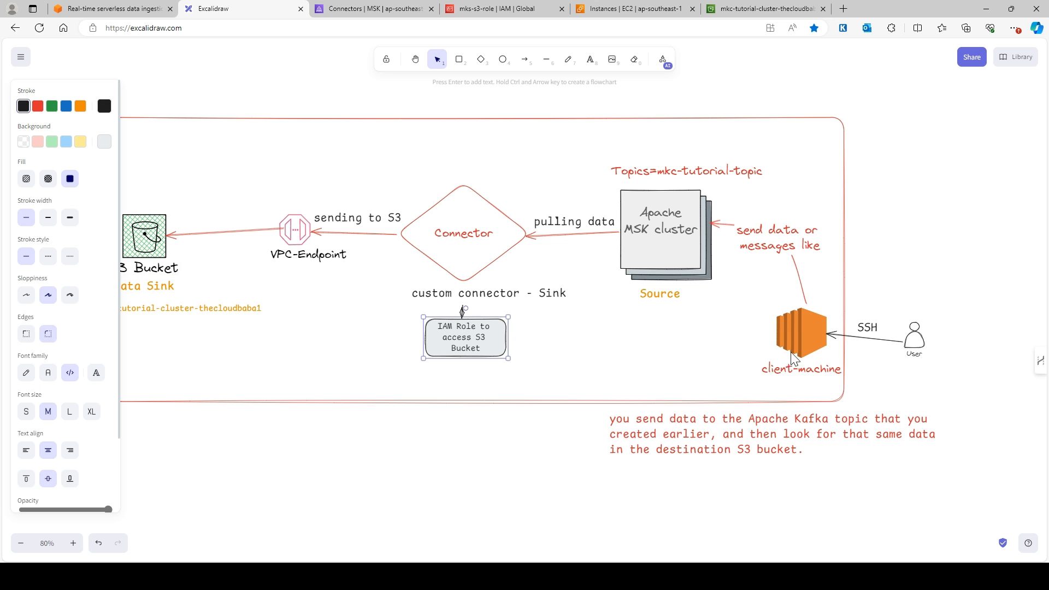
left_click(917, 340)
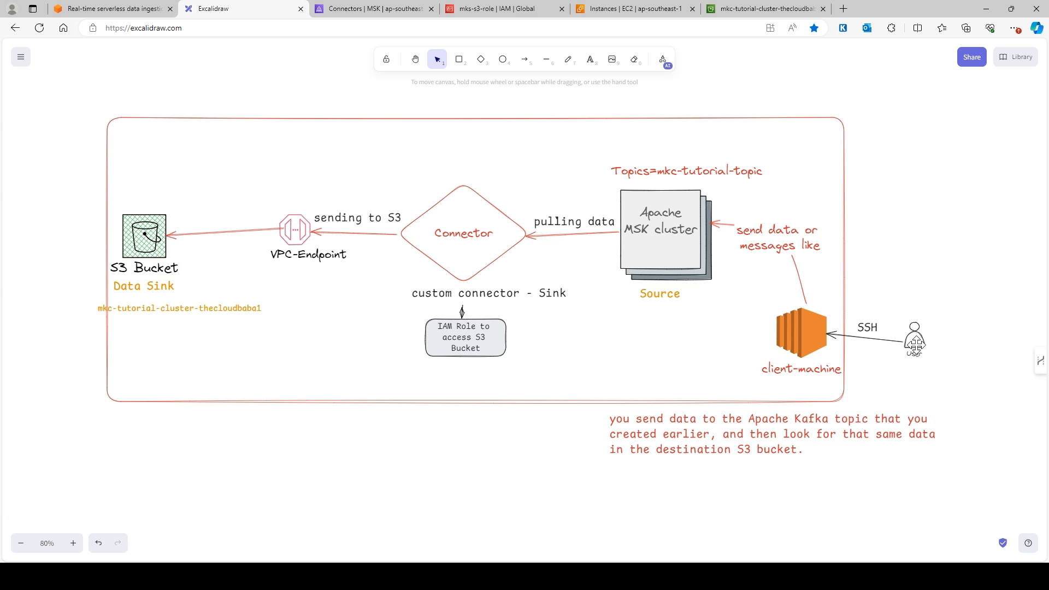
left_click(911, 348)
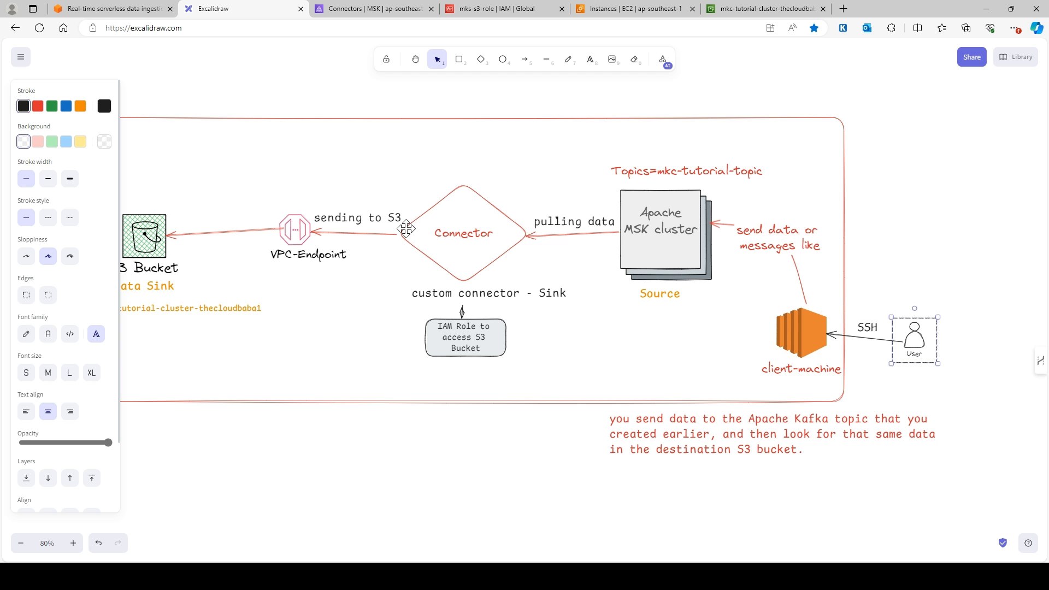
- Switch to the mkc-tutorial-cluster-thecloudbaba1 bucket in S3 and open the folder tutorial/mkc-tutorial-topic/partition=0/
left_click(756, 12)
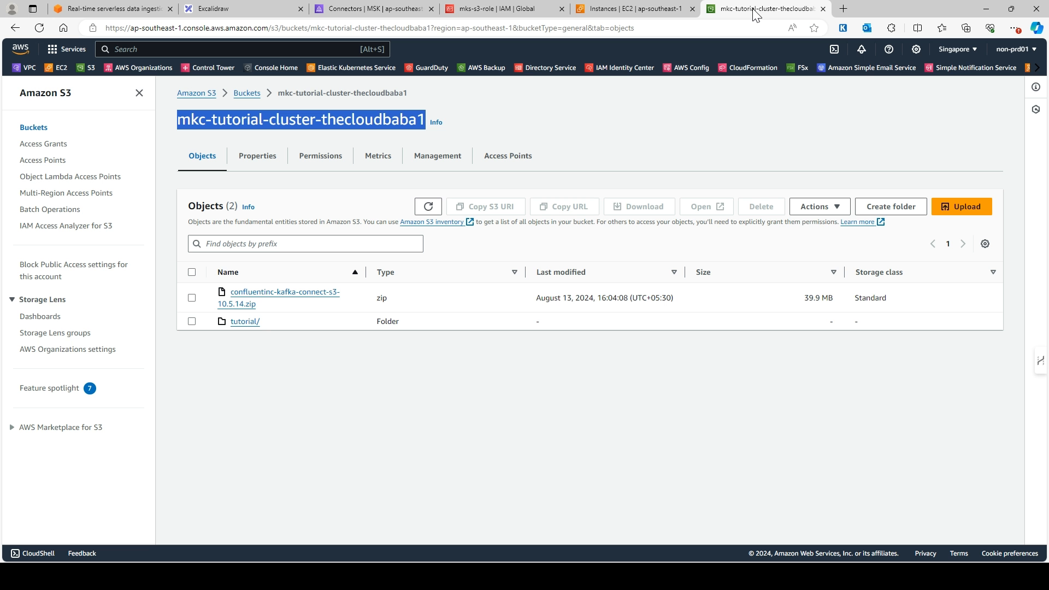
left_click(244, 323)
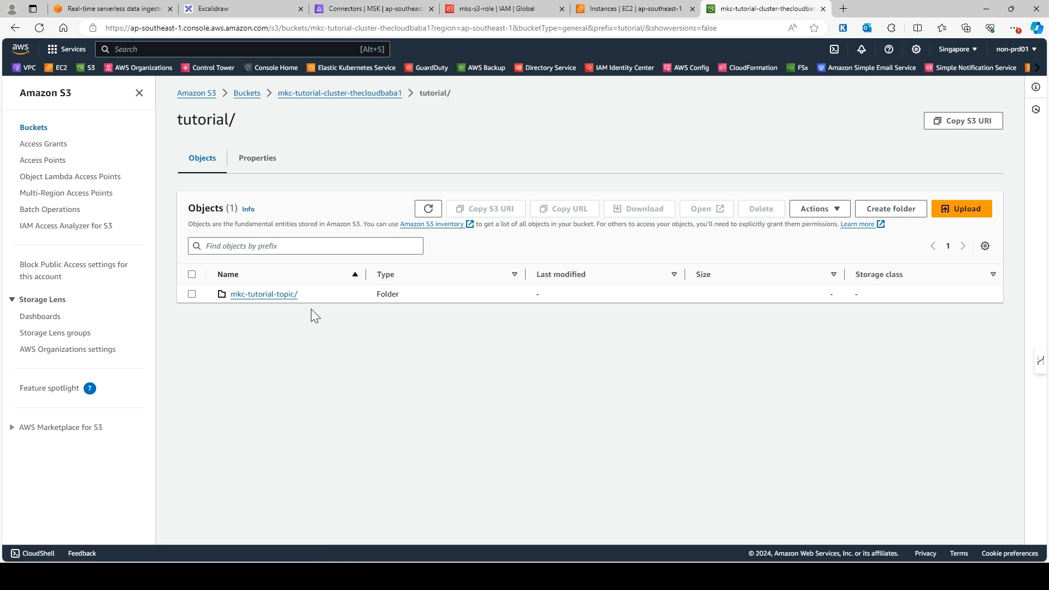
left_click(277, 297)
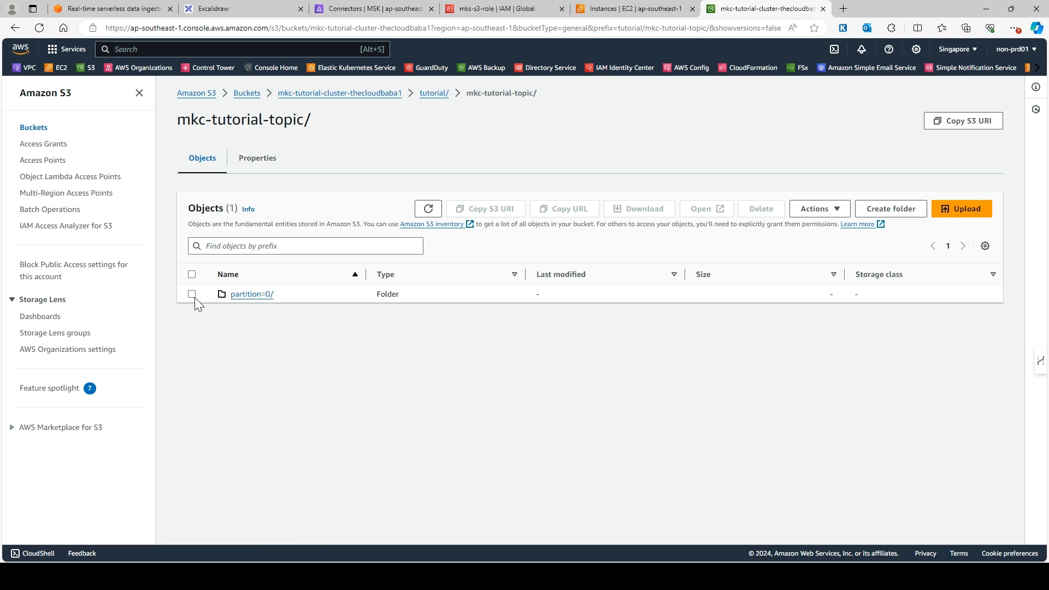
left_click(244, 295)
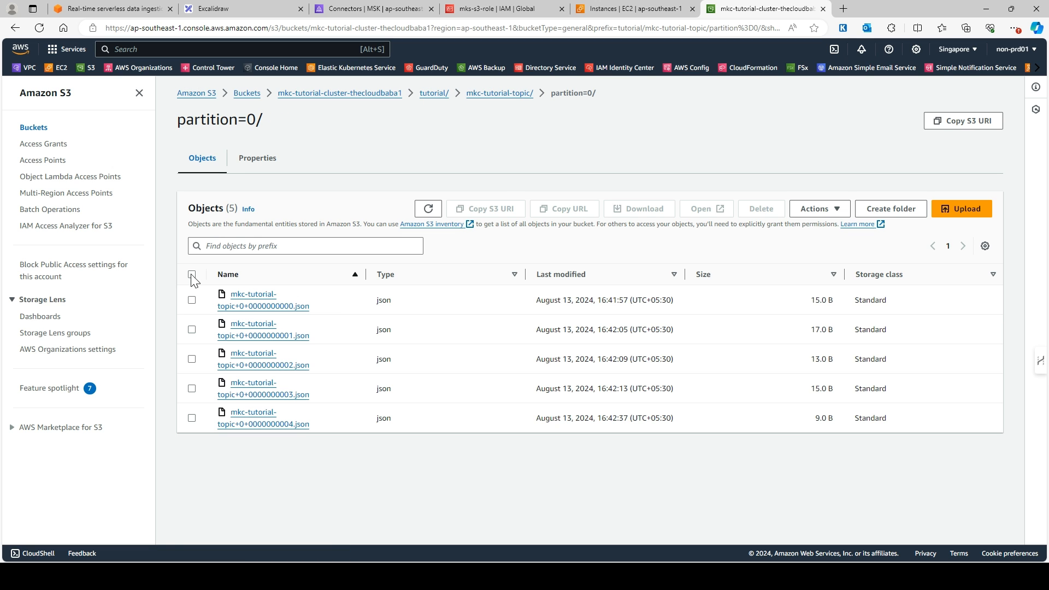
- Permanently delete all the JSON objects in partition=0/, confirming with "permanently delete", and go back up to the tutorial/ folder
left_click(192, 274)
left_click(760, 208)
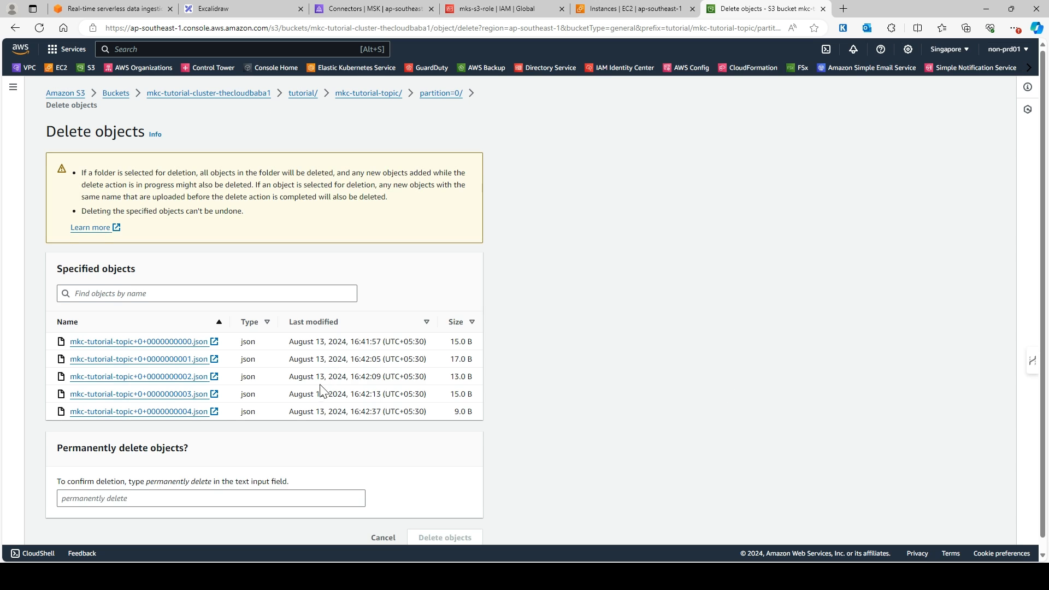
left_click_drag(214, 470, 147, 470)
key("ctrl+c")
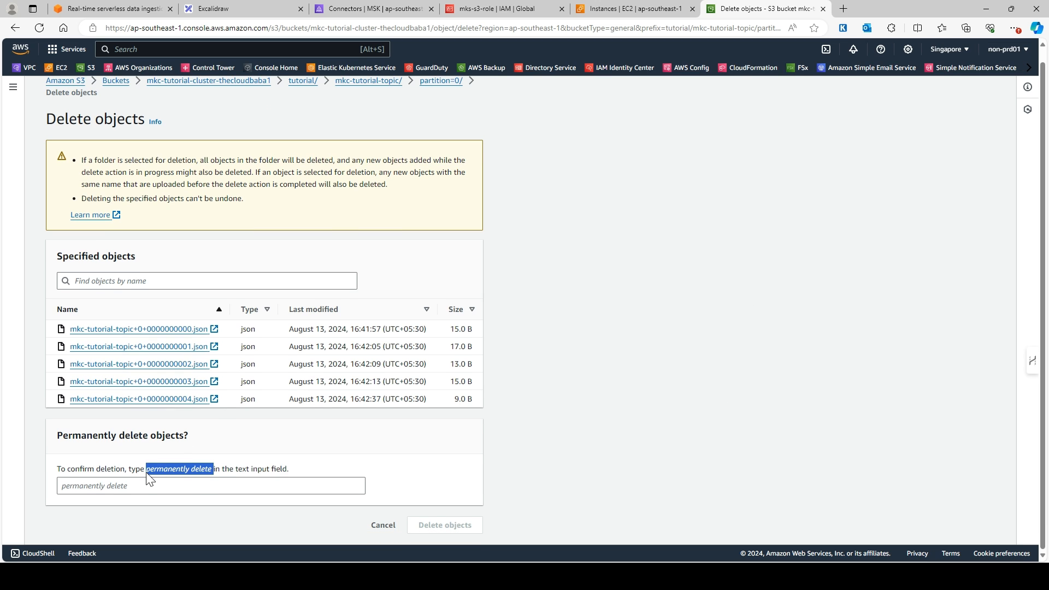
left_click(141, 485)
key("ctrl+v")
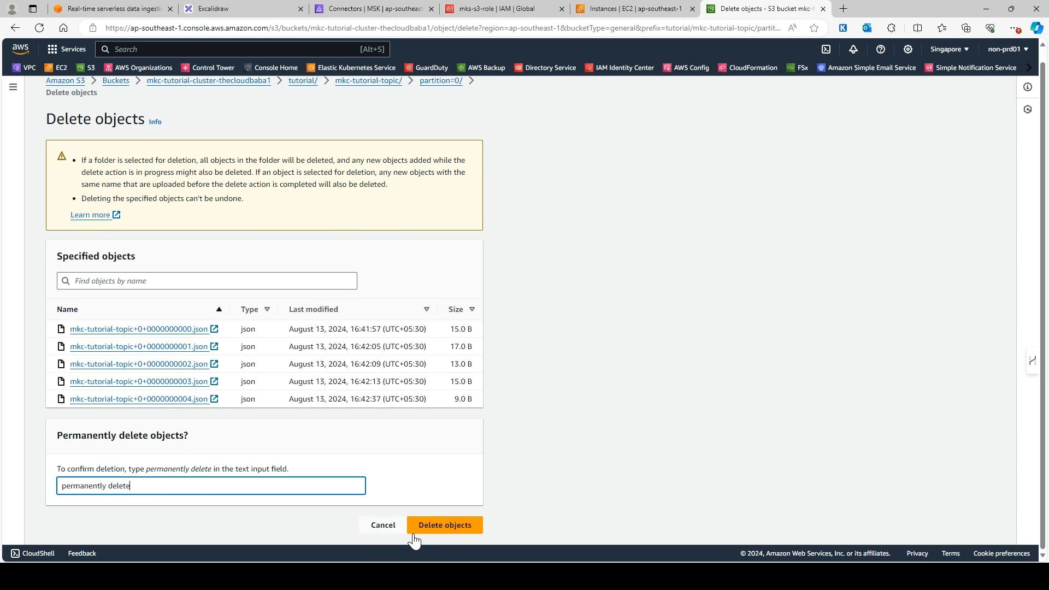
left_click(457, 525)
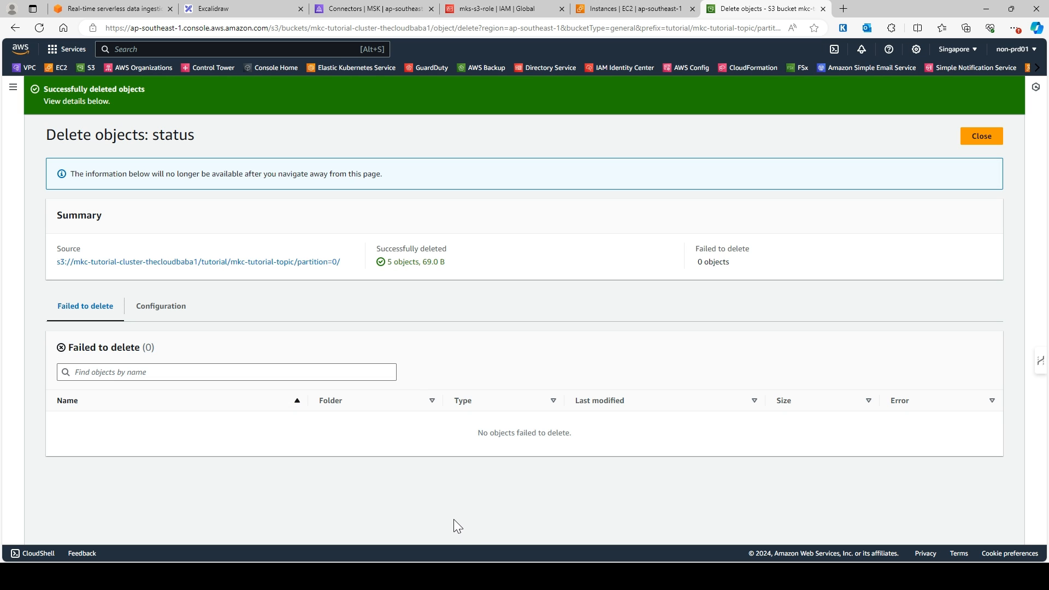
left_click(979, 137)
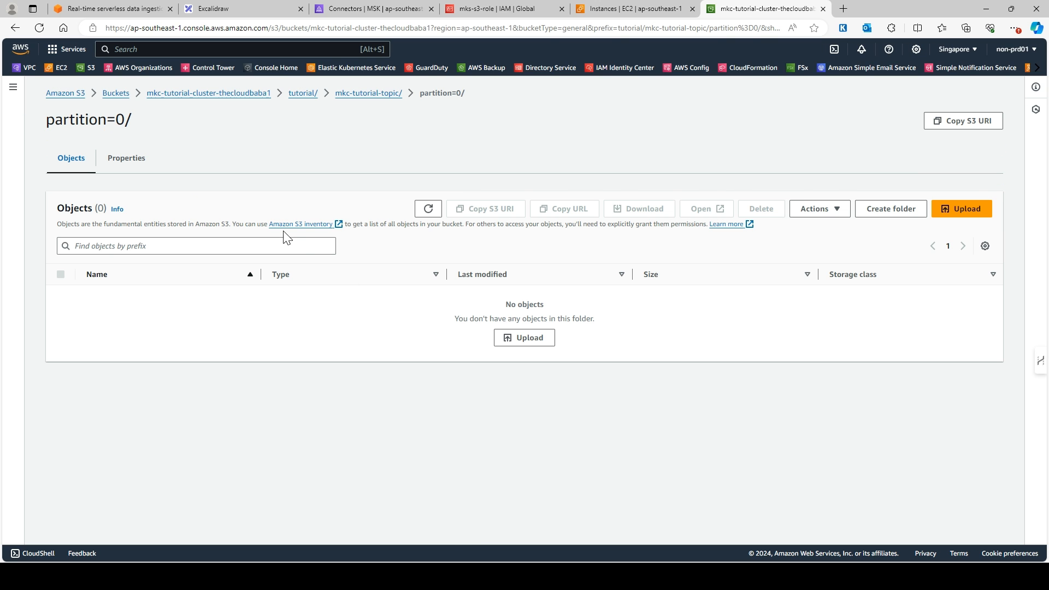
left_click(369, 94)
left_click(303, 94)
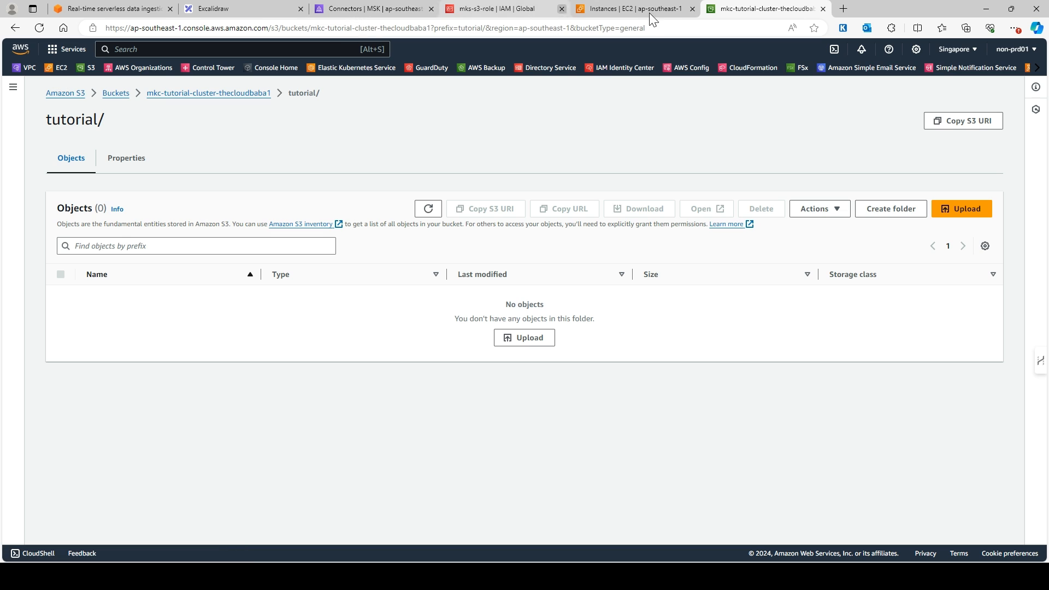
- Connect to the mkc-tutorial-client instance with EC2 Instance Connect as ec2-user and clear its terminal
left_click(649, 12)
left_click(748, 89)
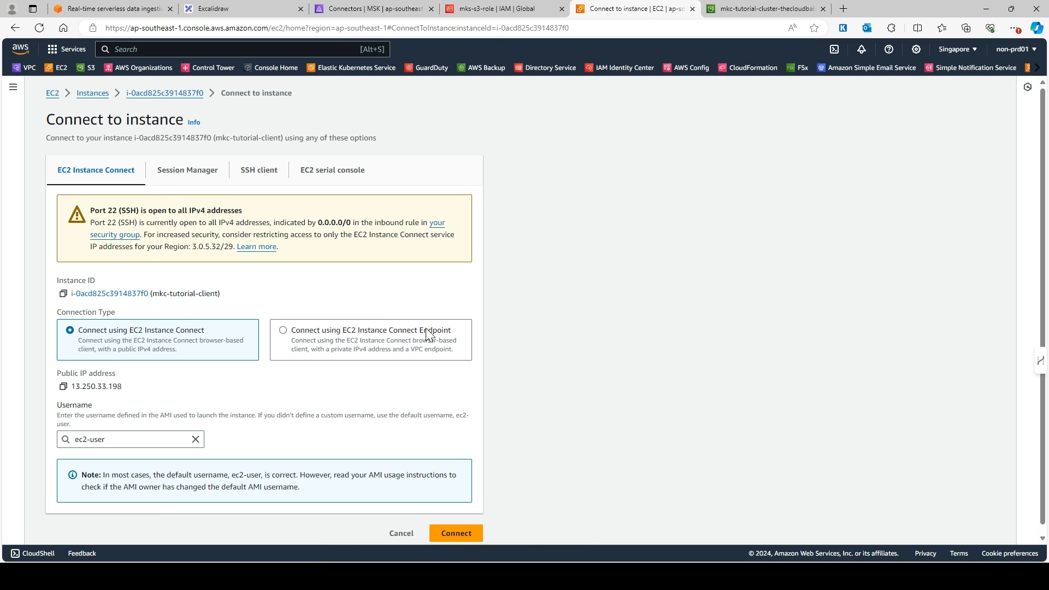
left_click(464, 522)
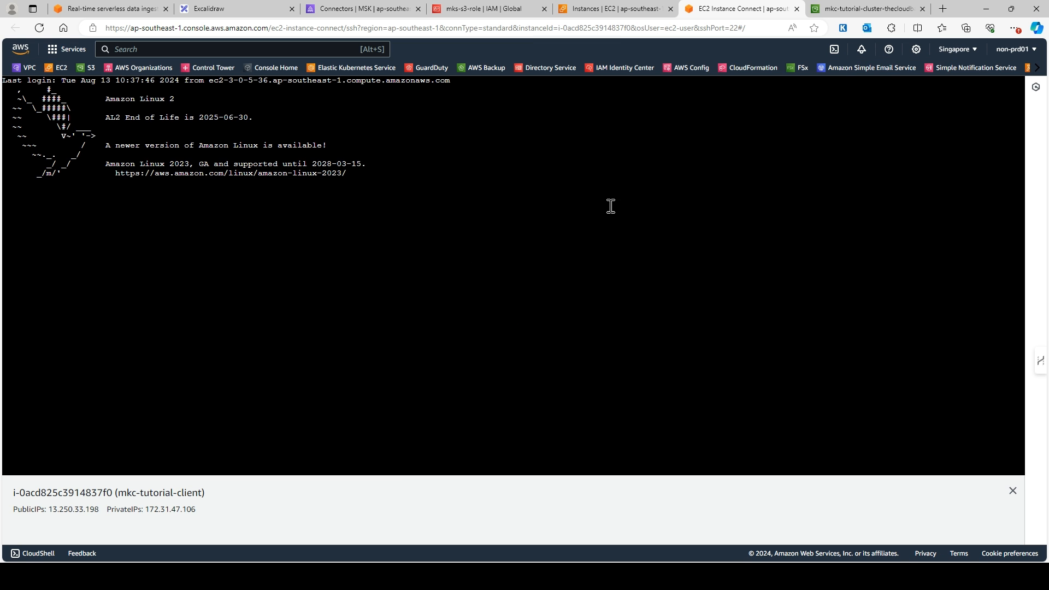
key("ctrl+l")
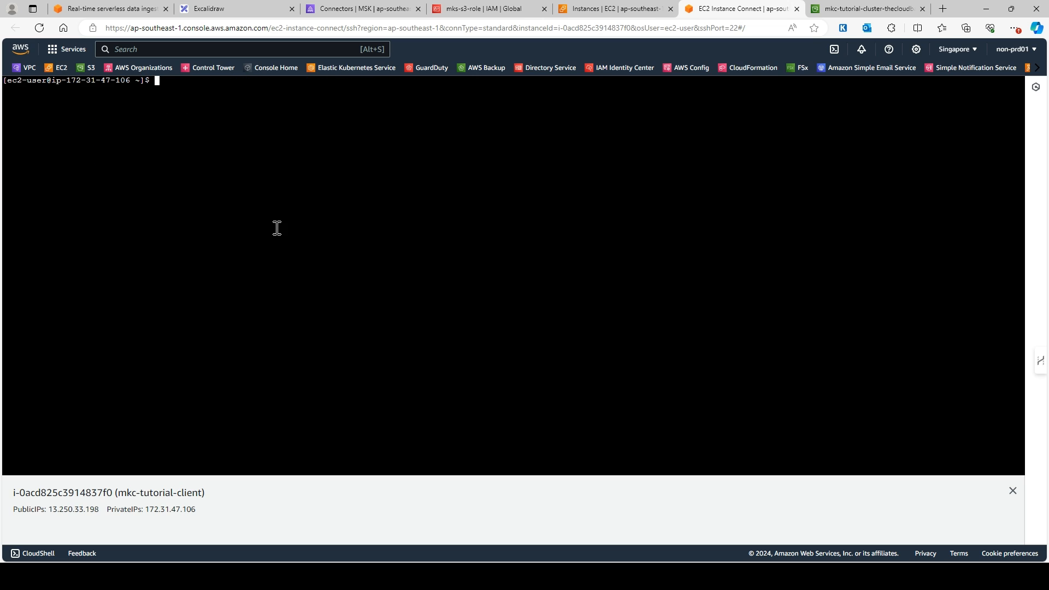
- Switch to the Notepad notes and examine the commands for installing Java and Kafka and for creating the topic
key("alt+Tab")
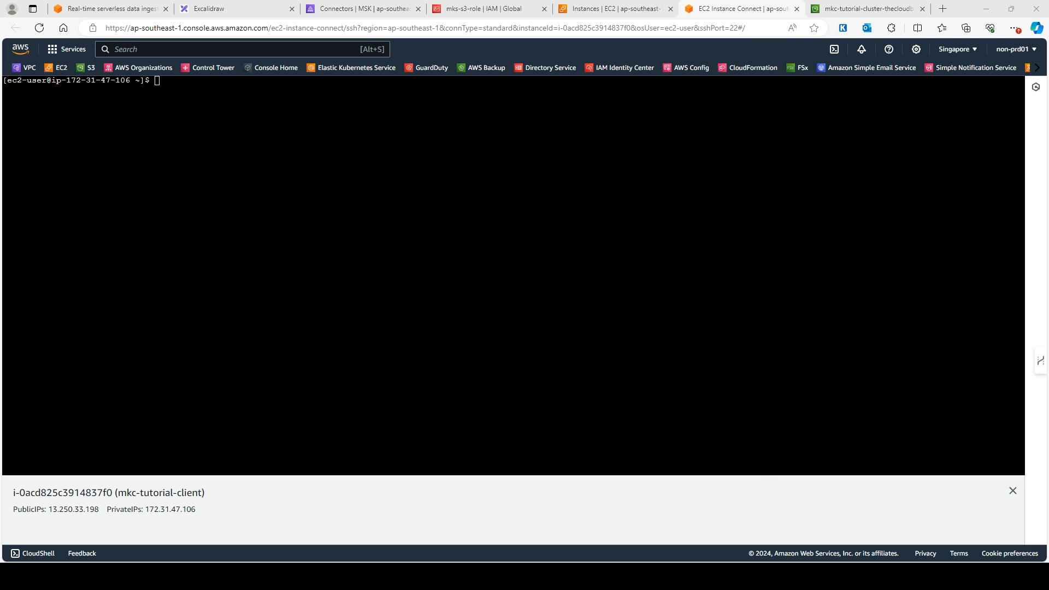
key("alt+Tab")
scroll(277, 243, "up", 6)
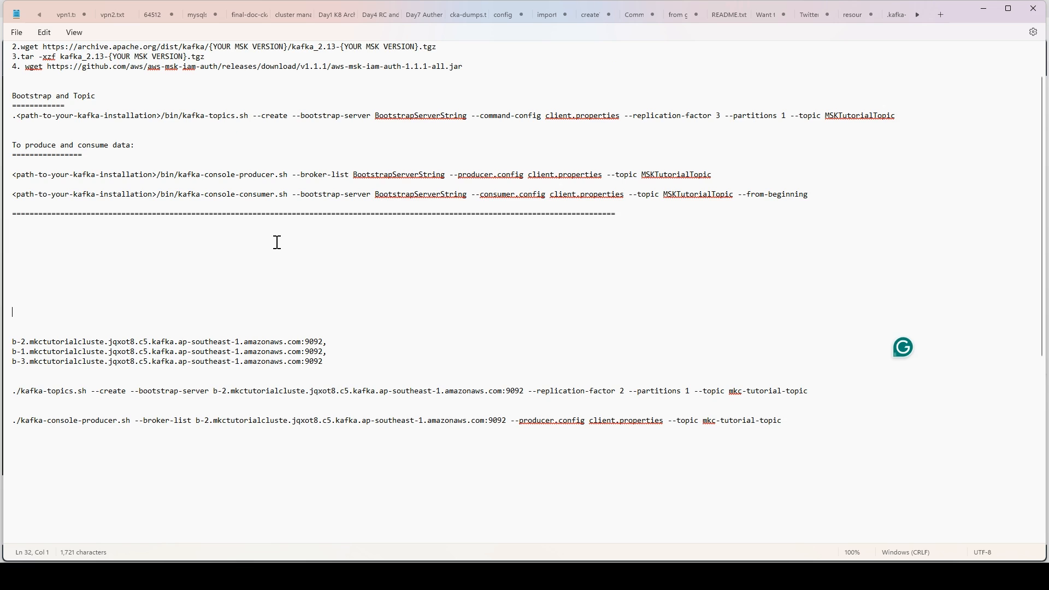
scroll(277, 241, "down", 3)
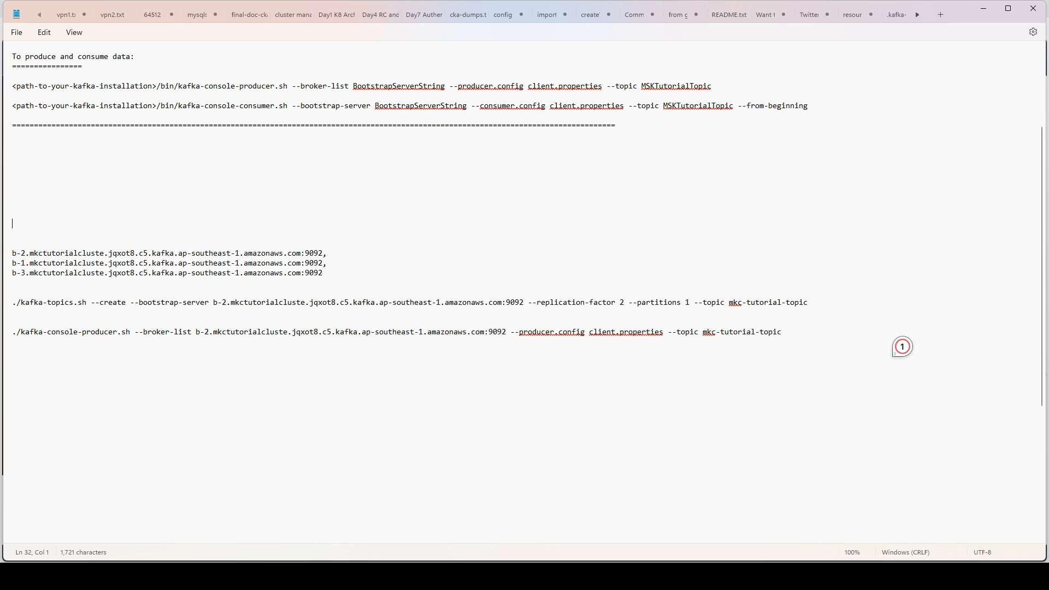
key("alt+Tab")
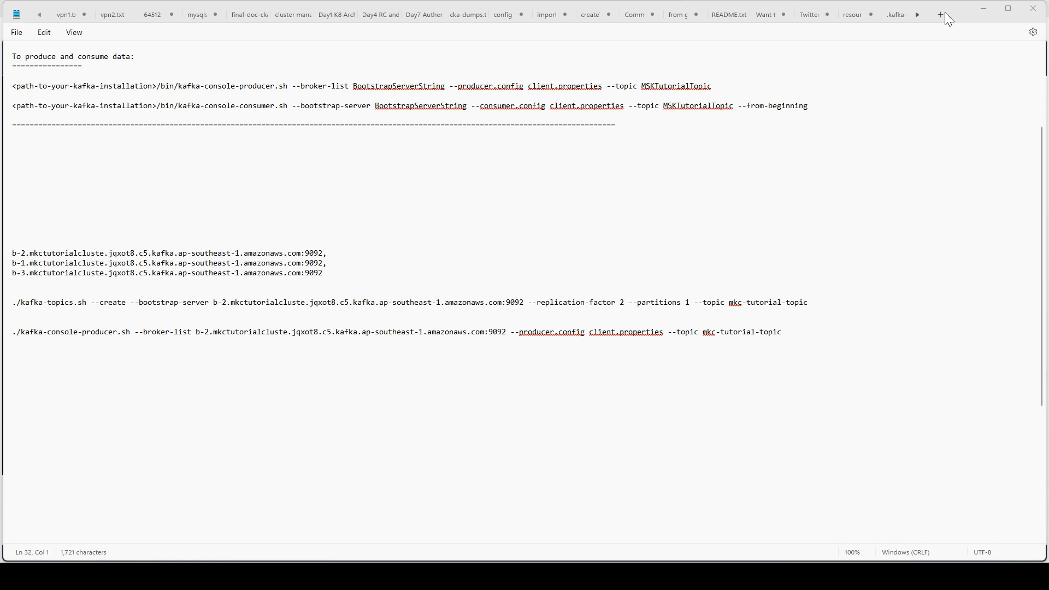
left_click(975, 5)
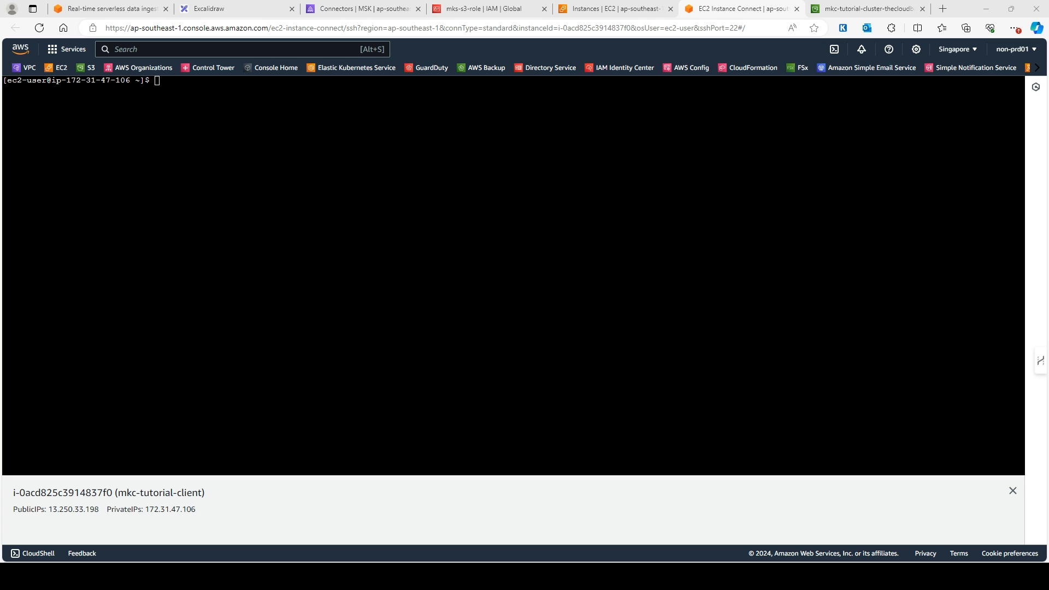
left_click(744, 576)
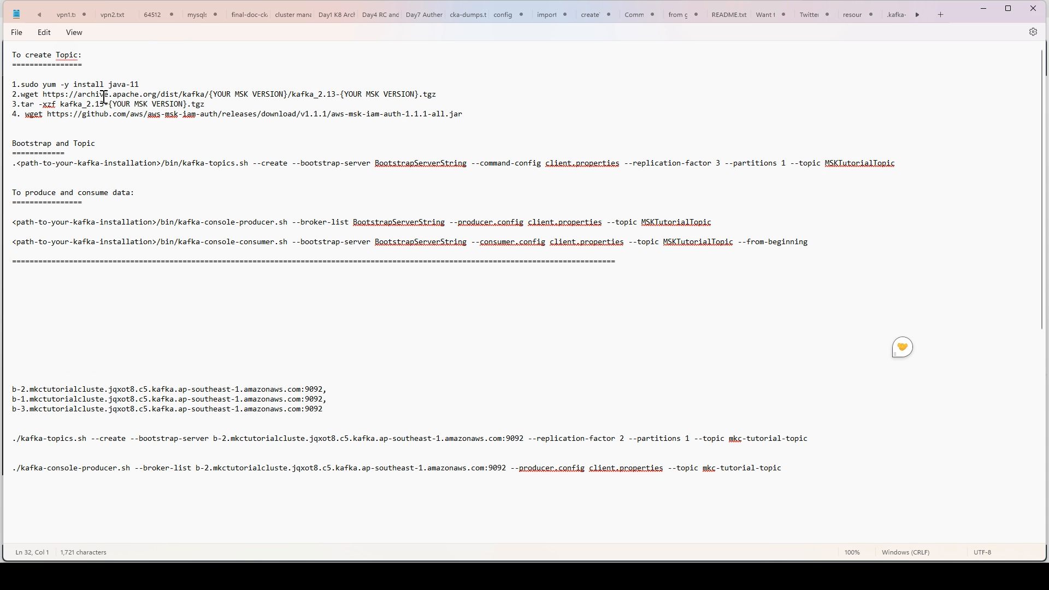
left_click_drag(148, 83, 12, 83)
left_click_drag(440, 94, 18, 101)
left_click_drag(226, 107, 12, 106)
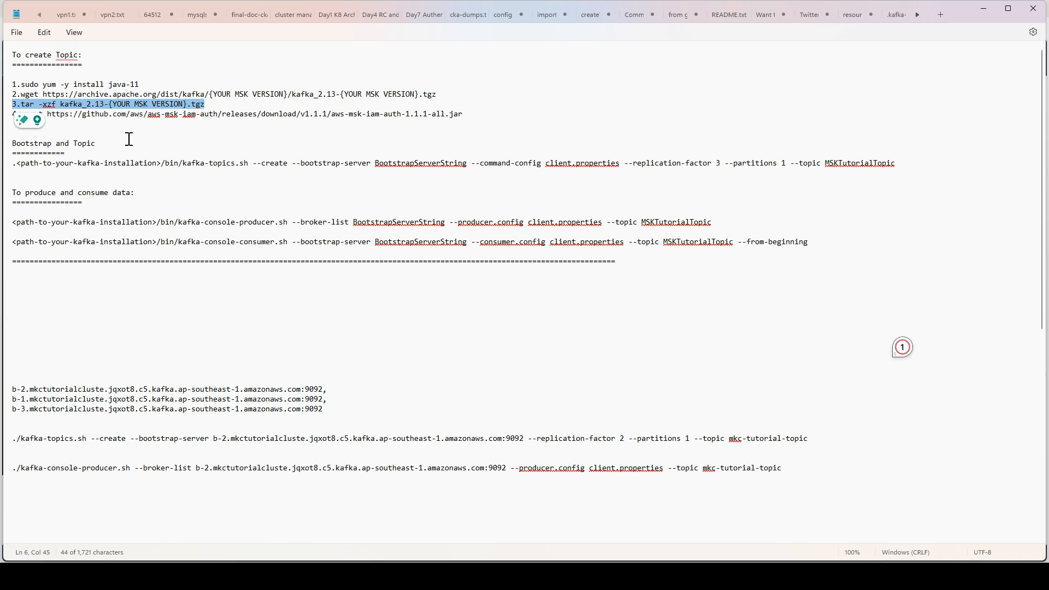
left_click(129, 139)
left_click_drag(478, 114, 328, 113)
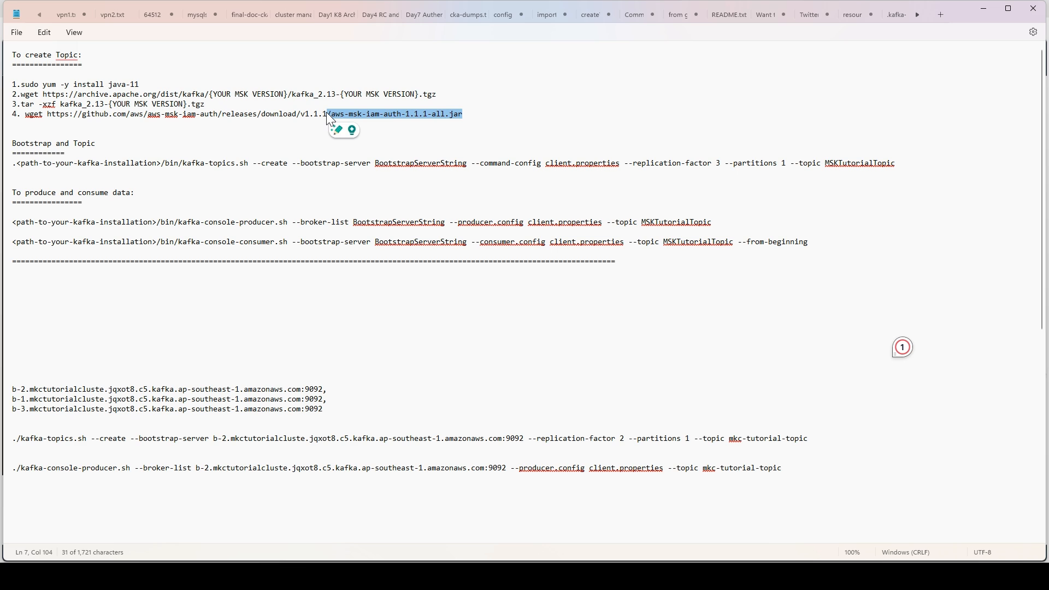
left_click_drag(483, 116, 20, 115)
- Copy the Java install, Kafka wget and tar commands and paste them between the broker addresses and the kafka-topics.sh command
left_click_drag(206, 104, 4, 91)
key("ctrl+c")
left_click(28, 421)
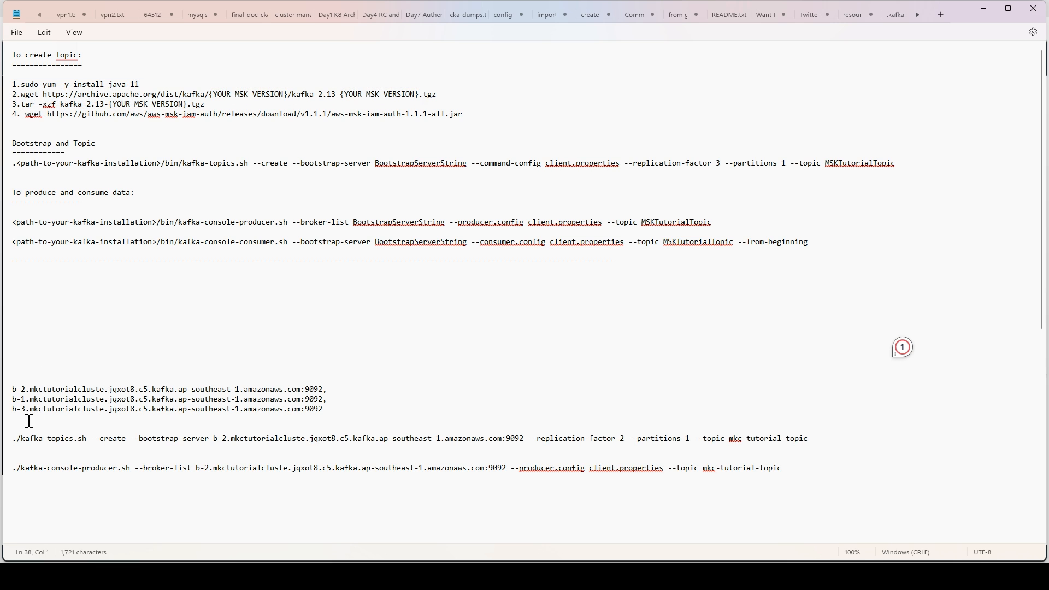
key("Return")
key("Return")
key("ctrl+v")
scroll(55, 426, "down", 7)
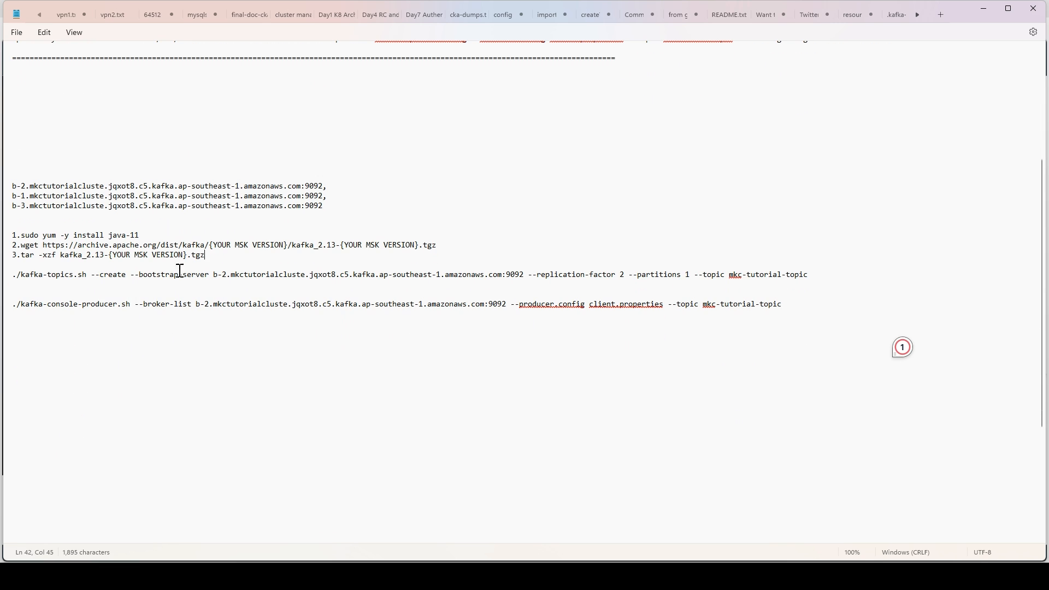
- Add the heading "AWS MSK Client Information:" above the three broker addresses
left_click(23, 176)
type("AWS MSK Client In")
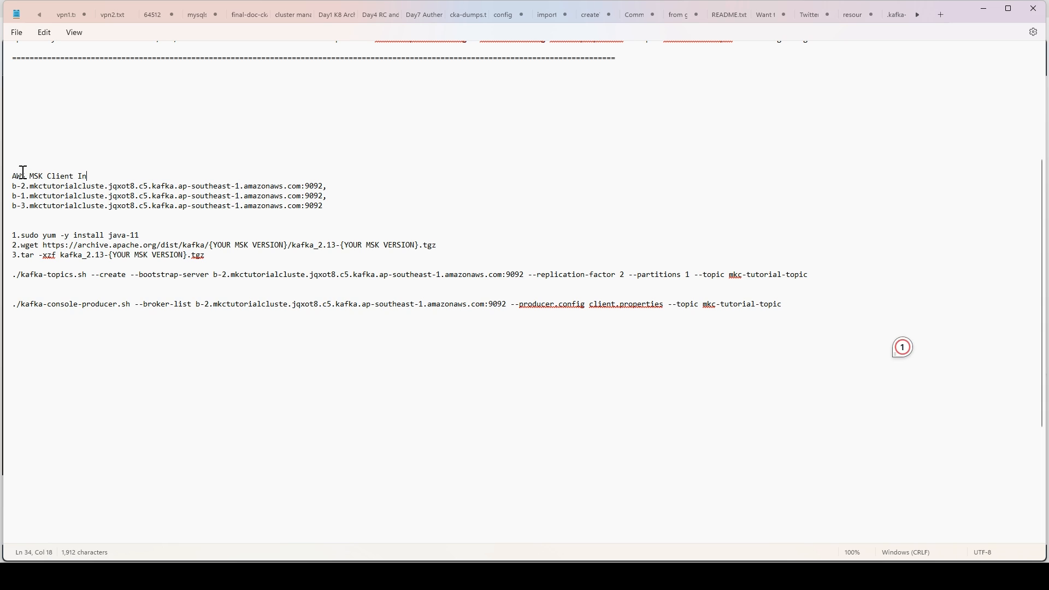
type("formatin")
type("n:")
- Insert the line "Execute these commands on Client machine" above the pasted installation commands
left_click(37, 225)
key("Return")
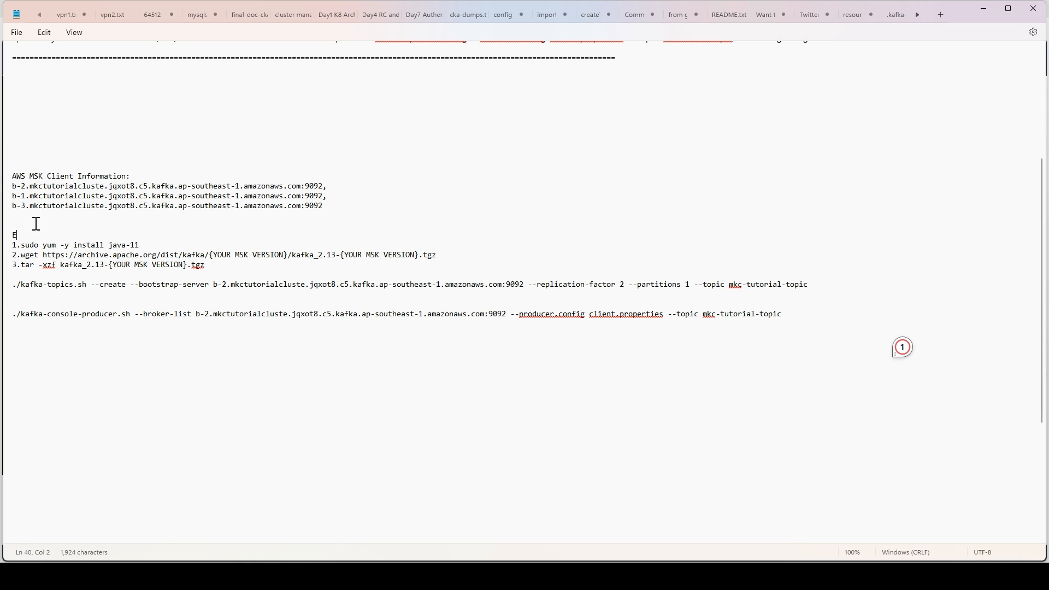
type("Execute these commands on Client machine")
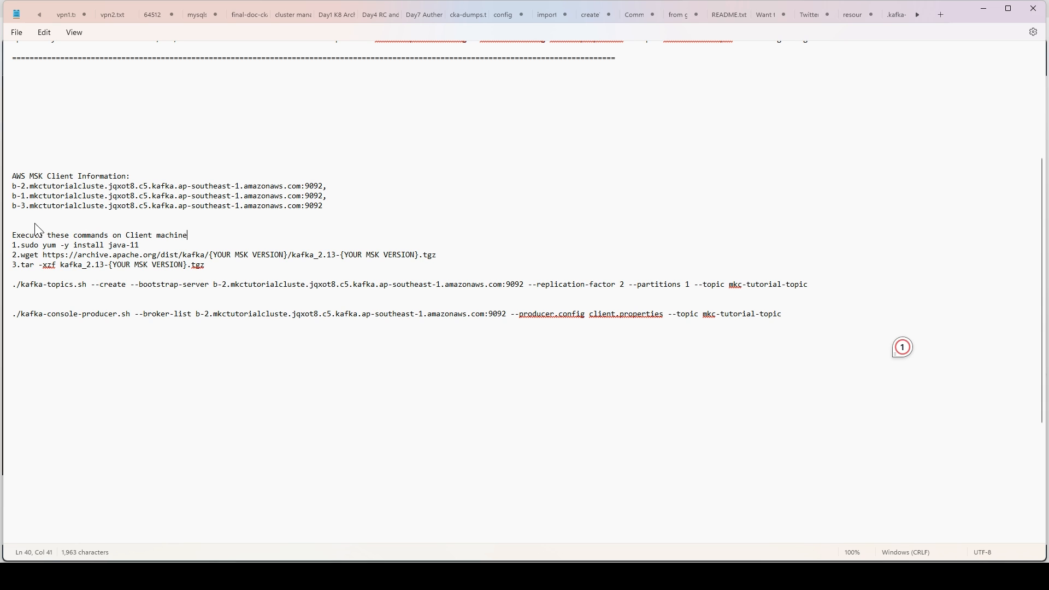
- End the line "Execute these commands on Client machine" with a colon and add a blank line below it
type(":")
key("Return")
- Examine the Java, wget and tar commands, including the MSK version placeholder, and compare the notes with the reference commands above
left_click_drag(212, 275, 13, 255)
left_click(290, 265)
left_click_drag(289, 266, 217, 266)
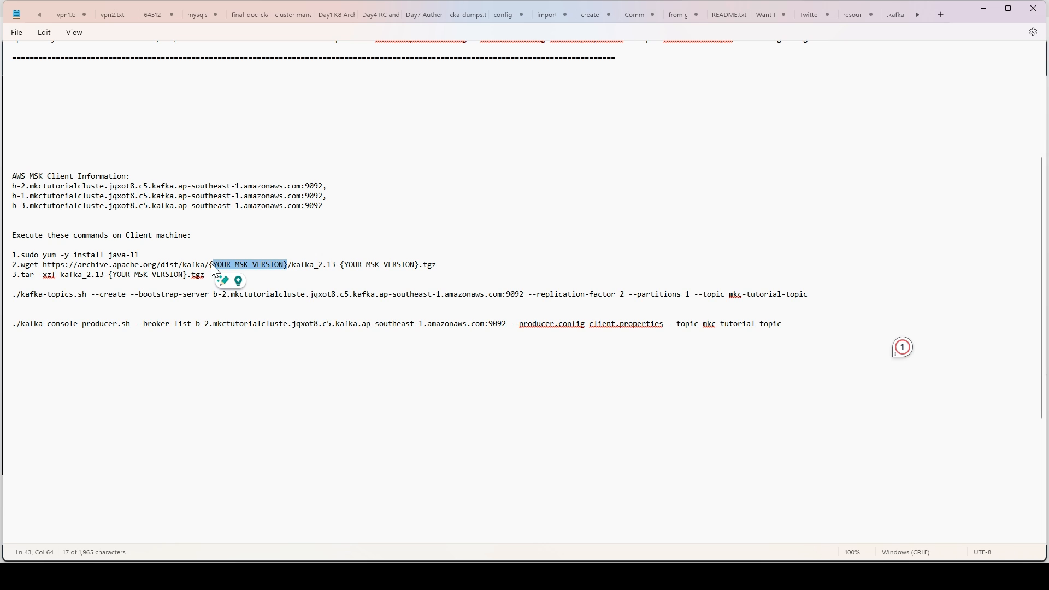
right_click(200, 275)
left_click(38, 375)
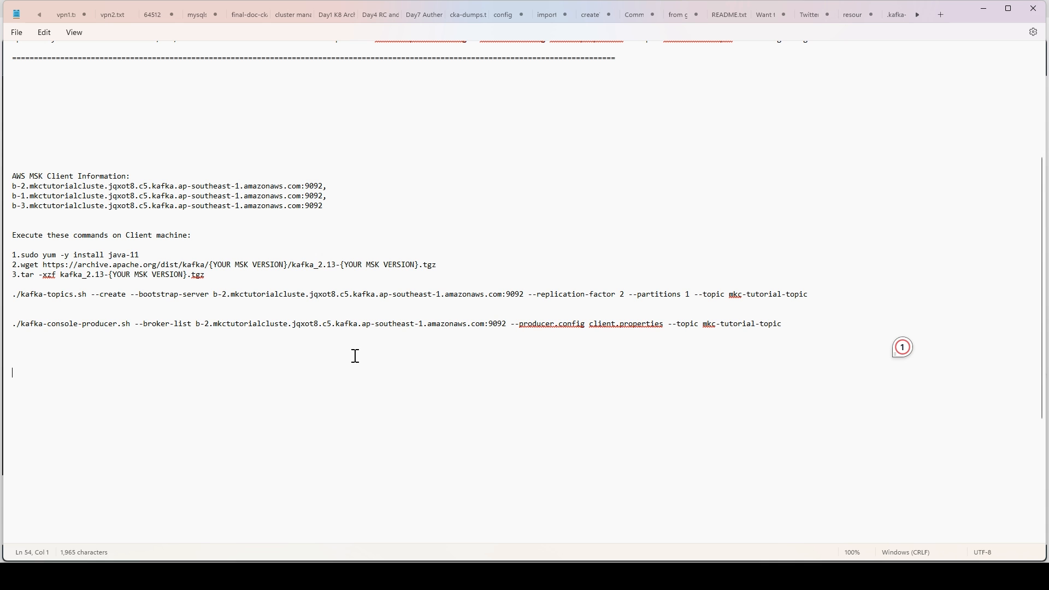
scroll(793, 322, "up", 6)
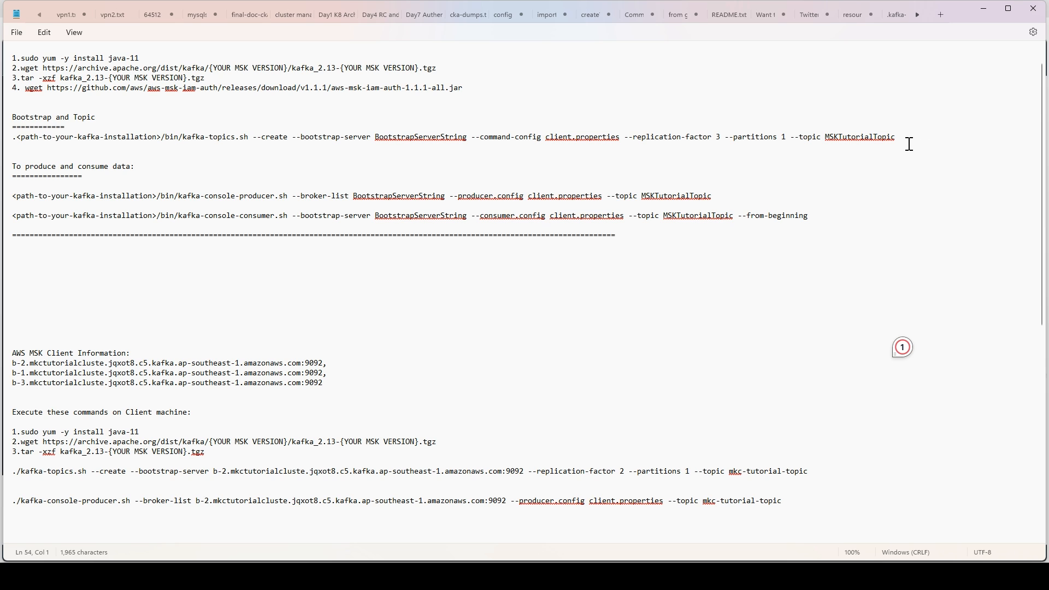
scroll(456, 392, "down", 3)
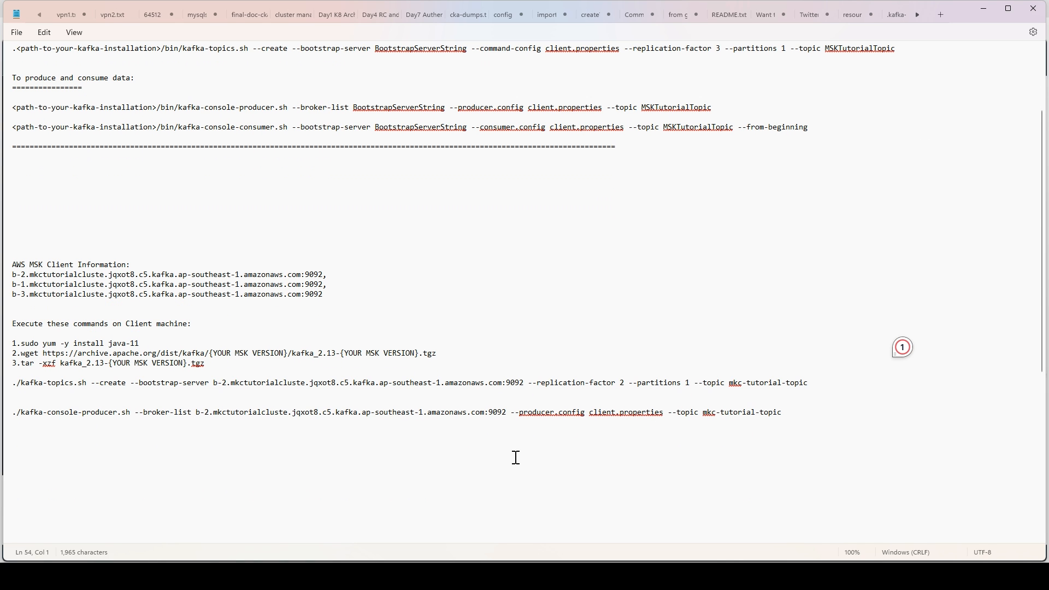
key("alt+Tab")
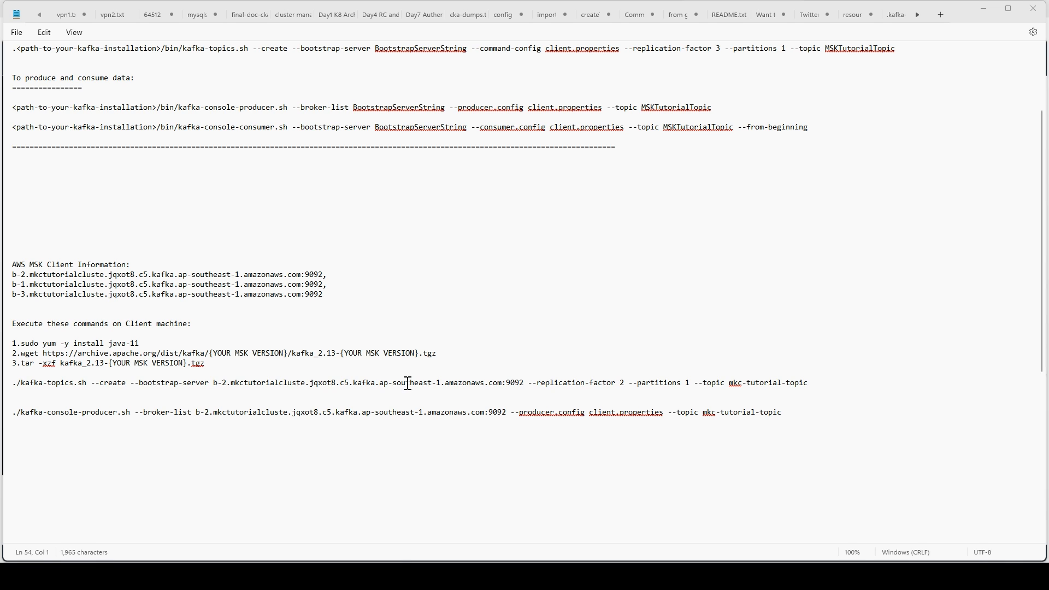
left_click(508, 362)
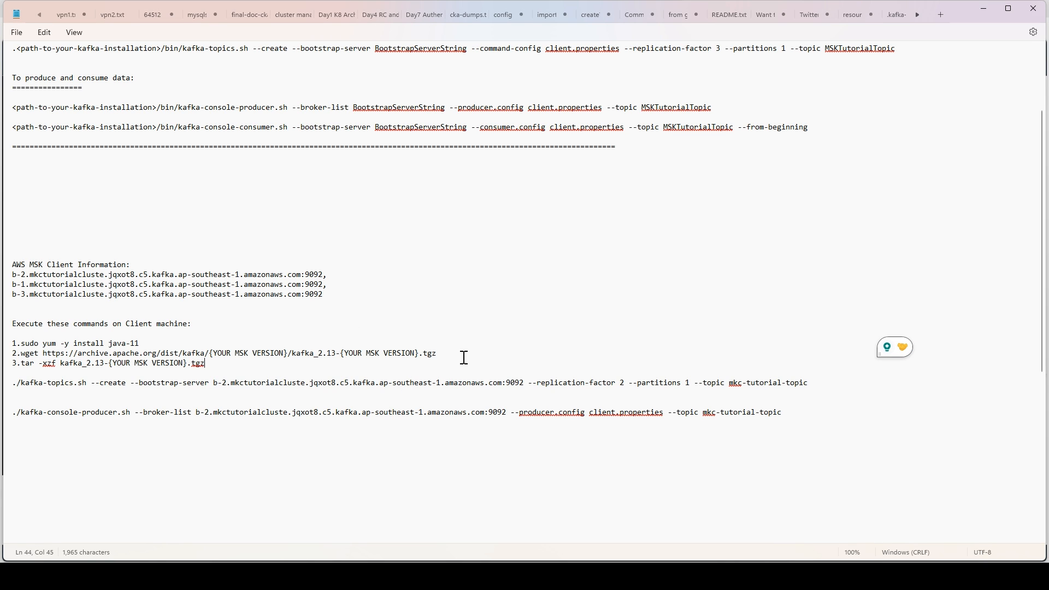
key("Return")
key("Return")
type("<path-to-your-kafka-installation>/bin/kafka-topics.sh --create --bootstrap-server bootstrapServerString --replication-factor 2 --partitions 1 --topic mkc-tutorial-topic")
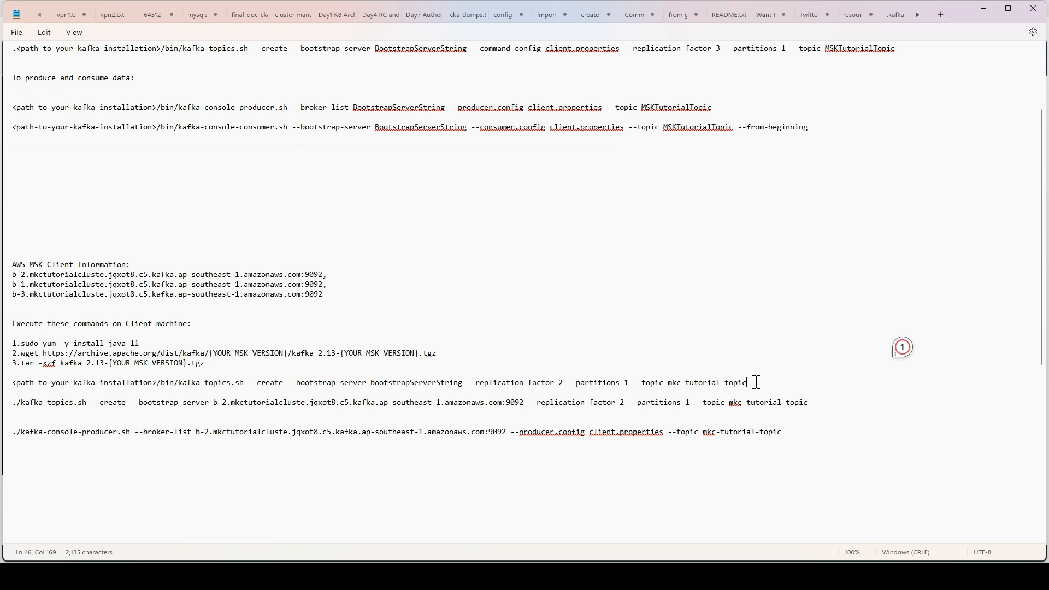
type("Dome")
key("BackSpace")
key("BackSpace")
type("ne:")
left_click_drag(813, 383, 11, 386)
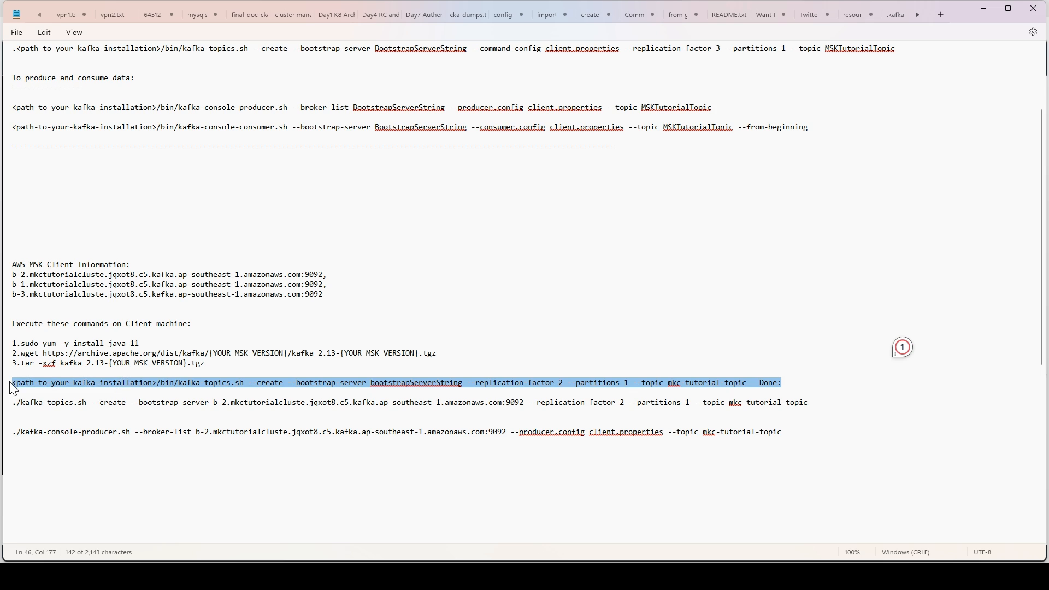
key("BackSpace")
- Append "Done!" to the kafka-topics.sh create command and return to the client machine's EC2 Instance Connect terminal
left_click(821, 403)
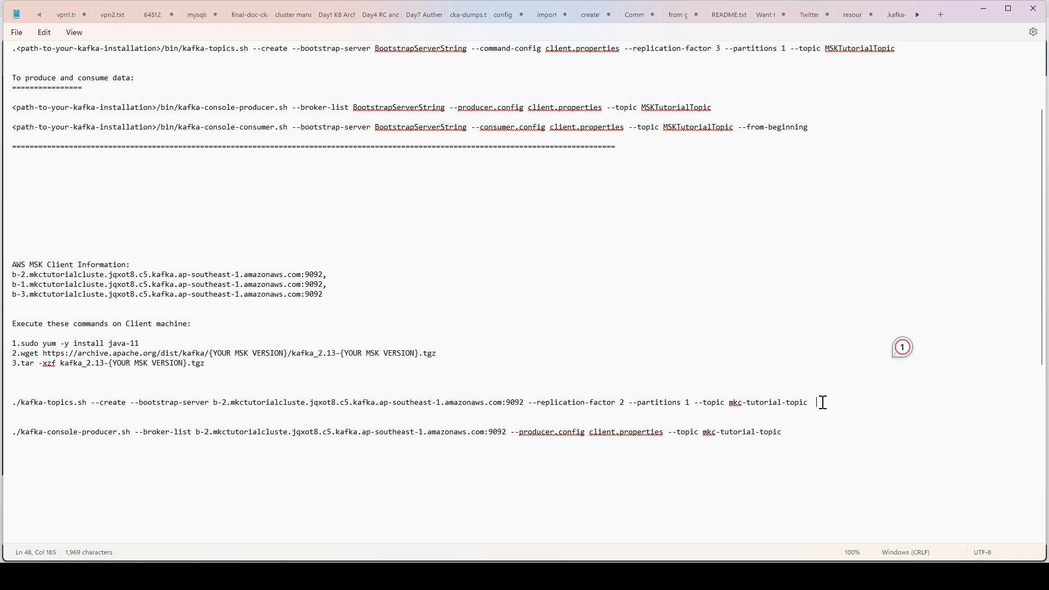
type("Done!")
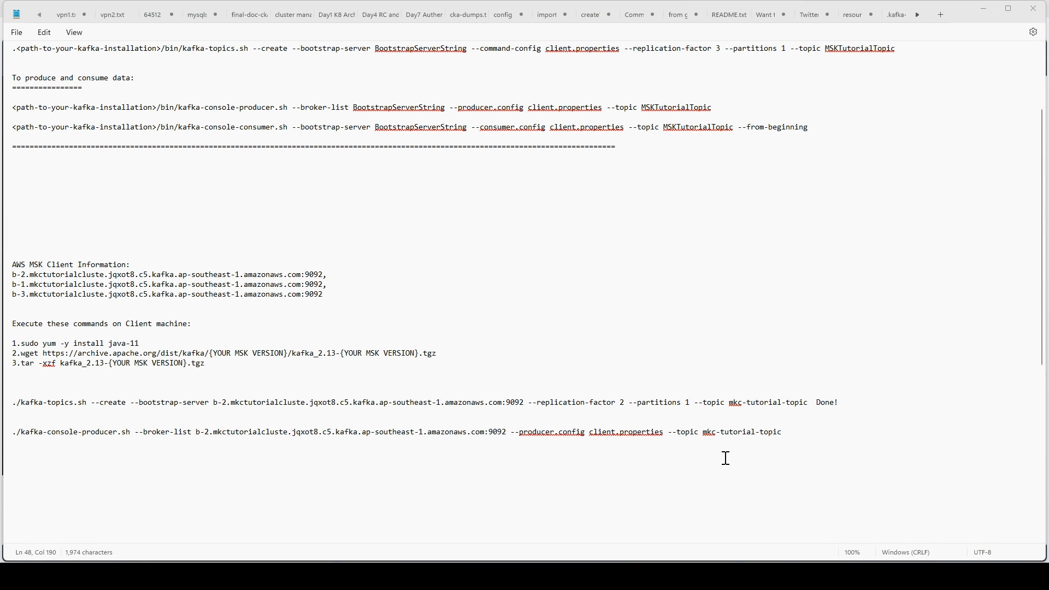
left_click(983, 8)
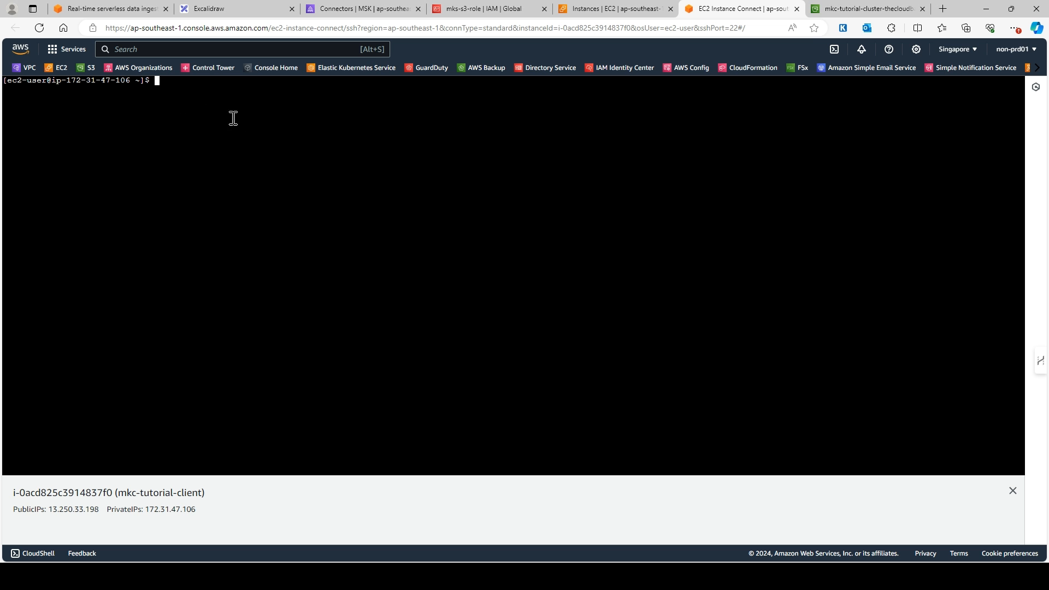
- Change to the kafka_2.12-2.2.1/bin directory on the client machine and list its files
type("cd ap")
key("BackSpace")
key("BackSpace")
type("ka")
key("Tab")
type("bin/")
key("Return")
type("ls")
key("Return")
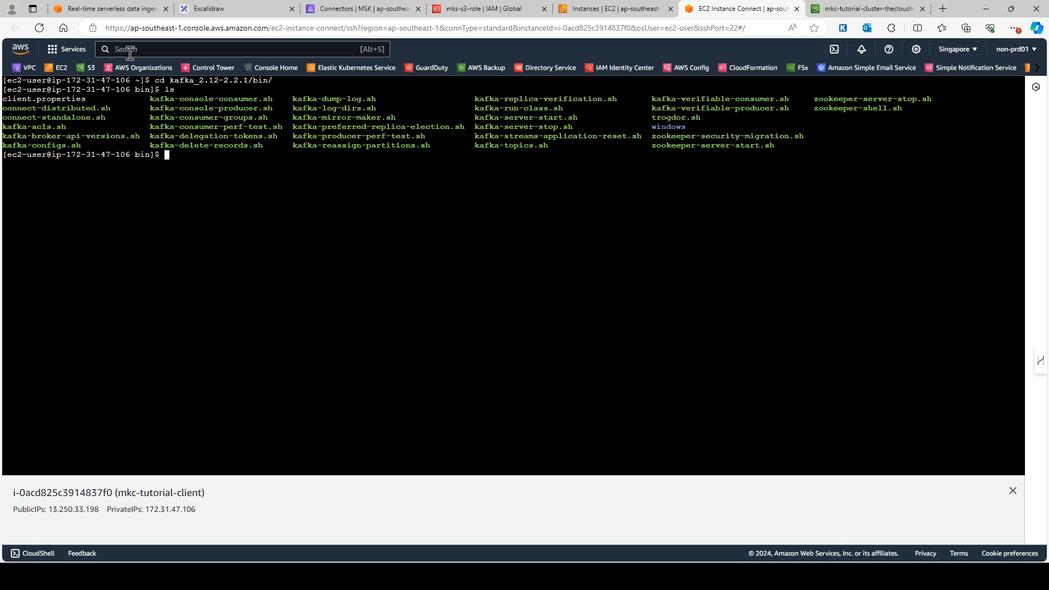
- Print client.properties with cat and examine its security protocol setting
left_click_drag(92, 99, 8, 99)
type("cat clie")
key("Tab")
key("Return")
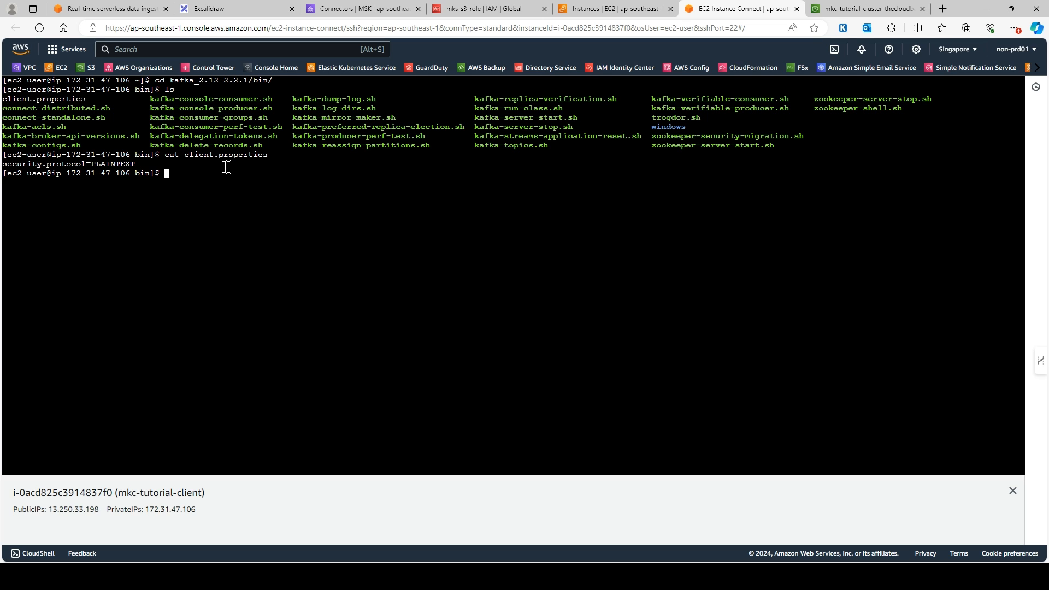
left_click_drag(141, 164, 6, 164)
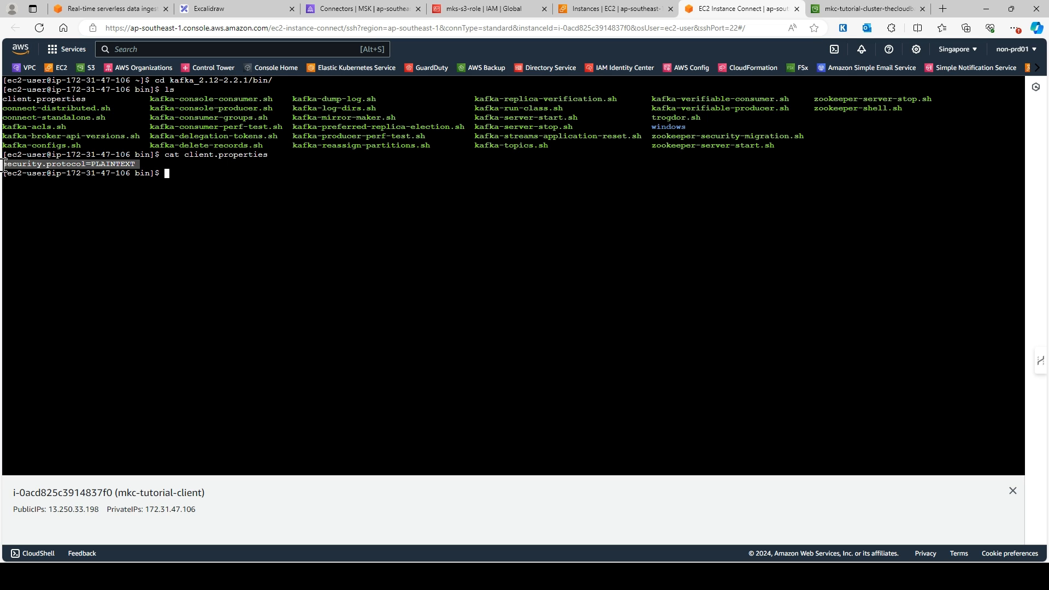
left_click(103, 197)
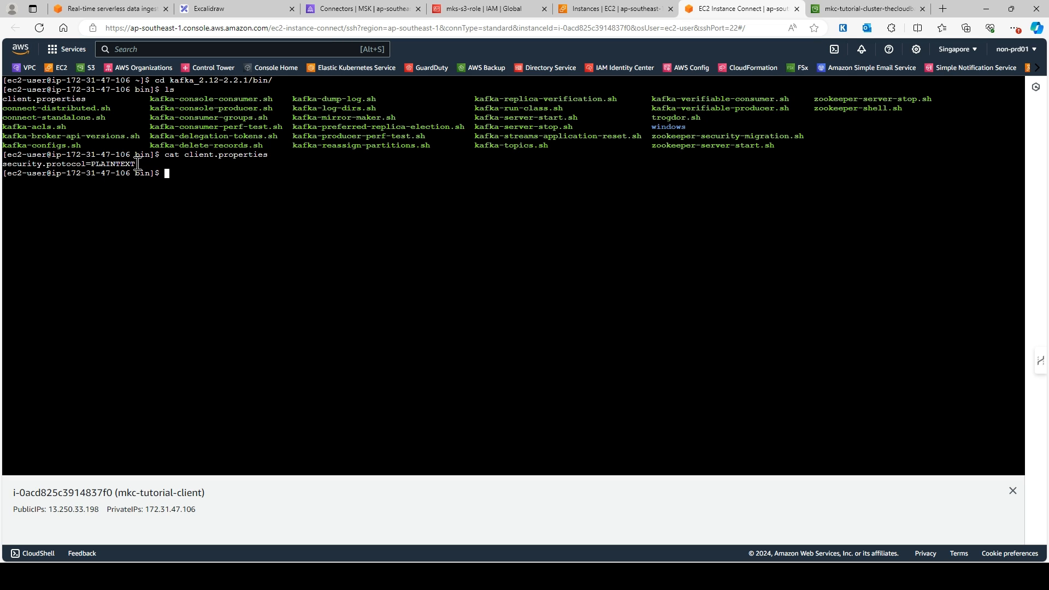
left_click_drag(141, 165, 9, 164)
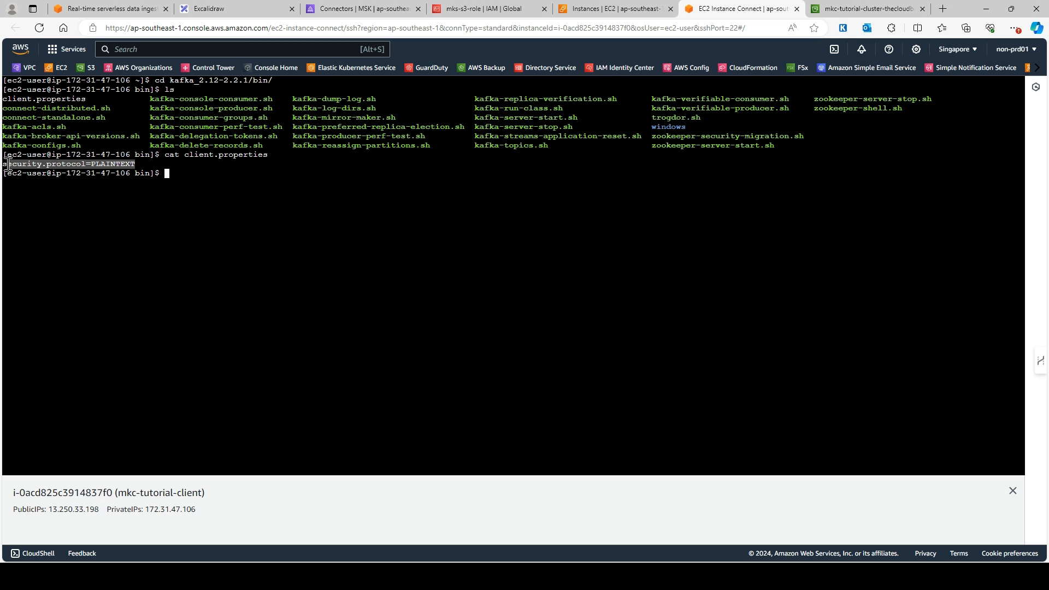
left_click(156, 192)
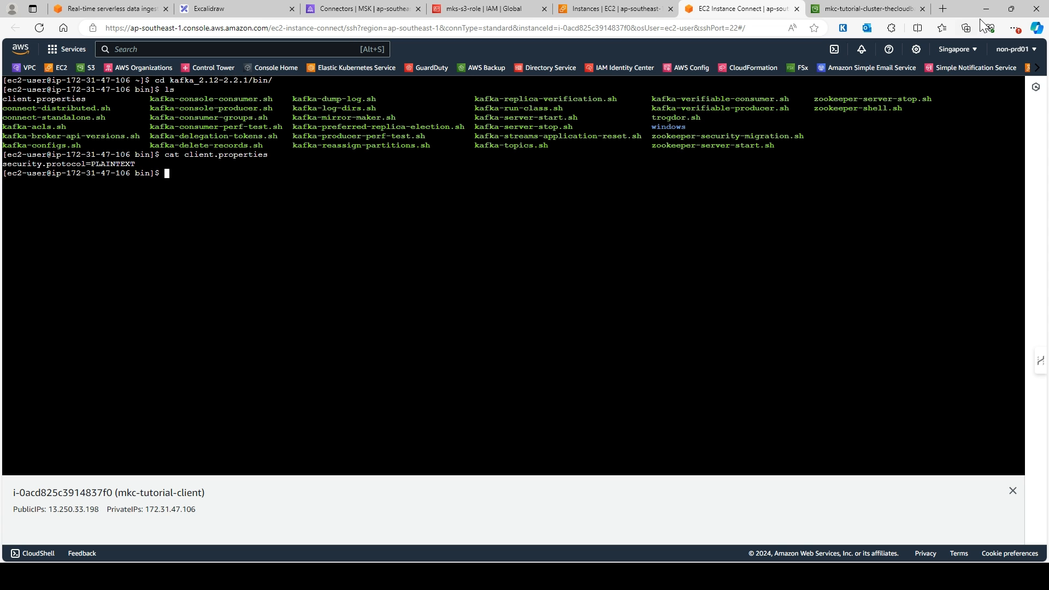
- Copy the kafka-console-producer.sh command for mkc-tutorial-topic from the Notepad notes and run it in the client terminal
left_click(705, 576)
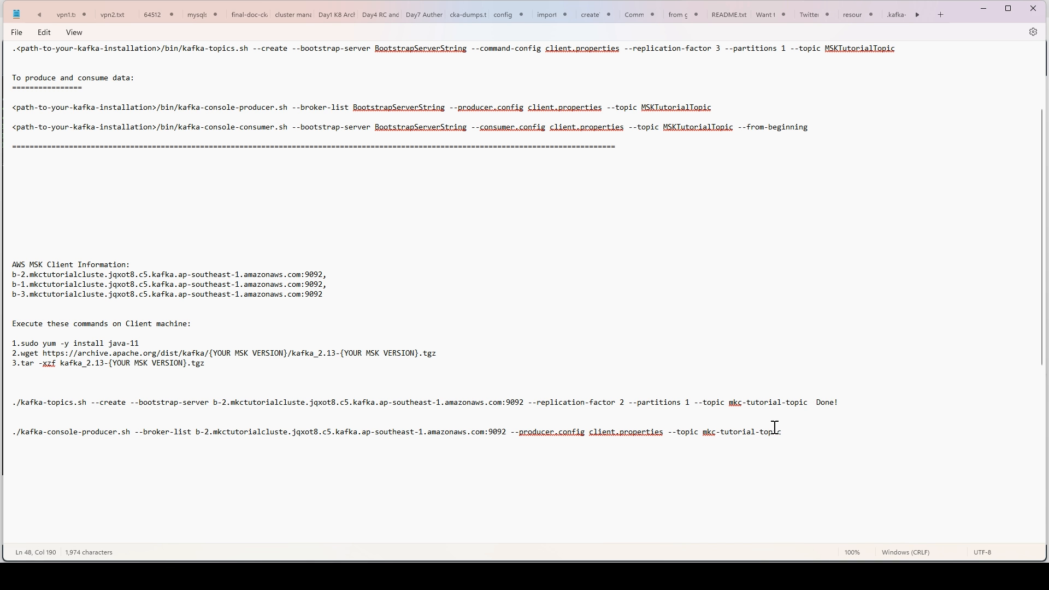
left_click_drag(781, 431, 12, 435)
key("ctrl+c")
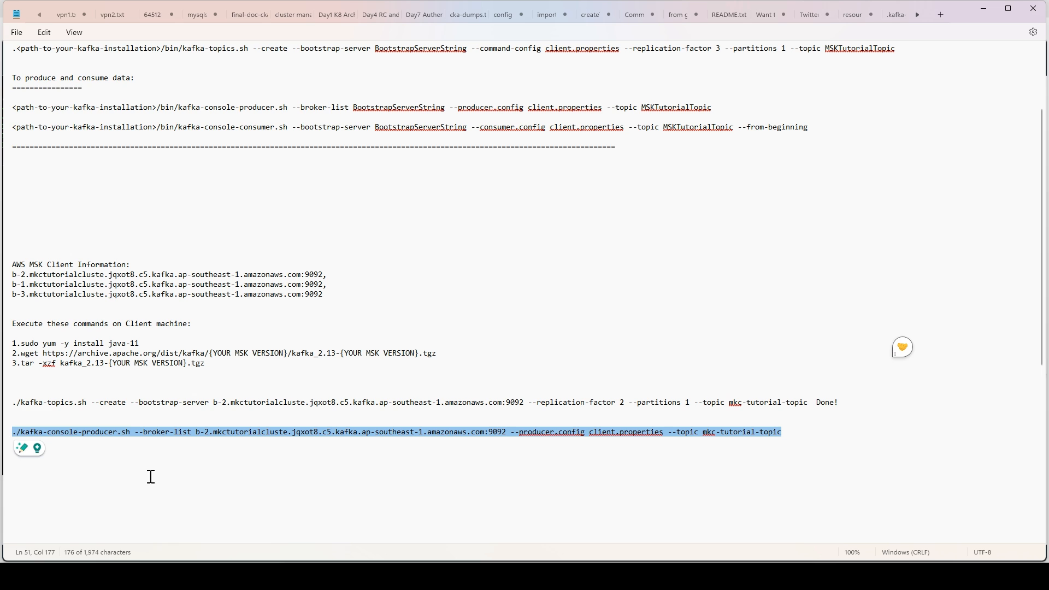
key("alt+Tab")
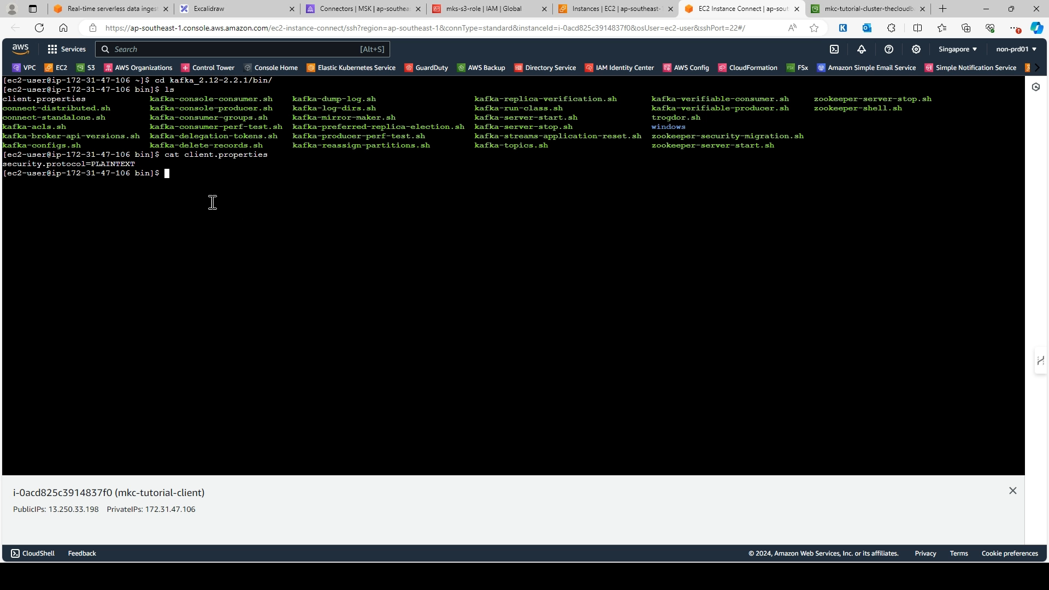
right_click(201, 192)
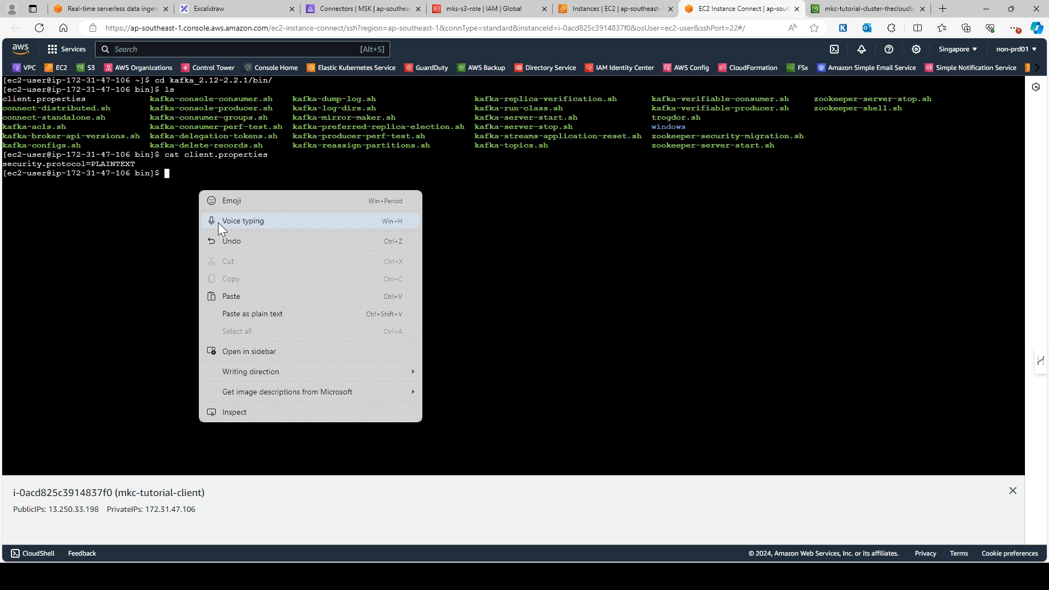
left_click(236, 297)
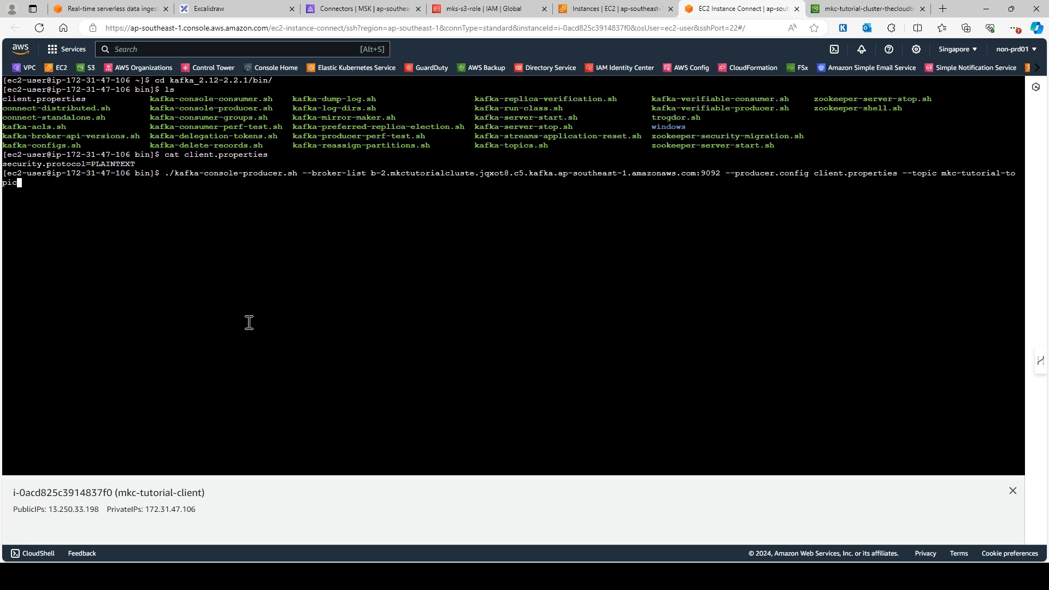
key("Return")
- Send the numbers 1 to 9 as separate producer messages, followed by a second 9
type("1 >2 >3 >4 >5 >6 >7")
key("Return")
type("8")
key("Return")
type("9")
key("Return")
type("9")
key("Return")
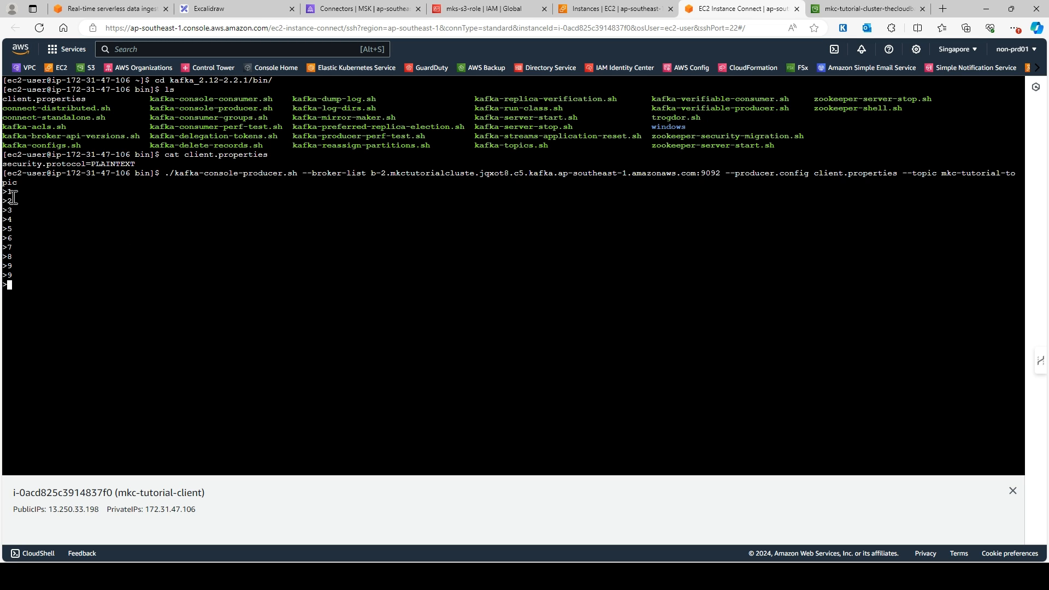
- In the mkc-tutorial-cluster-thecloudbaba1 S3 bucket, browse through tutorial/ and mkc-tutorial-topic/ to the partition=0/ folder
left_click(841, 13)
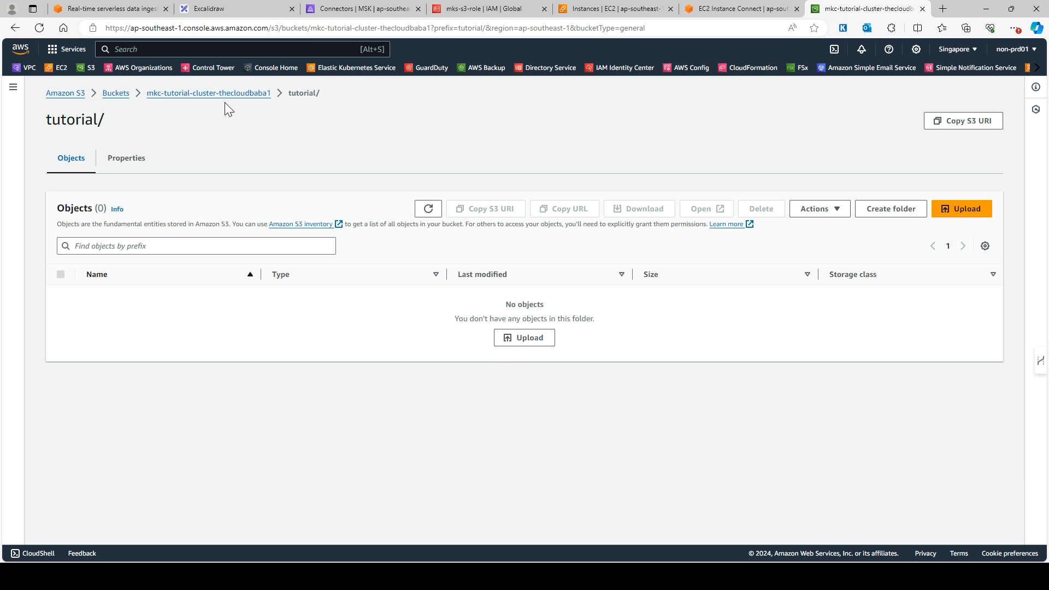
left_click(205, 93)
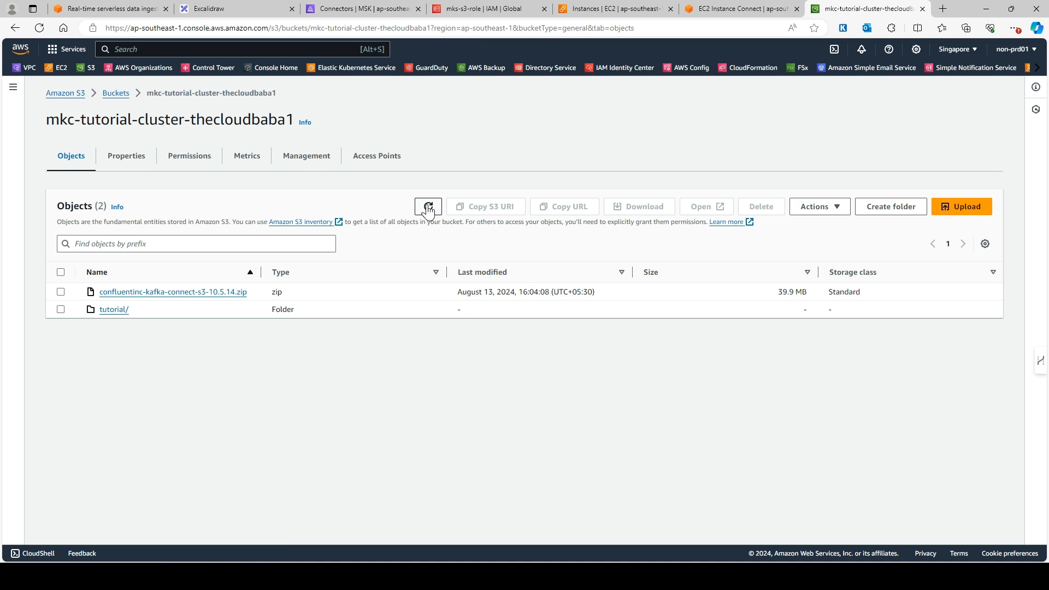
left_click(107, 311)
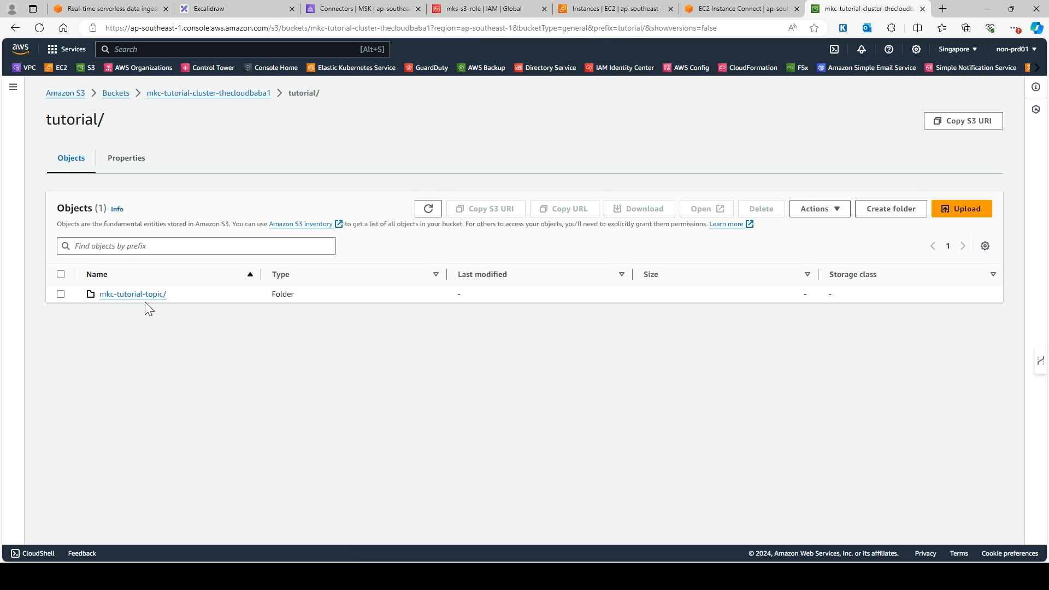
left_click(140, 296)
left_click(126, 298)
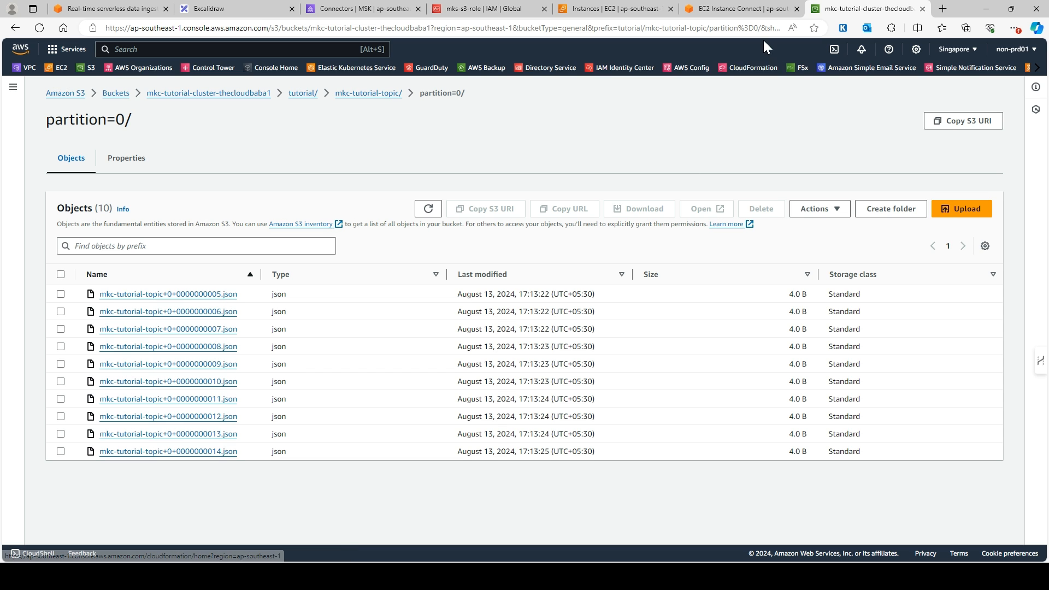
- Compare the messages sent in the producer terminal with the JSON objects in the partition=0/ folder
left_click(621, 11)
left_click(738, 9)
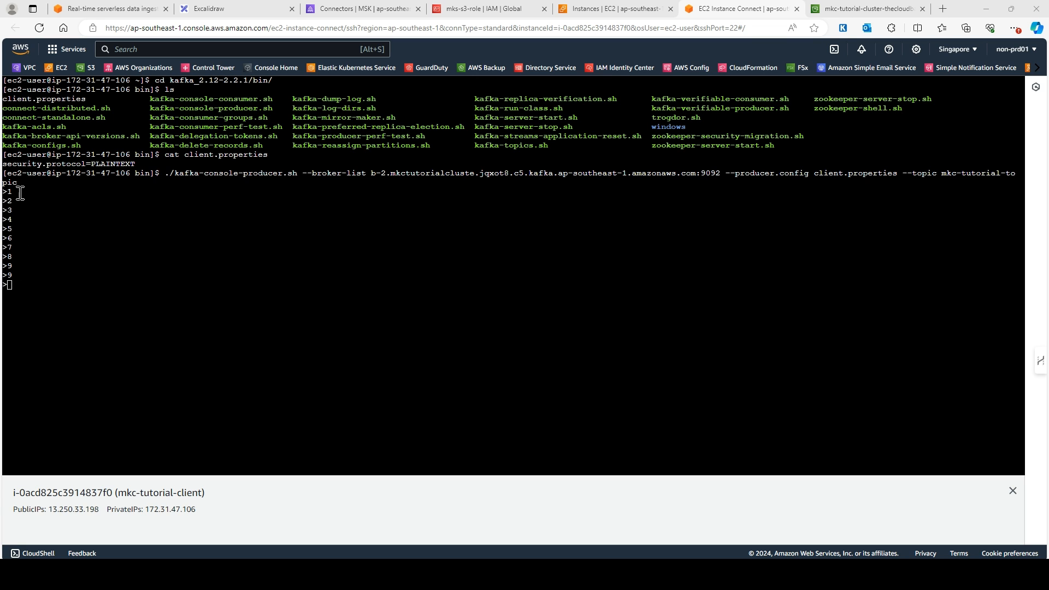
left_click(841, 10)
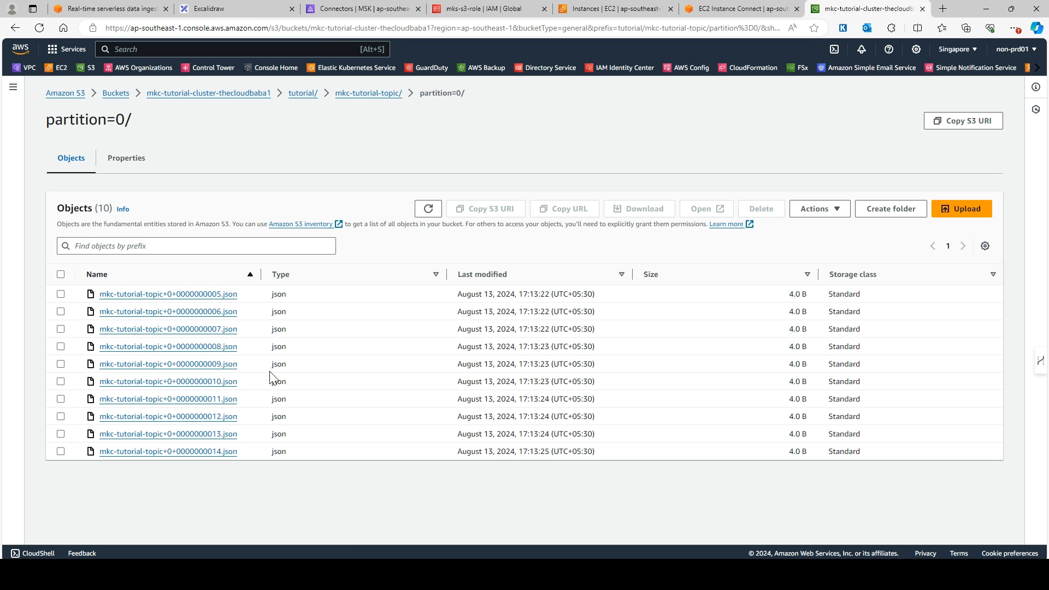
- Open the details of mkc-tutorial-topic+0+0000000005.json in the partition=0/ folder and download the object
left_click(175, 294)
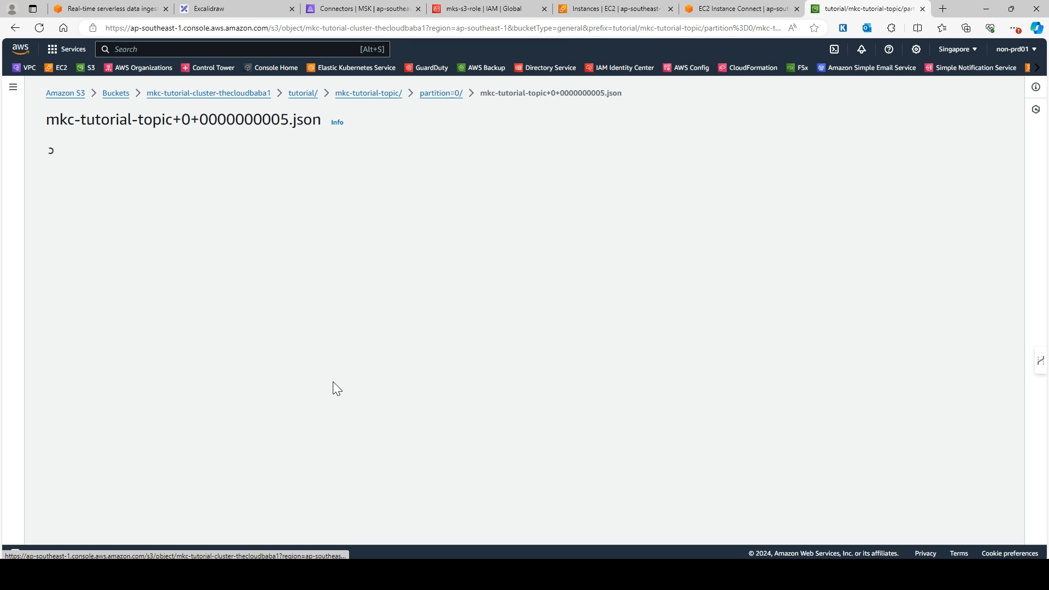
scroll(288, 431, "down", 10)
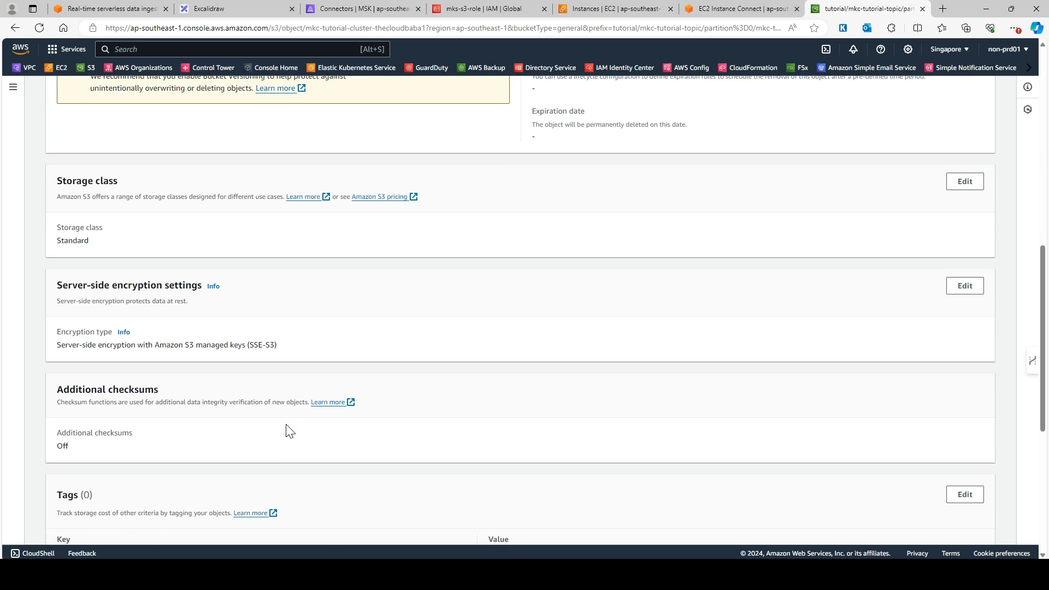
scroll(287, 431, "up", 6)
scroll(651, 204, "up", 5)
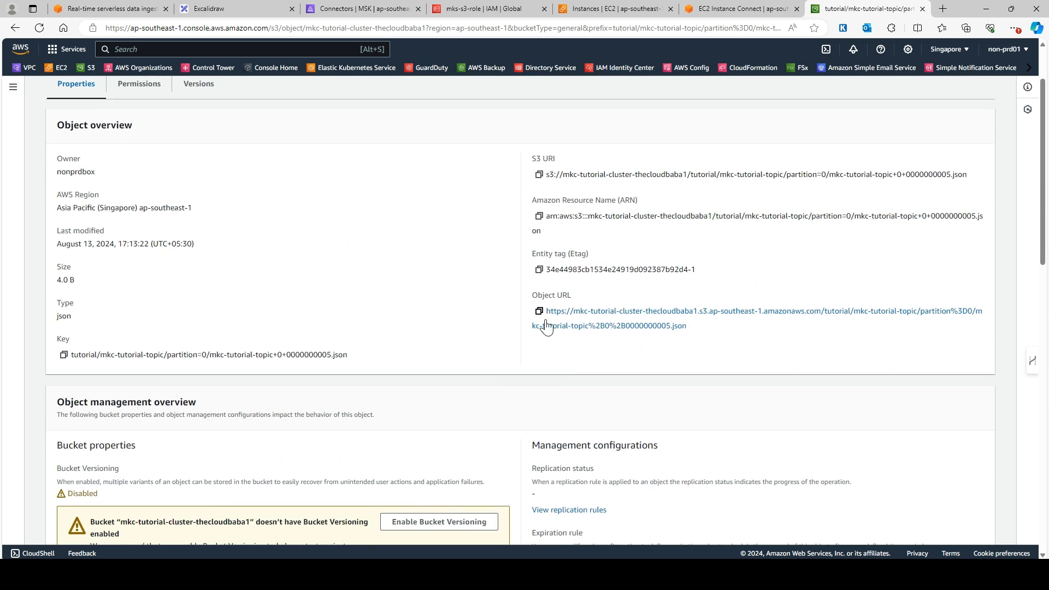
left_click(819, 122)
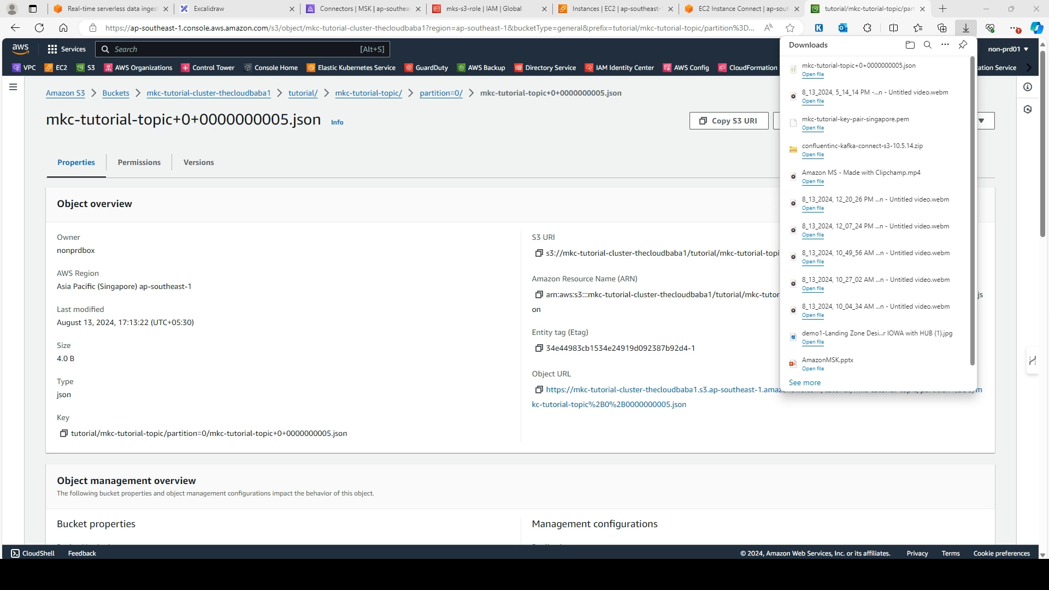
- Open the downloaded JSON file in Visual Studio Code, maximize the window and check the message content
left_click_drag(0, 101, 743, 157)
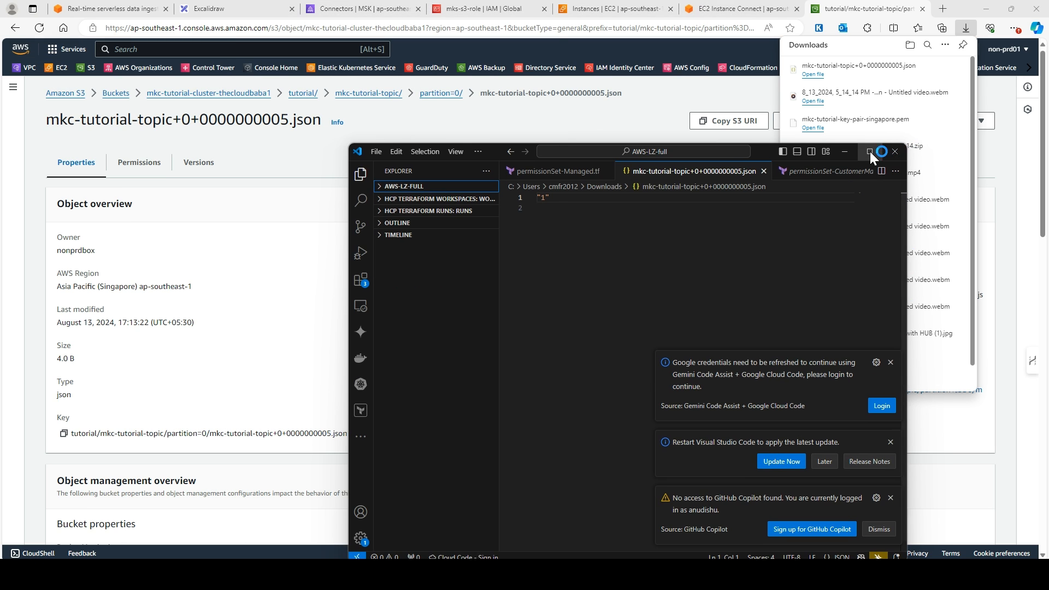
left_click(870, 152)
left_click_drag(211, 56, 189, 56)
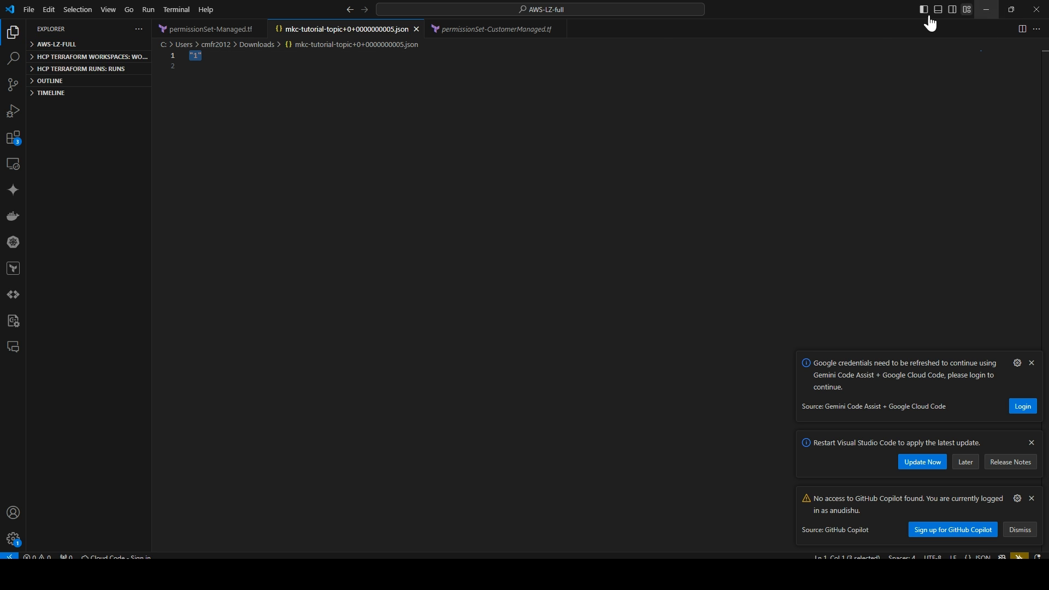
- Switch back to the browser, dismiss the downloads list and review the object overview of mkc-tutorial-topic+0+0000000005.json
left_click_drag(836, 9, 0, 144)
left_click(571, 346)
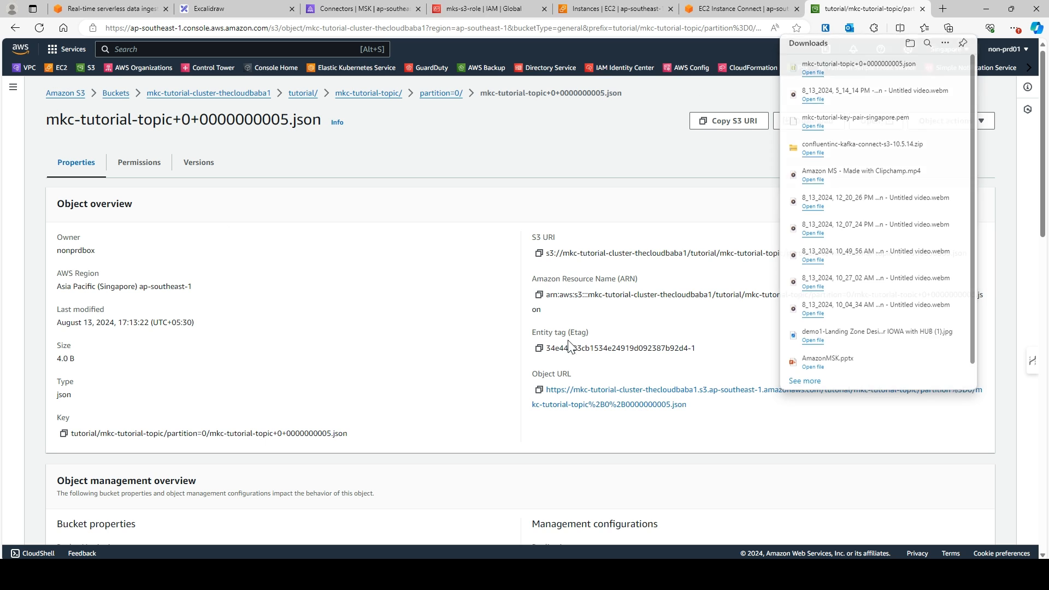
scroll(439, 378, "down", 3)
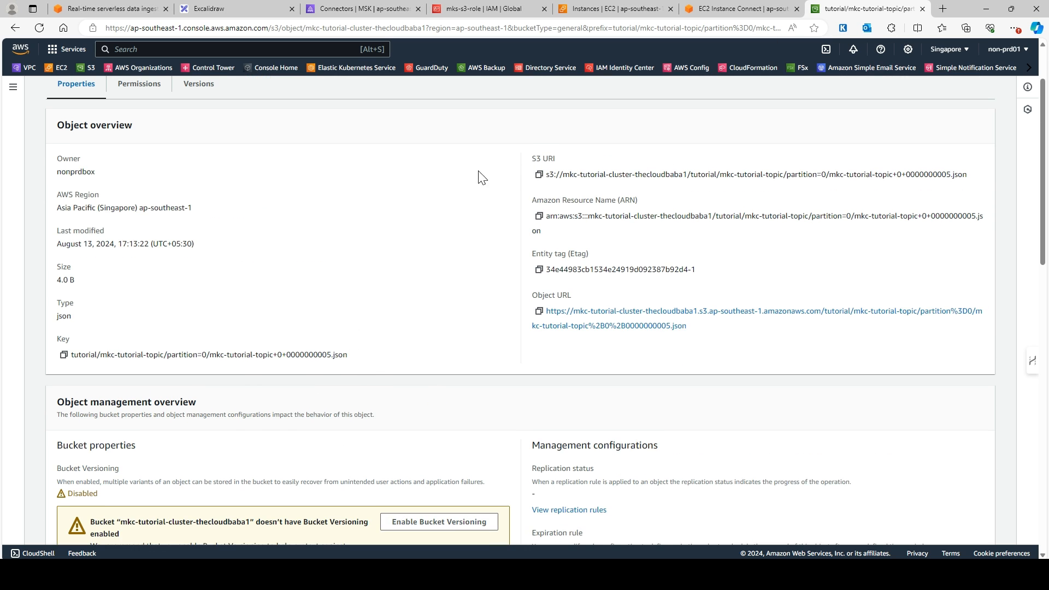
- Check the mkc-tutorial-connector entry in Amazon MSK and locate the Connector shape in the Excalidraw architecture diagram
left_click(345, 11)
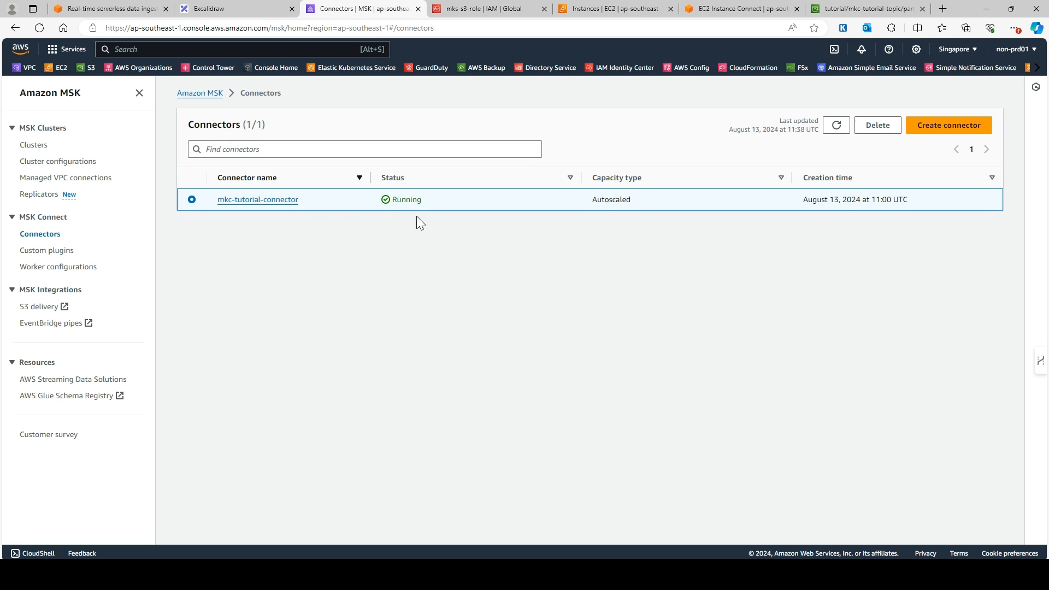
left_click(248, 11)
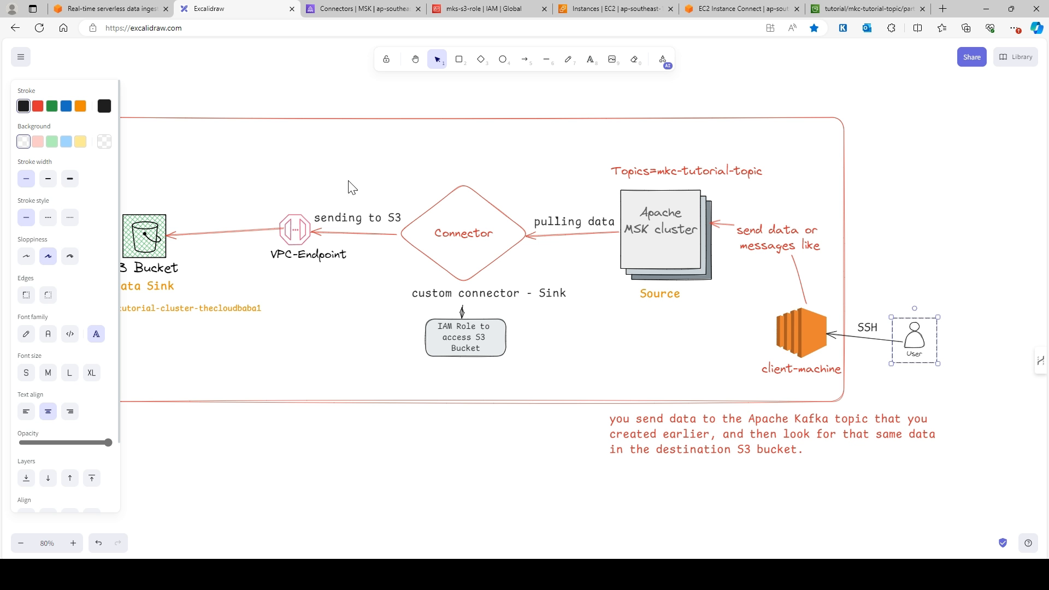
left_click(467, 249)
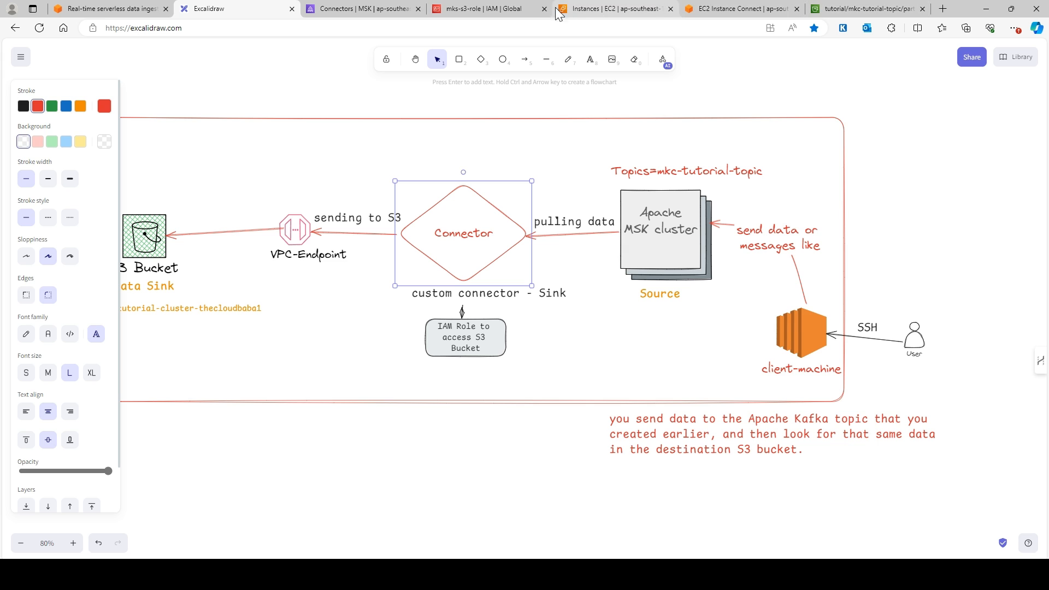
- In the EC2 Instance Connect producer session, send the messages "thecloudbana" and "lflkdjdfljdflj34r34343" to mkc-tutorial-topic
left_click(611, 10)
left_click(722, 10)
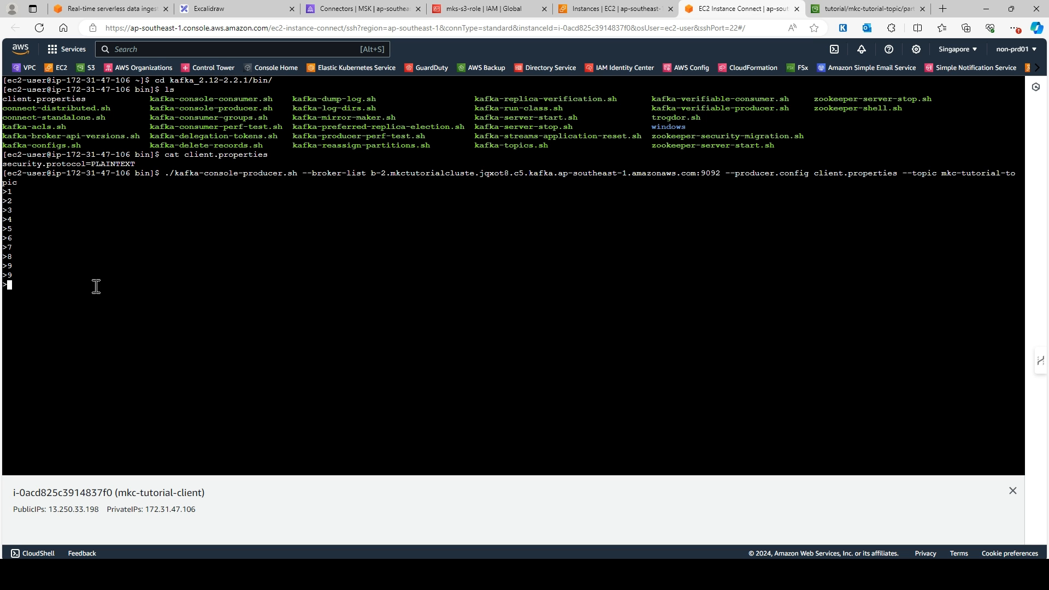
type("thecloudbana")
key("Return")
type("lflkdjdfljdflj34r34343")
key("Return")
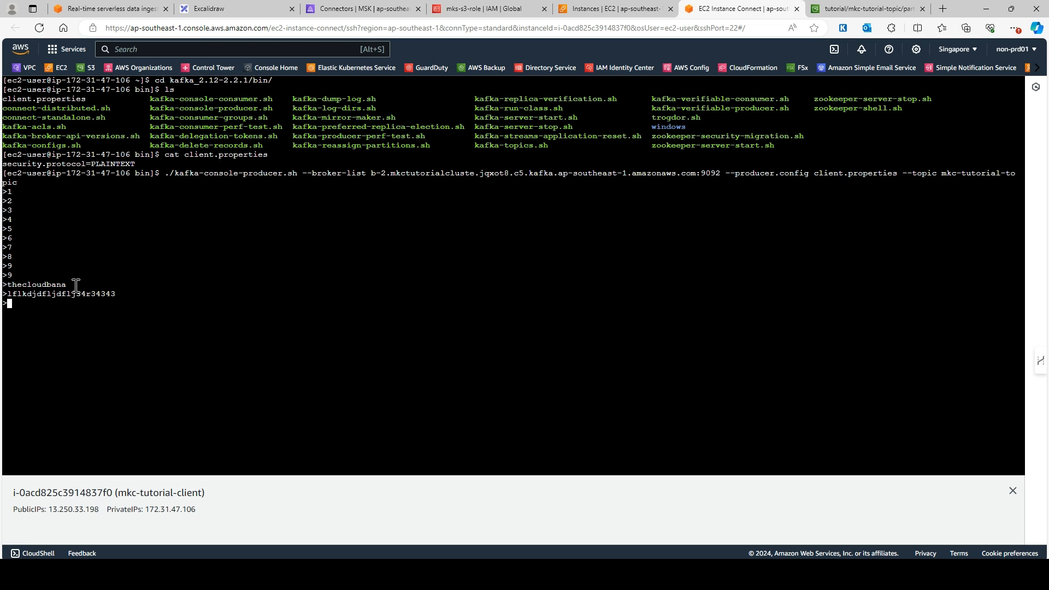
- Send "Pancard" as a message, enter a sample card number at the producer prompt and highlight its leading digits
type("Pancard")
key("Return")
left_click_drag(45, 304, 9, 307)
left_click(54, 320)
type("12234dfdgdg")
left_click_drag(32, 312, 7, 313)
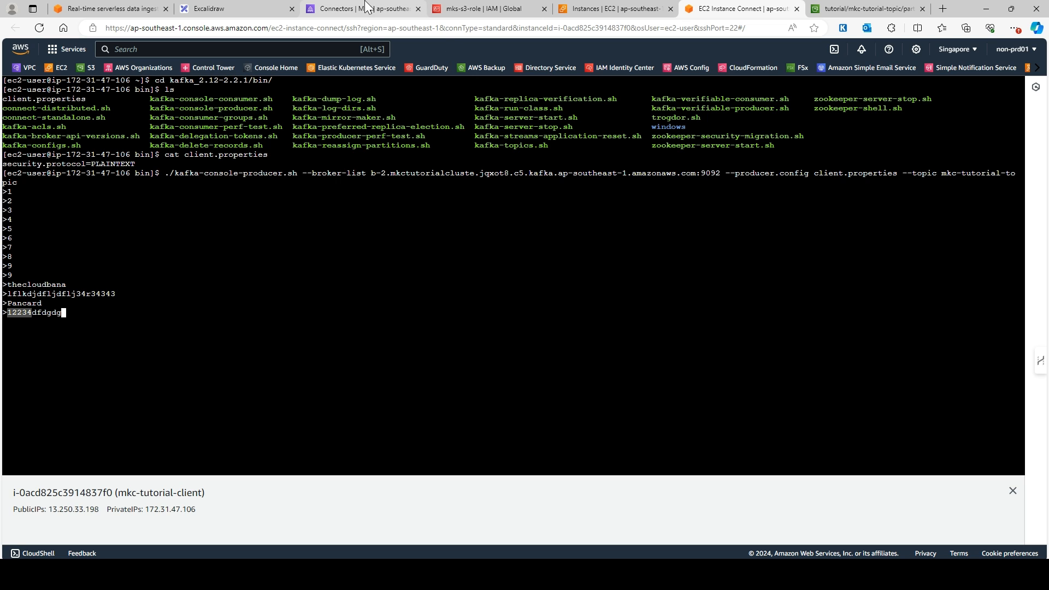
- Revisit the MSK connectors list and point out the User element beside the client-machine in the Excalidraw diagram
left_click(349, 9)
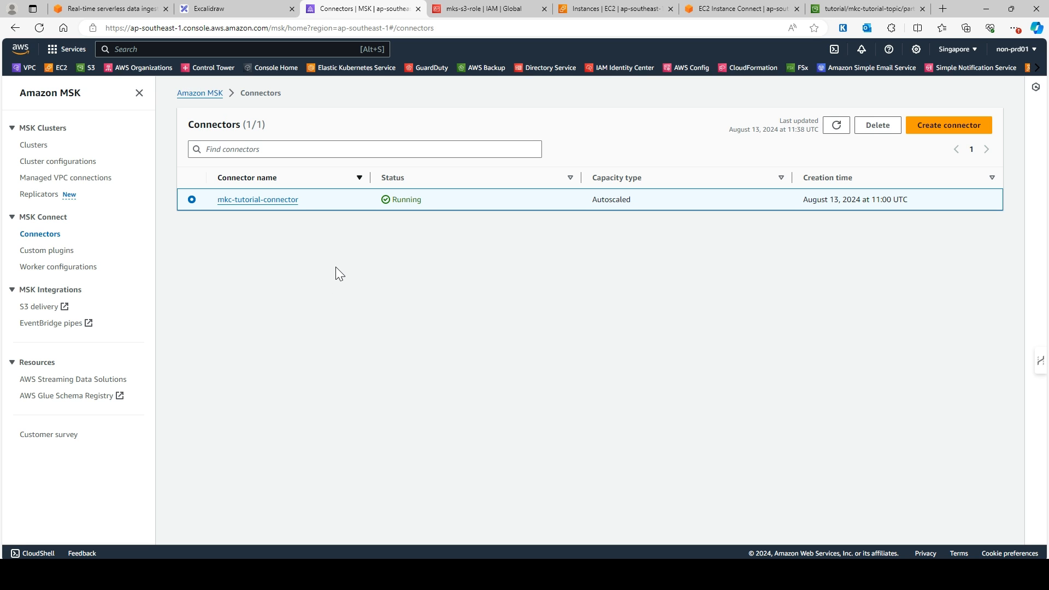
left_click(244, 8)
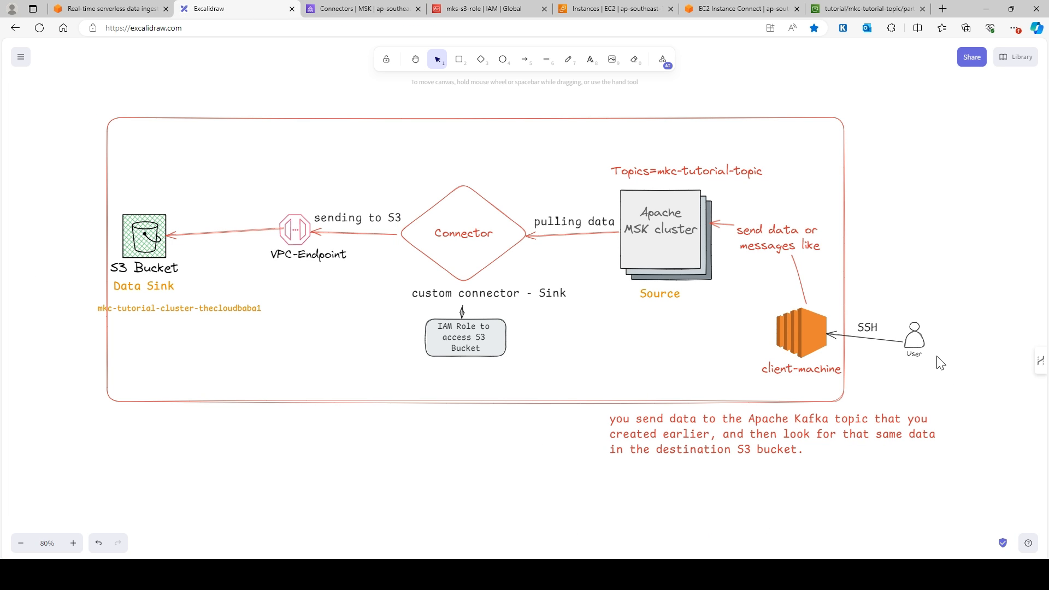
left_click(914, 340)
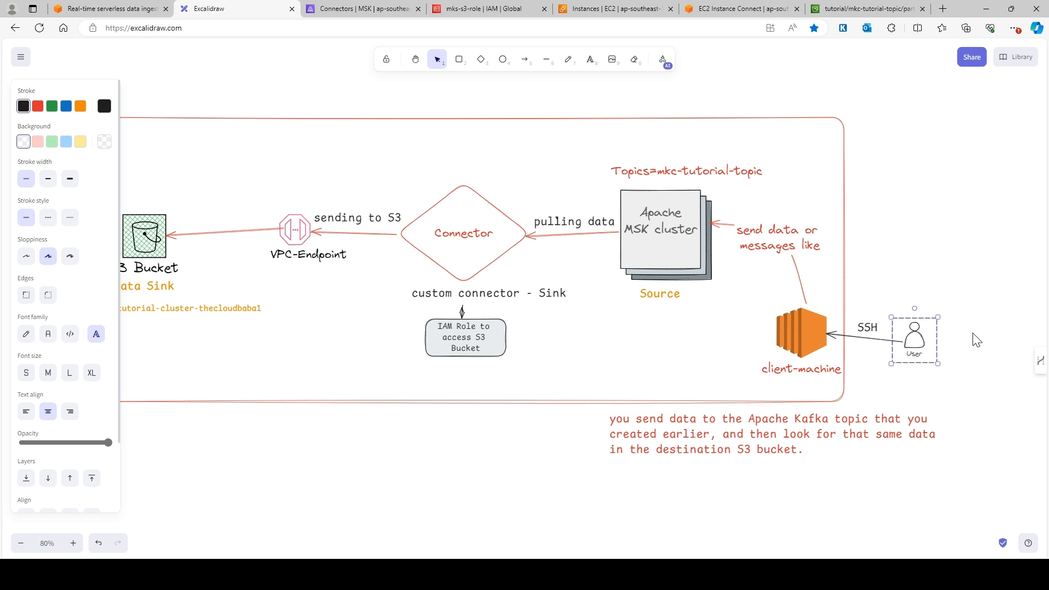